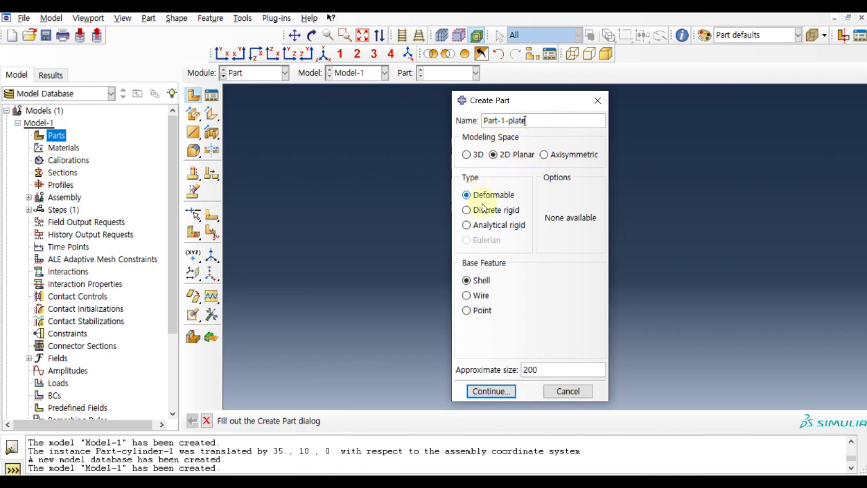
Step: Start the sketch of the 2D planar deformable shell Part-1-plate and place an isolated point with a fixed constraint at the origin
{"action": "left_click", "coordinate": [492, 392]}
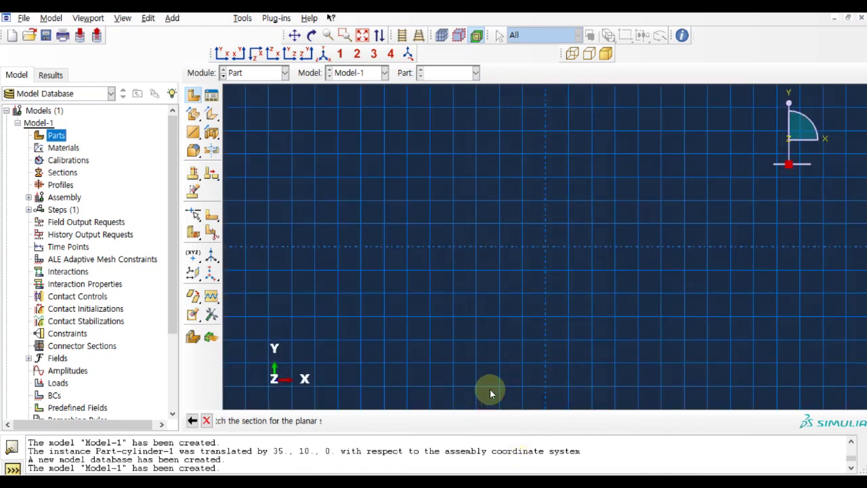
{"action": "left_click", "coordinate": [194, 95]}
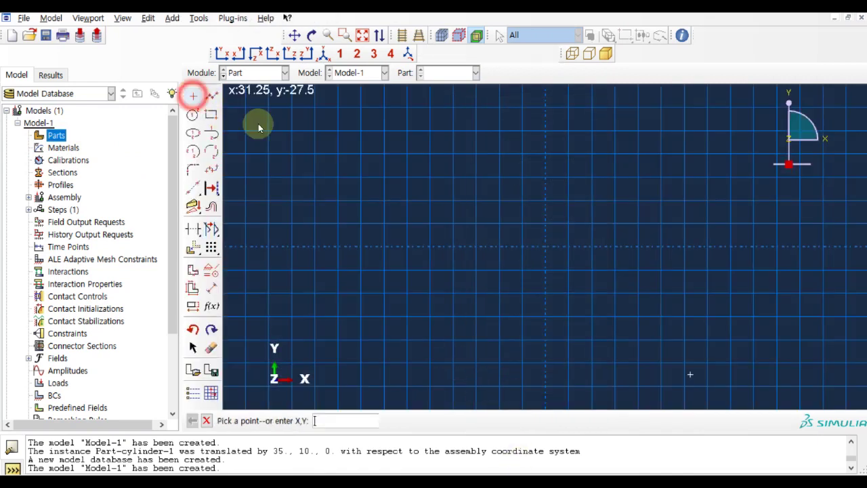
{"action": "left_click", "coordinate": [545, 248]}
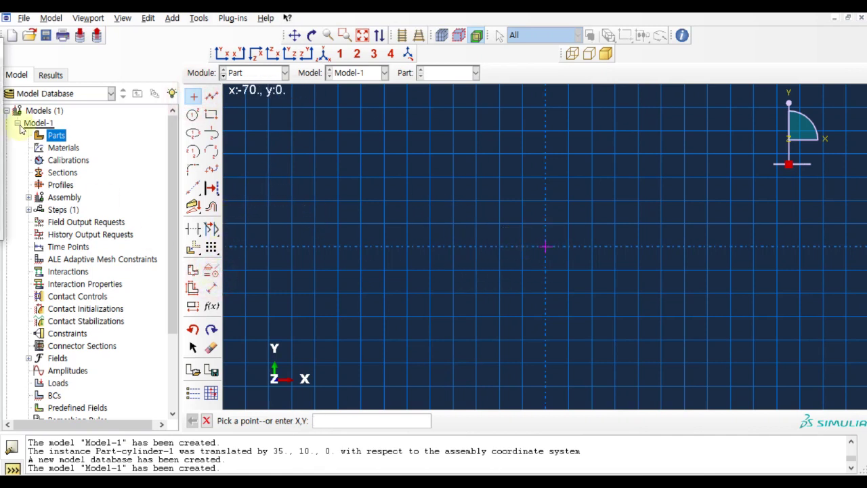
{"action": "left_click", "coordinate": [531, 254]}
{"action": "left_click", "coordinate": [547, 248]}
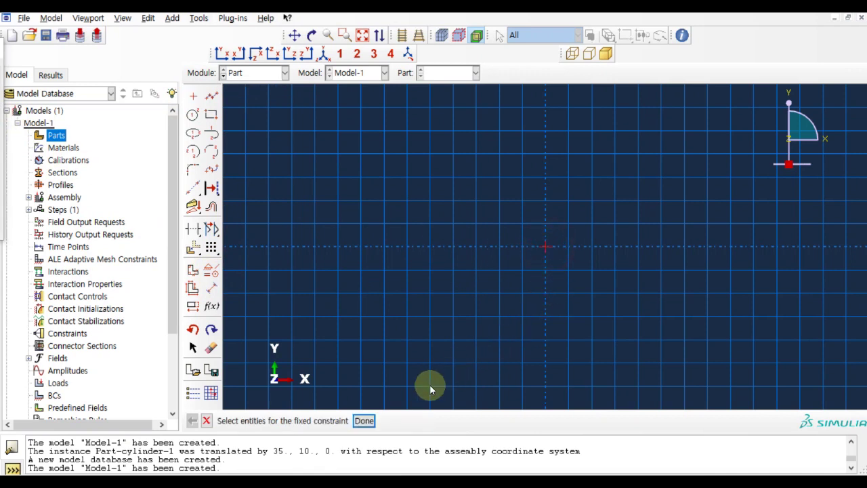
{"action": "left_click", "coordinate": [366, 420]}
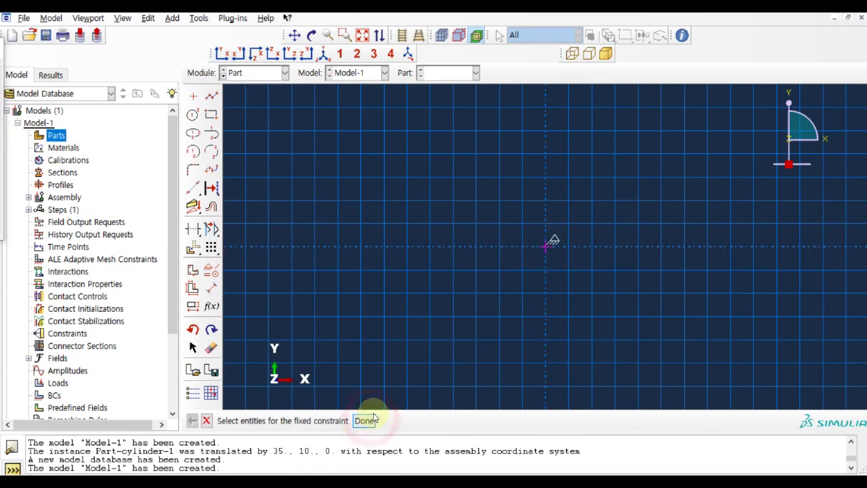
Step: Sketch a rectangle from the fixed point at the origin to the opposite corner at 50, 5
{"action": "left_click", "coordinate": [212, 117]}
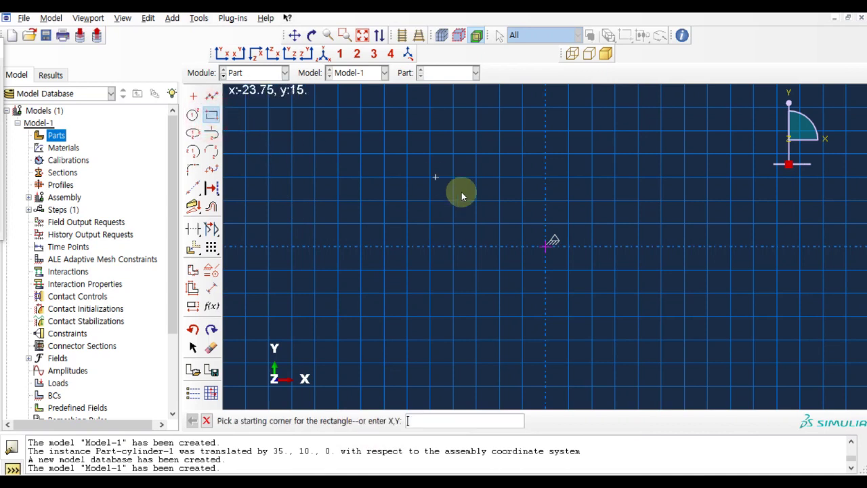
{"action": "left_click", "coordinate": [546, 247]}
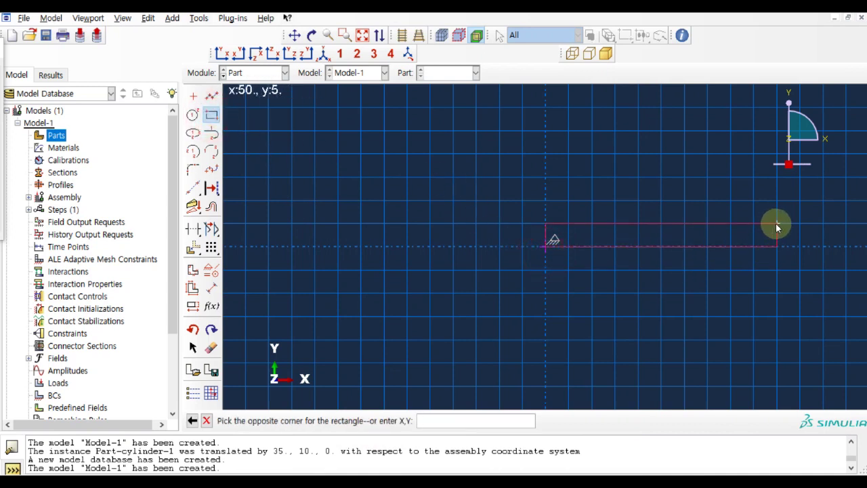
{"action": "left_click", "coordinate": [778, 224]}
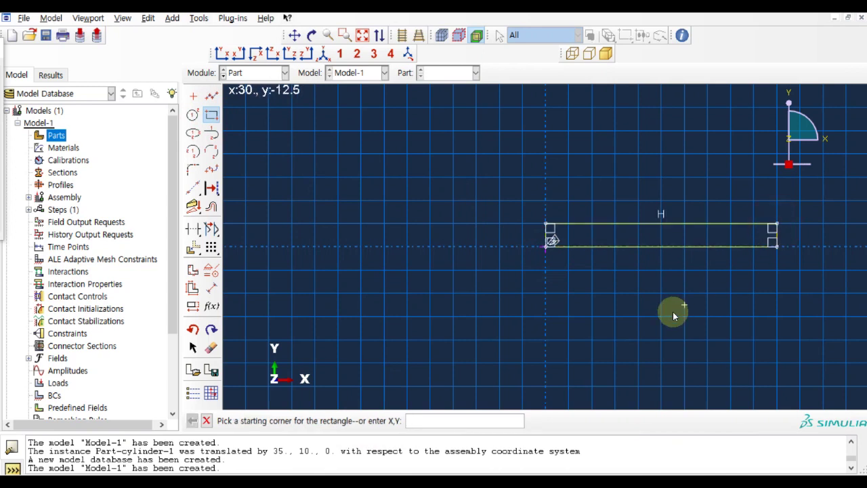
Step: Close the constraint list and dimension the rectangle's lower edge to a length of 50
{"action": "left_click", "coordinate": [212, 287]}
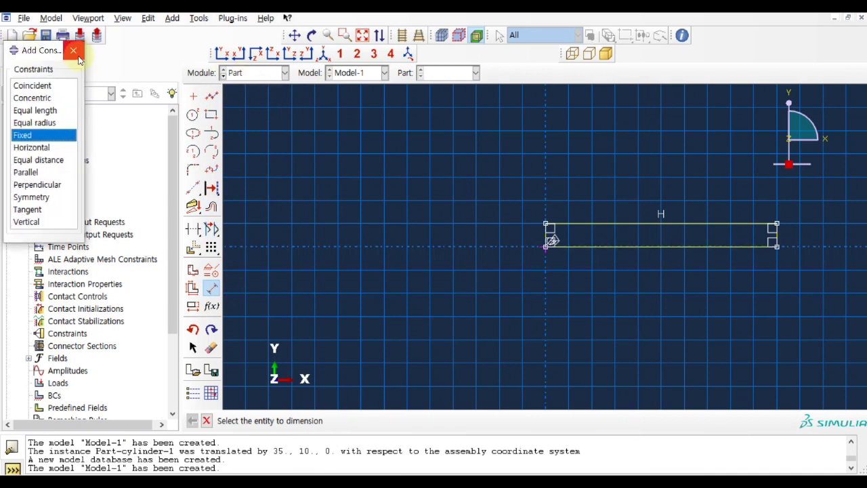
{"action": "left_click", "coordinate": [78, 54]}
{"action": "left_click", "coordinate": [600, 246]}
{"action": "left_click", "coordinate": [615, 275]}
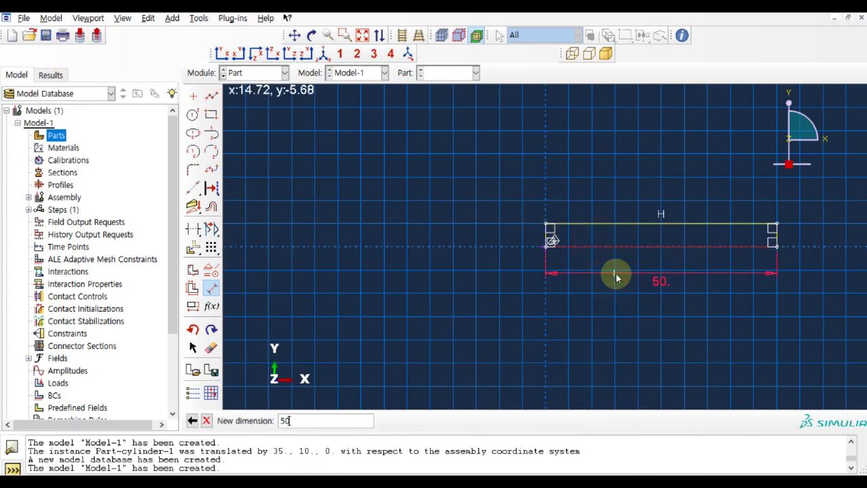
{"action": "type", "text": "50"}
{"action": "key", "text": "Return"}
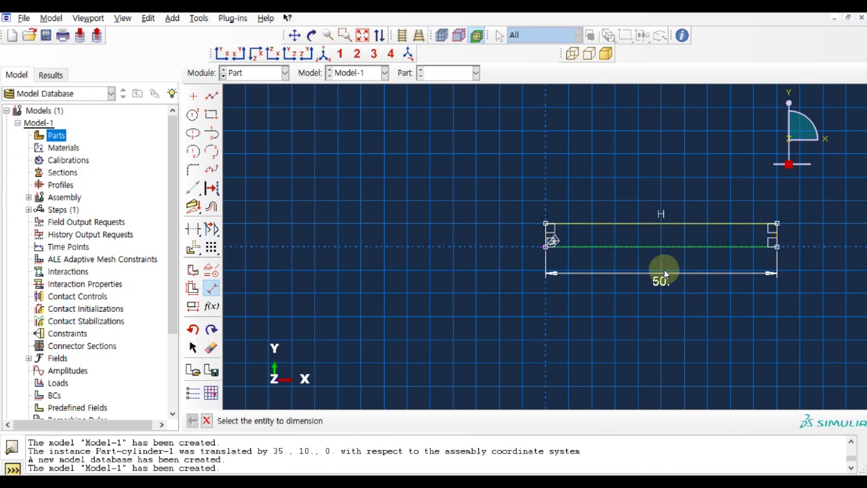
Step: Dimension the rectangle's height to 2 and finish the plate sketch
{"action": "left_click", "coordinate": [783, 240]}
{"action": "left_click", "coordinate": [817, 245]}
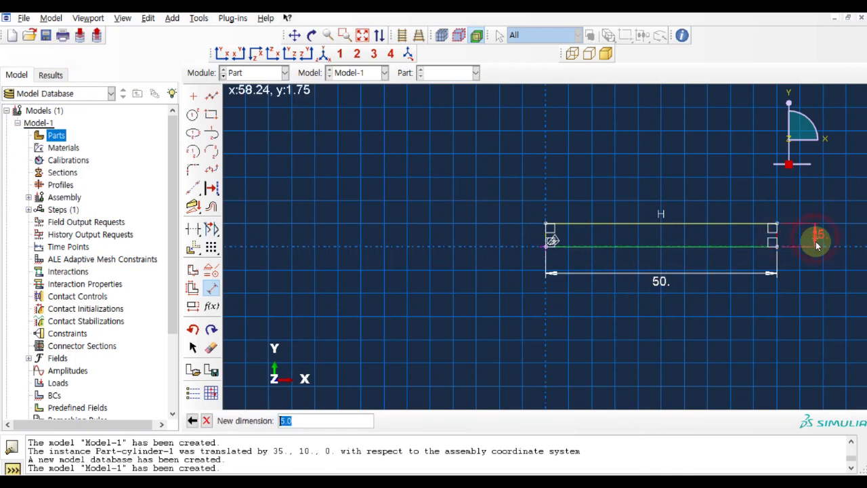
{"action": "type", "text": "2"}
{"action": "key", "text": "Return"}
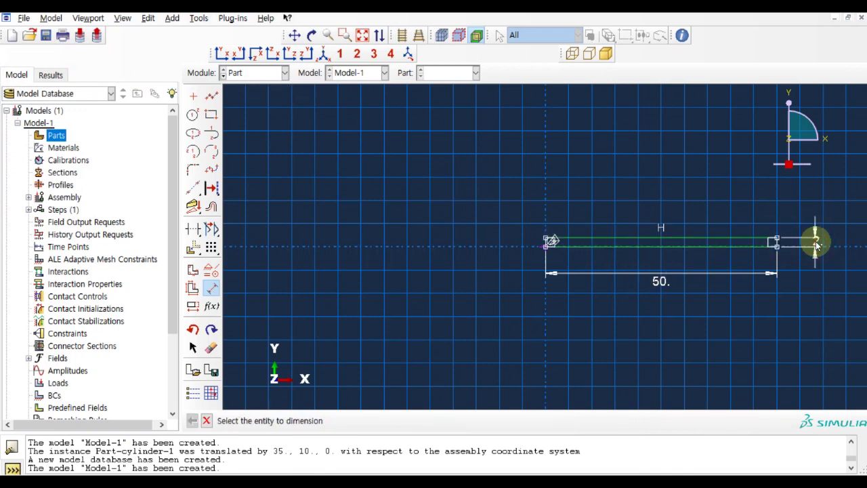
{"action": "middle_click", "coordinate": [397, 341]}
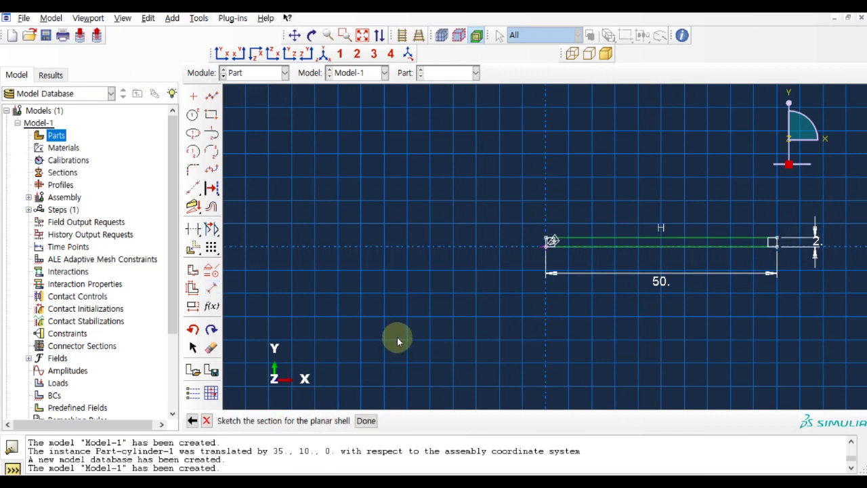
{"action": "left_click", "coordinate": [366, 421]}
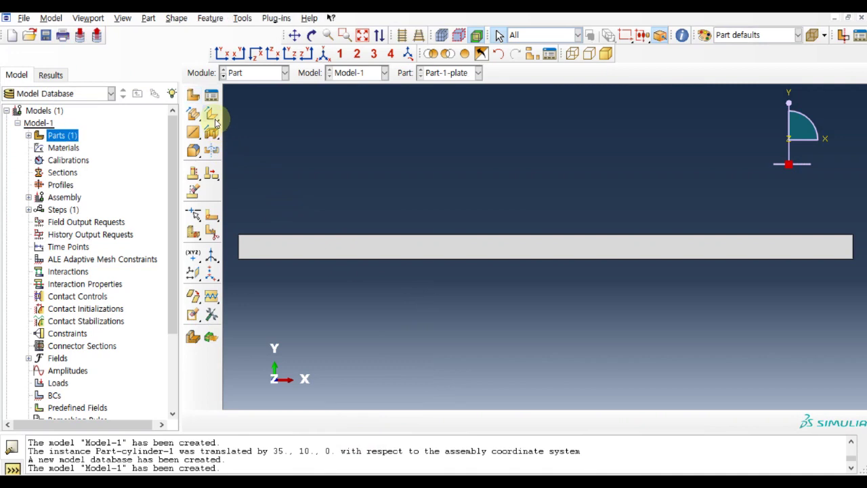
Step: Start a partition sketch on the plate face and draw a rectangle about 25 wide from its upper-left corner to below mid-length
{"action": "left_click", "coordinate": [213, 216]}
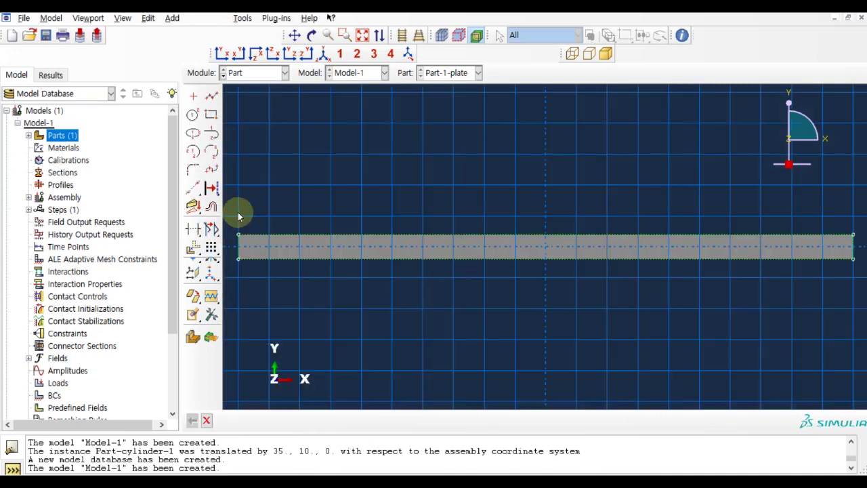
{"action": "left_click", "coordinate": [210, 114]}
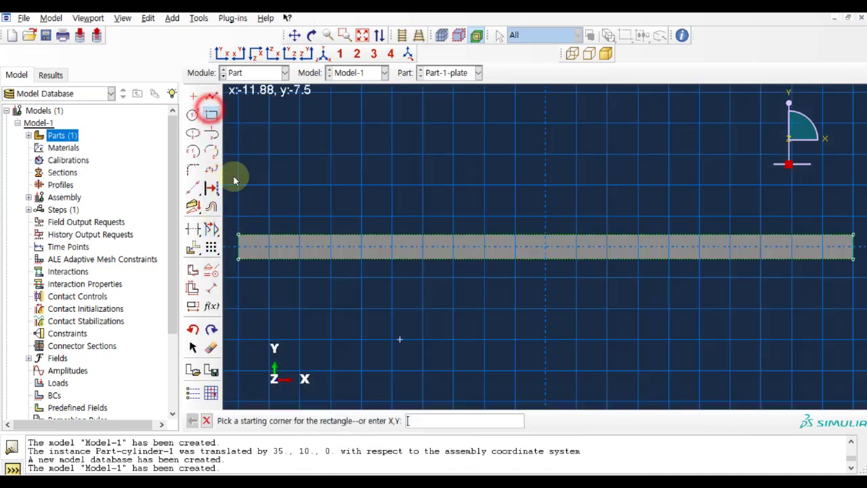
{"action": "left_click", "coordinate": [239, 235]}
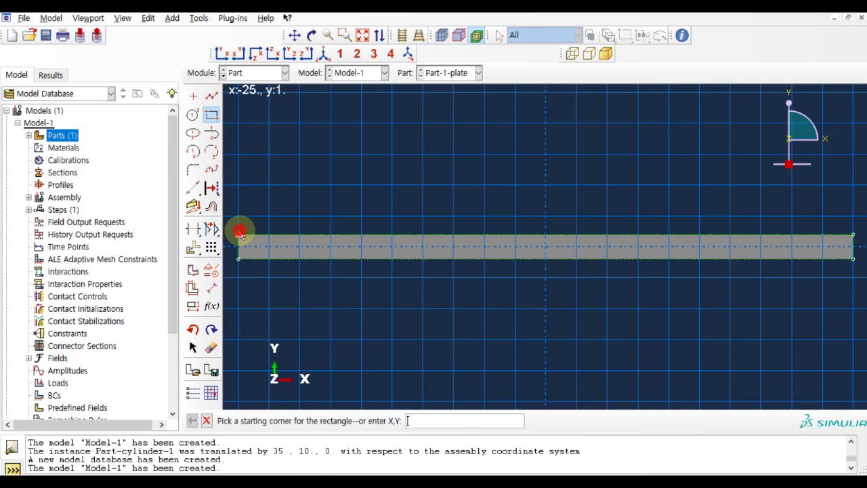
{"action": "left_click", "coordinate": [543, 328]}
Step: Dimension the partition rectangle's width to 25, split the plate face at mid-length and end the partition command
{"action": "left_click", "coordinate": [211, 288]}
{"action": "left_click", "coordinate": [367, 331]}
{"action": "left_click", "coordinate": [377, 350]}
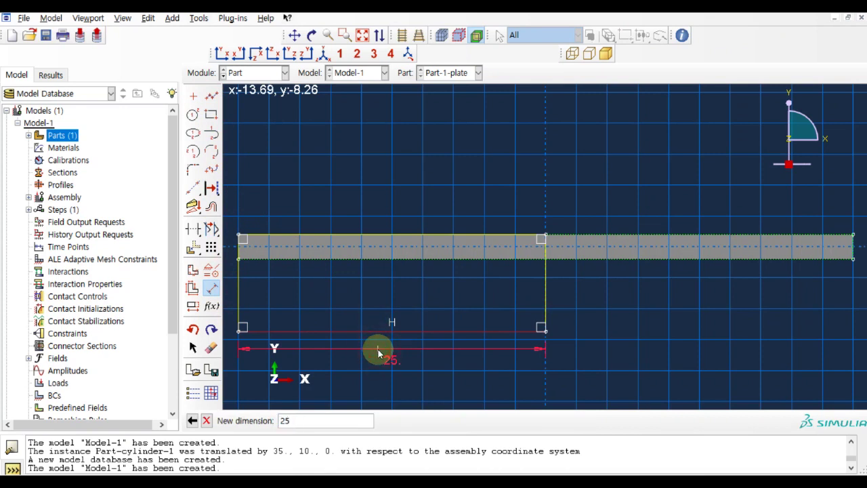
{"action": "key", "text": "Return"}
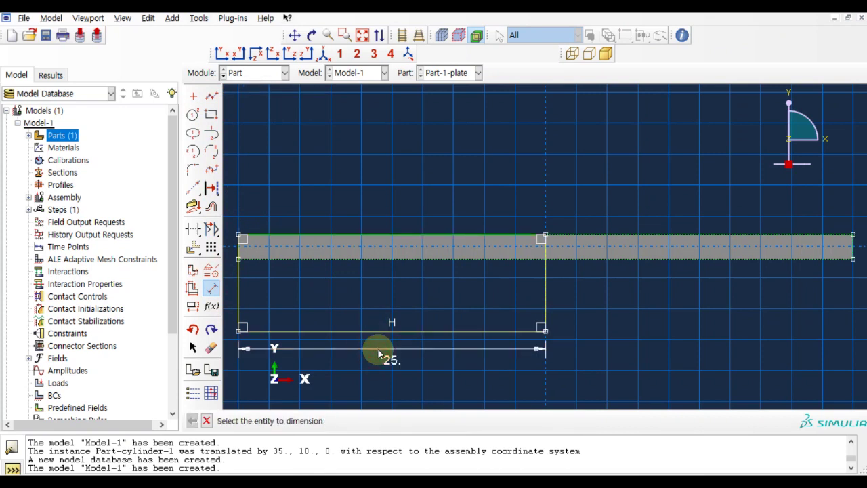
{"action": "middle_click", "coordinate": [618, 366]}
{"action": "left_click", "coordinate": [323, 421]}
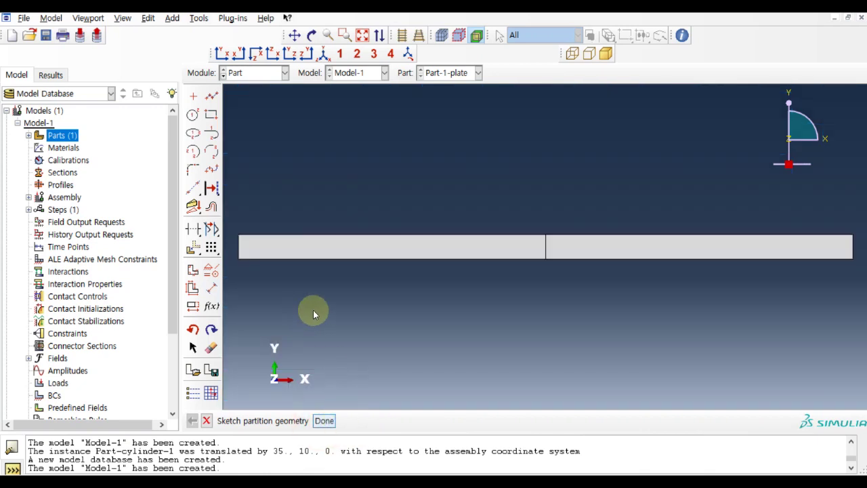
{"action": "left_click", "coordinate": [63, 137]}
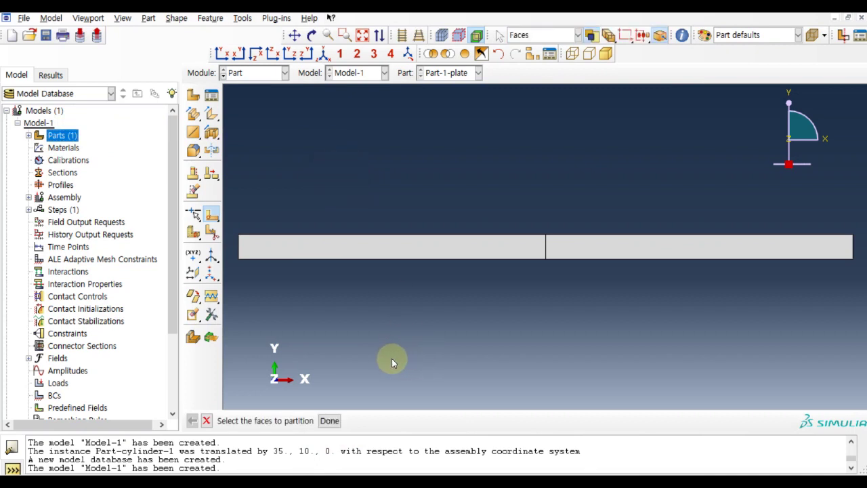
{"action": "left_click", "coordinate": [331, 418]}
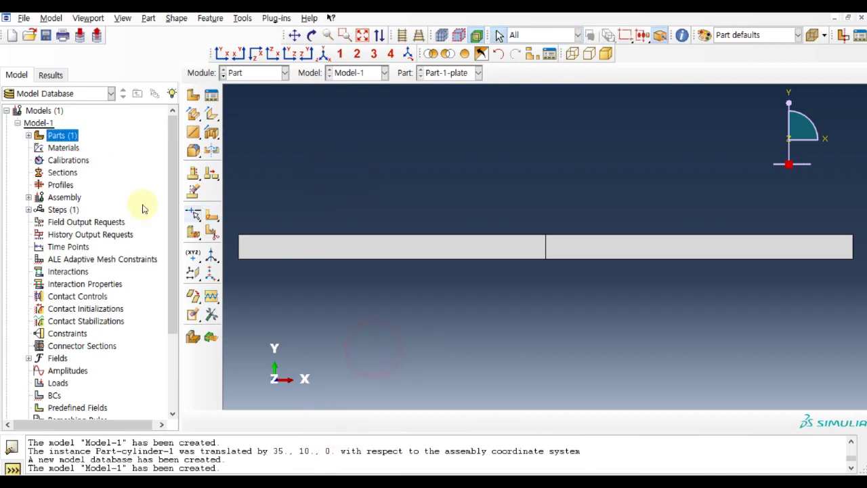
Step: Create a 2D planar deformable shell part named Part-2-cylinder with approximate size 200
{"action": "double_click", "coordinate": [60, 135]}
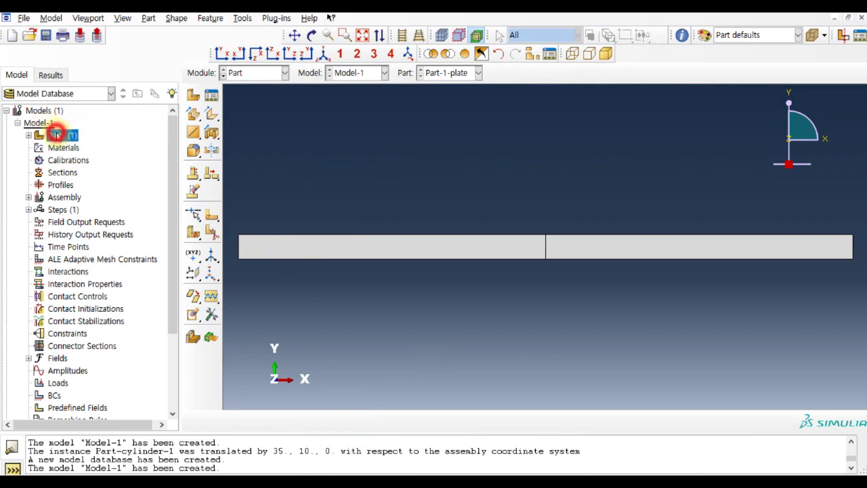
{"action": "left_click", "coordinate": [520, 124]}
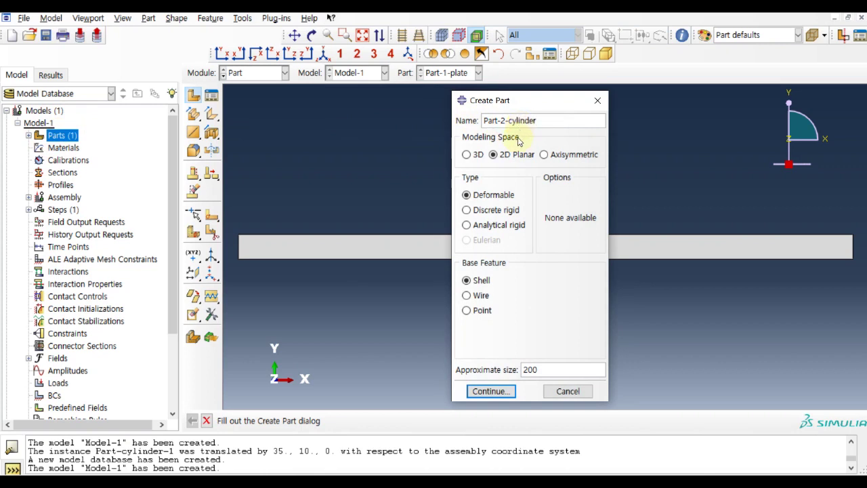
{"action": "left_click", "coordinate": [490, 391]}
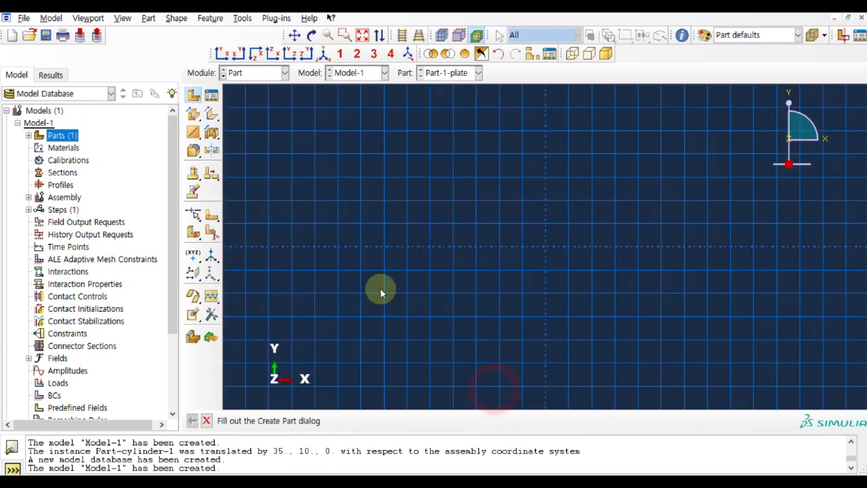
Step: Sketch a circle centred on the origin with a radius of about 11.3
{"action": "left_click", "coordinate": [193, 115]}
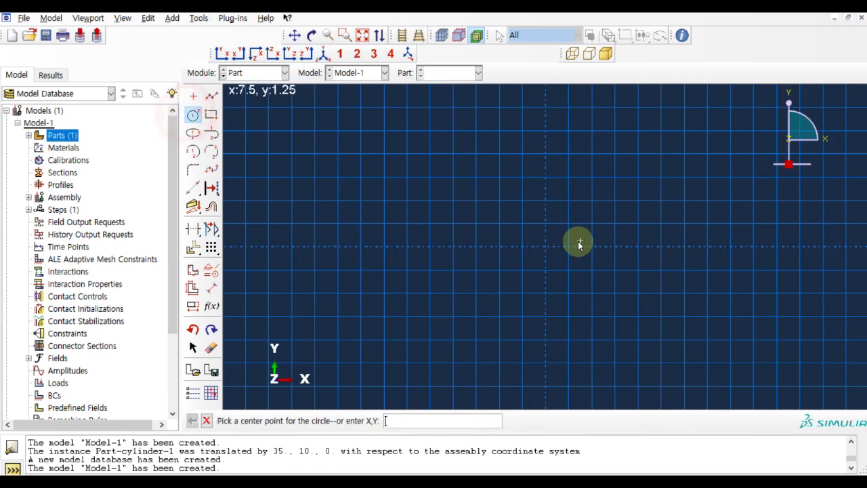
{"action": "left_click", "coordinate": [547, 248]}
{"action": "left_click", "coordinate": [598, 253]}
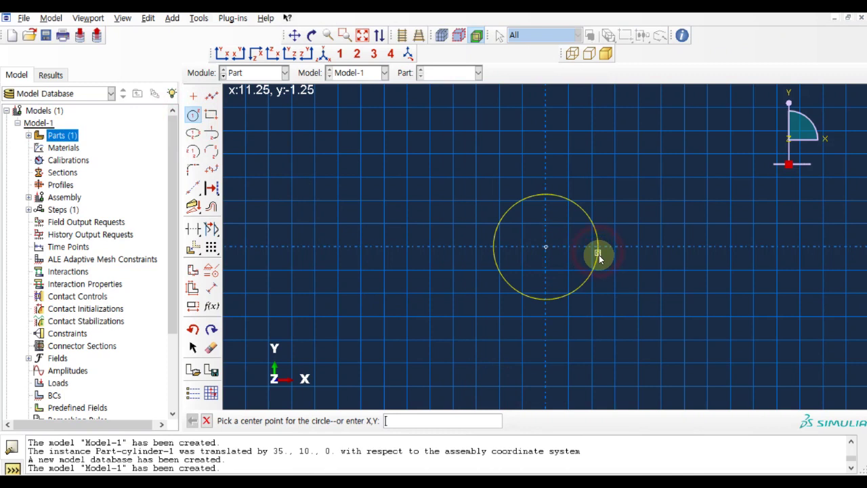
Step: Dimension the circle's radius to 5 and finish the cylinder sketch
{"action": "left_click", "coordinate": [212, 290]}
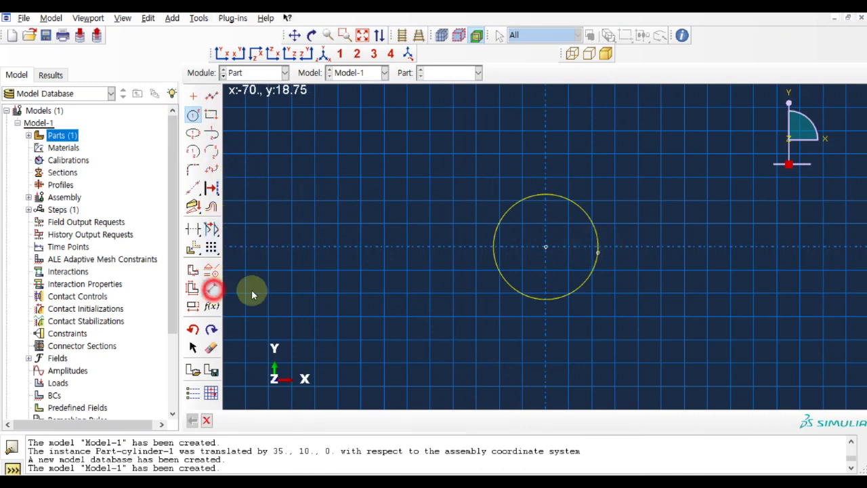
{"action": "left_click", "coordinate": [600, 222]}
{"action": "left_click", "coordinate": [630, 214]}
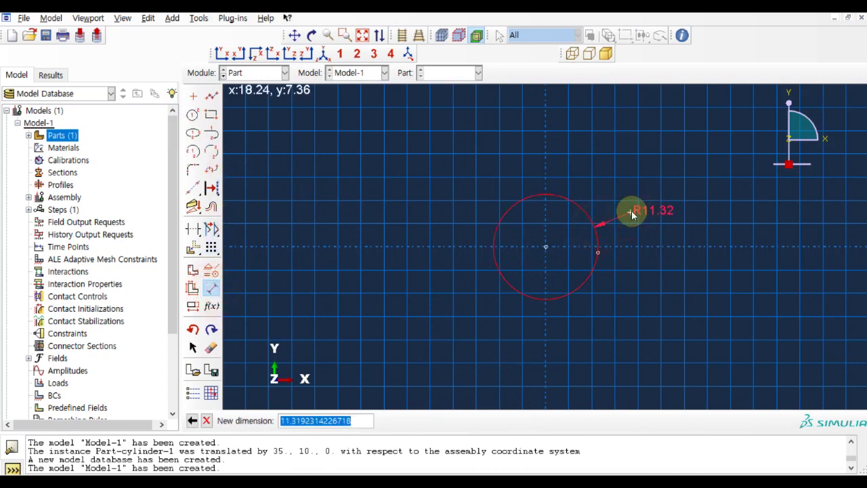
{"action": "type", "text": "5"}
{"action": "key", "text": "Return"}
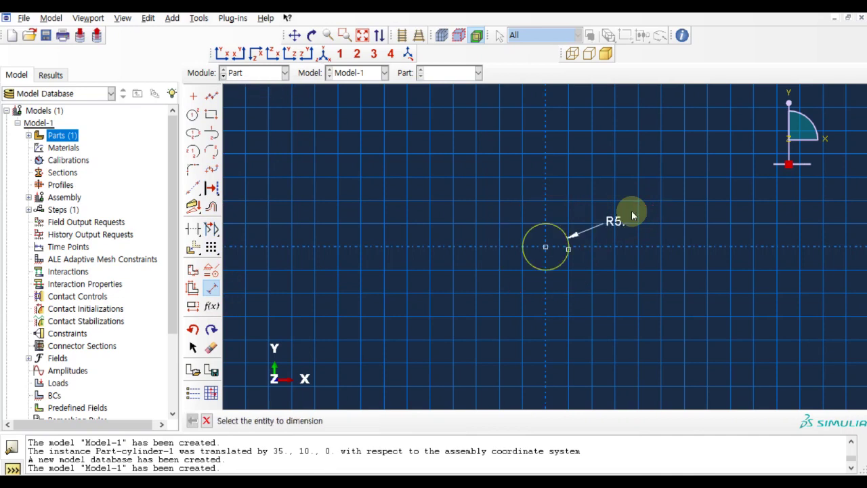
{"action": "middle_click", "coordinate": [630, 259]}
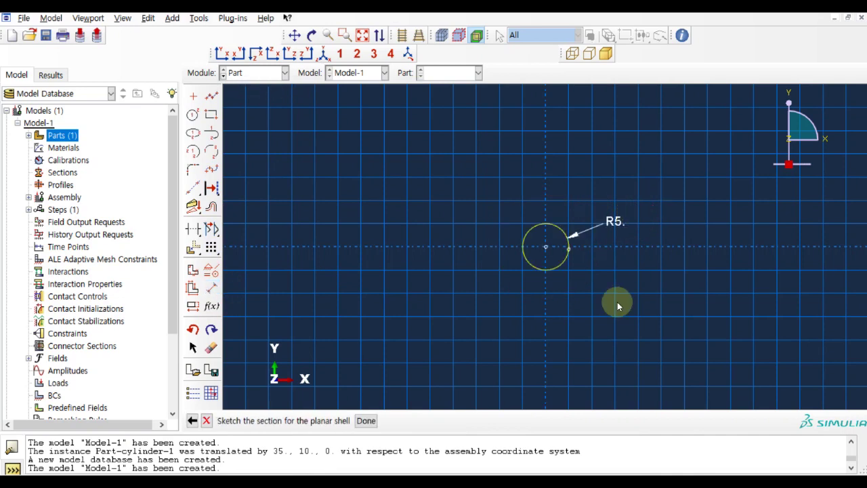
{"action": "left_click", "coordinate": [366, 420]}
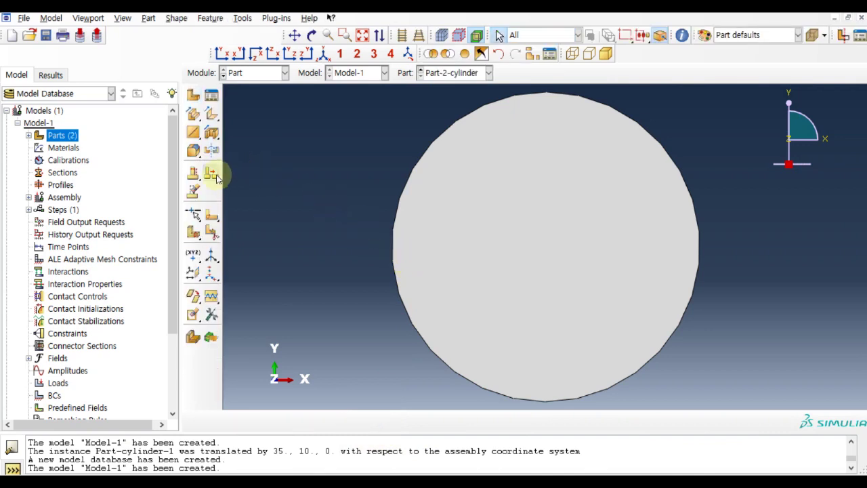
Step: Start a face partition sketch on the cylinder and draw a rectangle from its centre past the circle's lower-left edge
{"action": "left_click", "coordinate": [213, 217]}
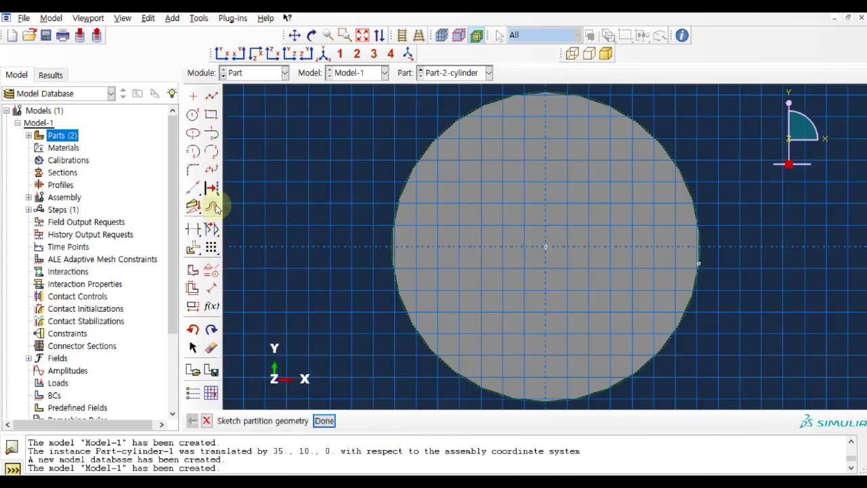
{"action": "left_click", "coordinate": [211, 115]}
{"action": "scroll", "coordinate": [485, 245], "scroll_direction": "down", "scroll_amount": 5}
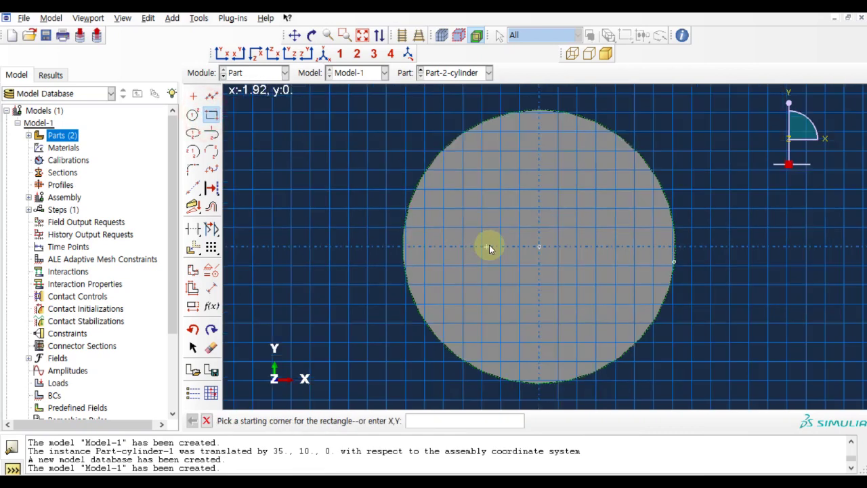
{"action": "scroll", "coordinate": [493, 245], "scroll_direction": "down", "scroll_amount": 1}
{"action": "left_click", "coordinate": [512, 246]}
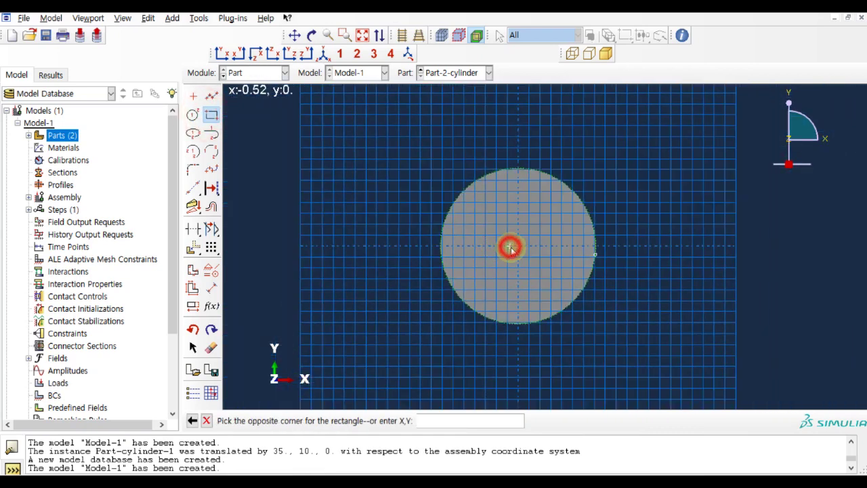
{"action": "left_click", "coordinate": [404, 341]}
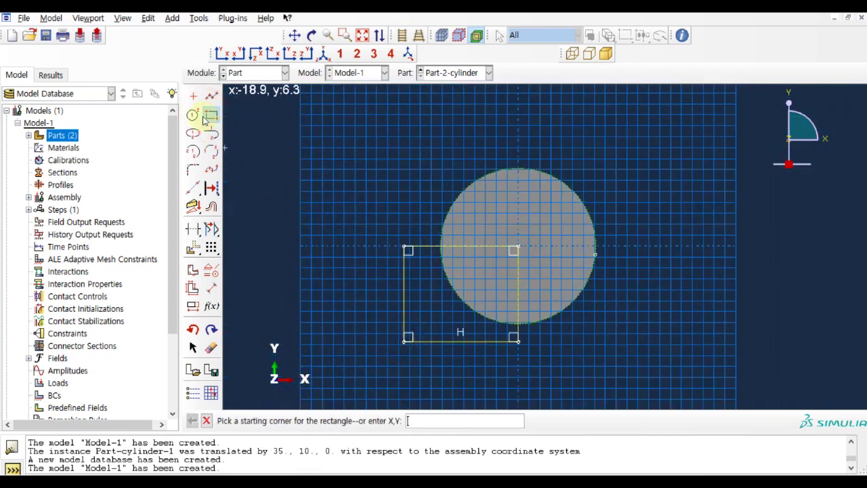
Step: Add a second rectangle from the centre past the circle's upper-right edge and finish the sketch to partition the cylinder face into quadrants
{"action": "left_click", "coordinate": [518, 247]}
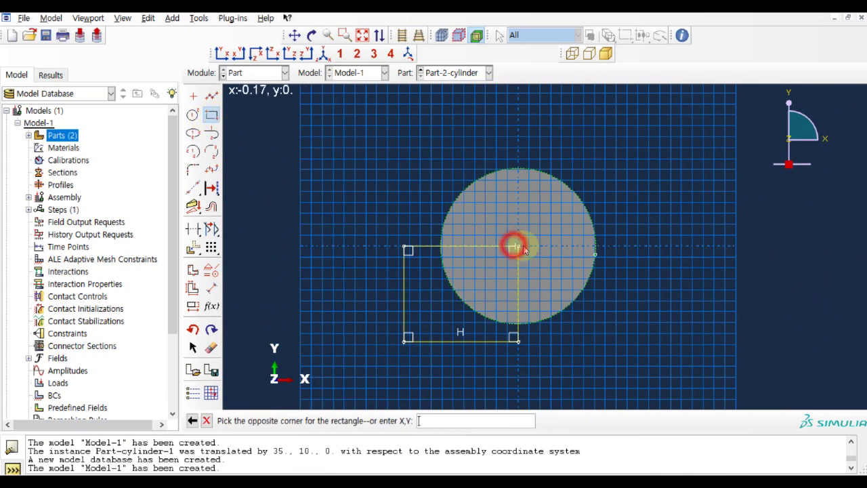
{"action": "left_click", "coordinate": [669, 142]}
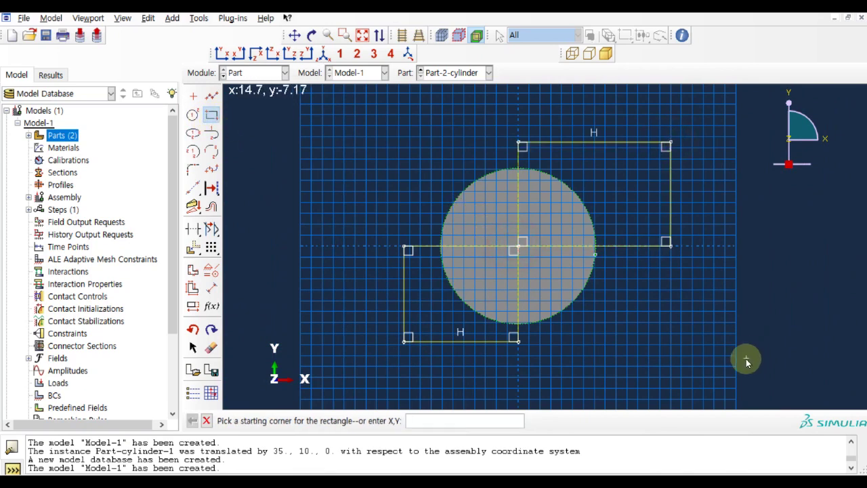
{"action": "middle_click", "coordinate": [658, 348]}
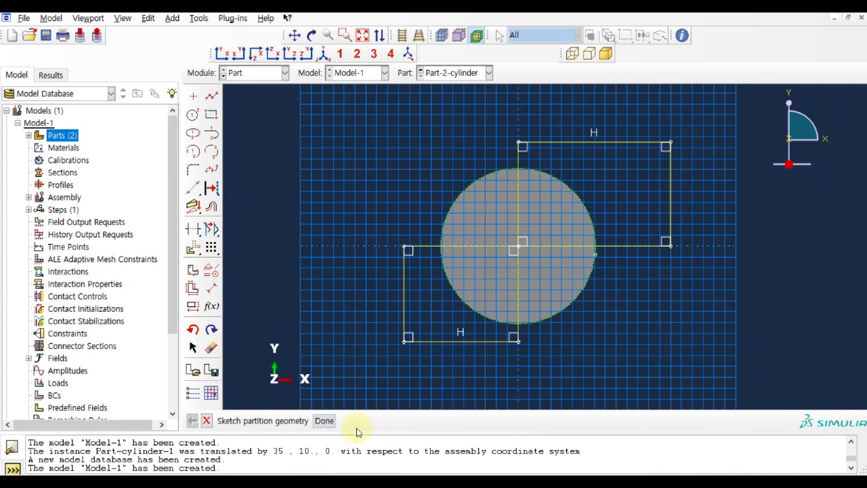
{"action": "left_click", "coordinate": [324, 421]}
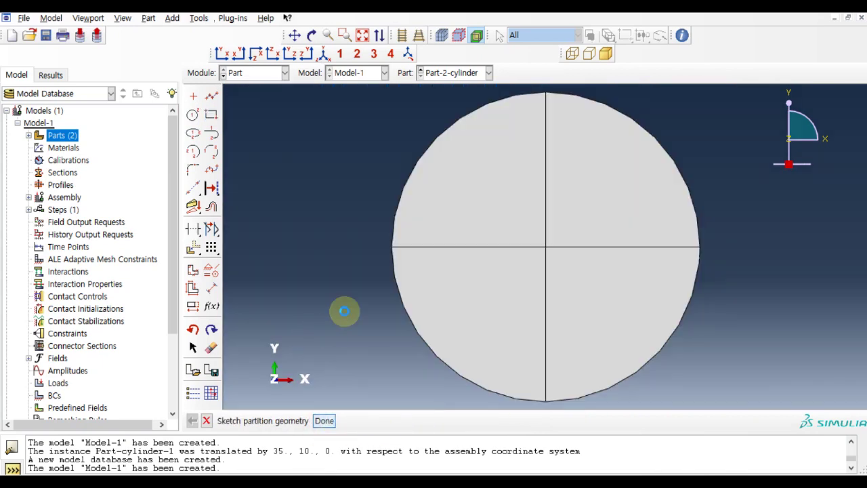
{"action": "left_click", "coordinate": [326, 421]}
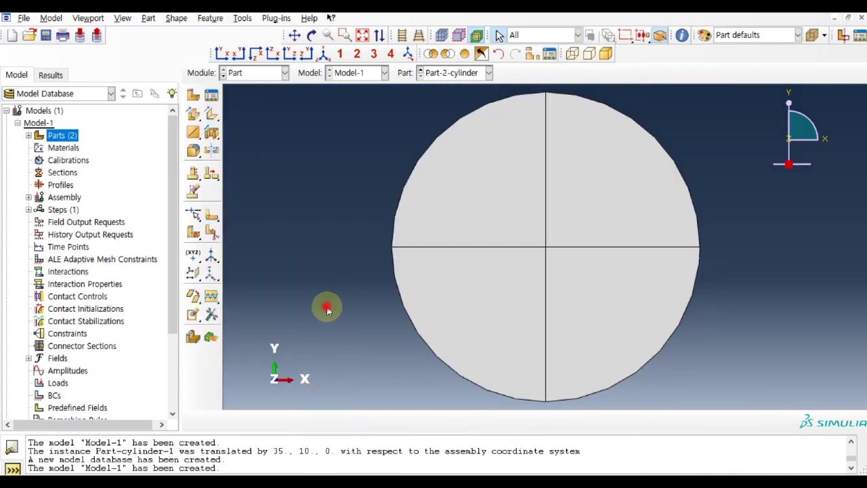
{"action": "scroll", "coordinate": [332, 303], "scroll_direction": "down", "scroll_amount": 2}
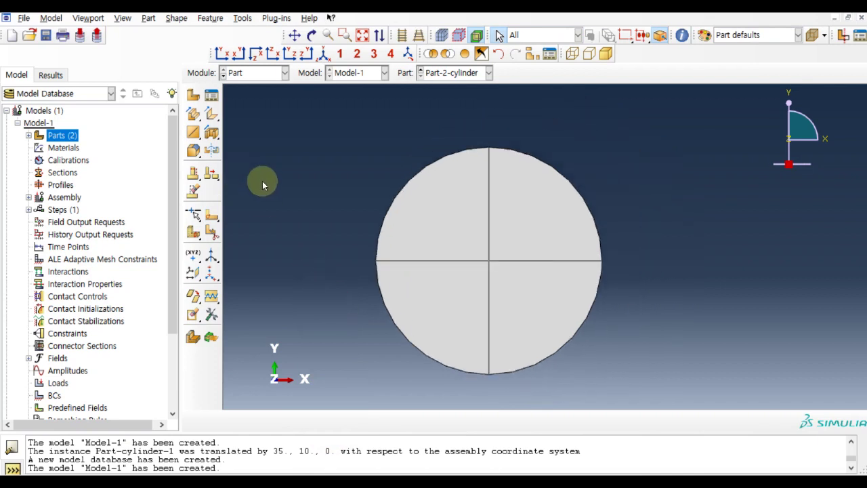
Step: Create an isotropic elastic material named Material-1-plate with Young's modulus 1000 and Poisson's ratio 0.3
{"action": "left_click", "coordinate": [63, 148]}
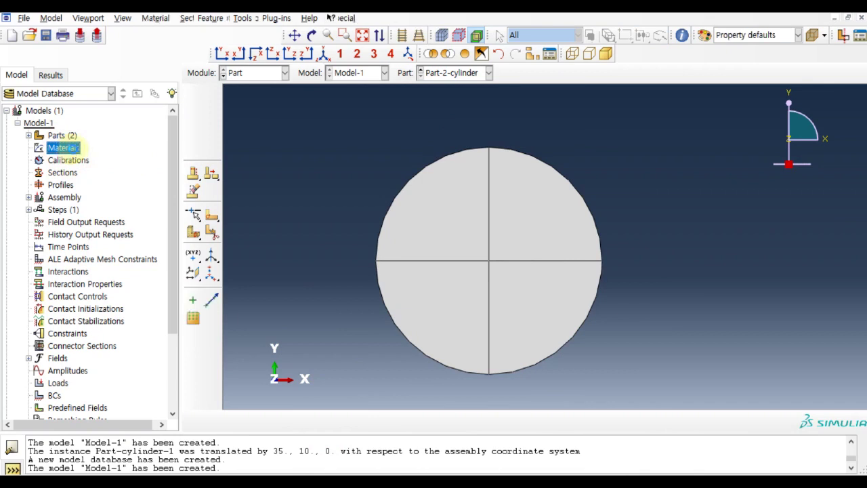
{"action": "double_click", "coordinate": [78, 150]}
{"action": "left_click", "coordinate": [138, 43]}
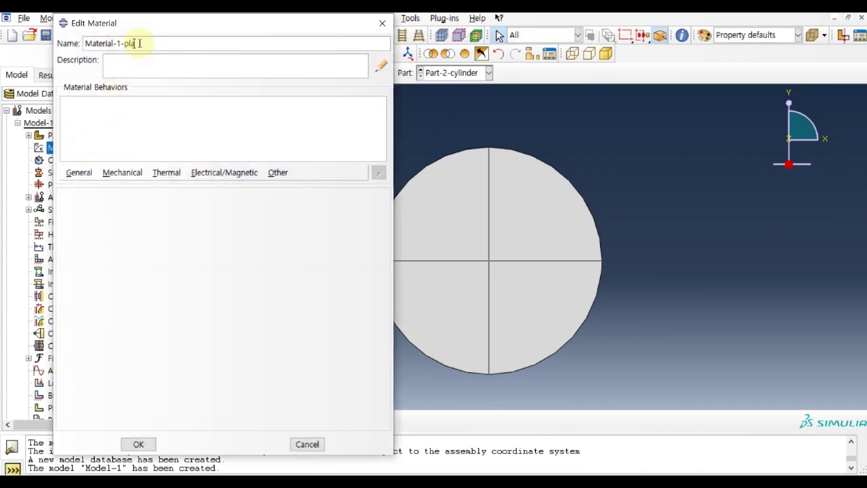
{"action": "left_click", "coordinate": [122, 172]}
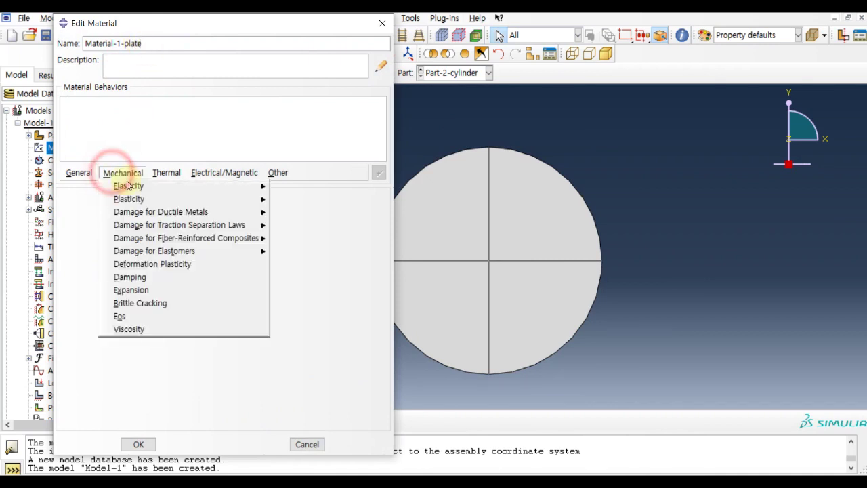
{"action": "left_click", "coordinate": [128, 186]}
{"action": "left_click", "coordinate": [296, 184]}
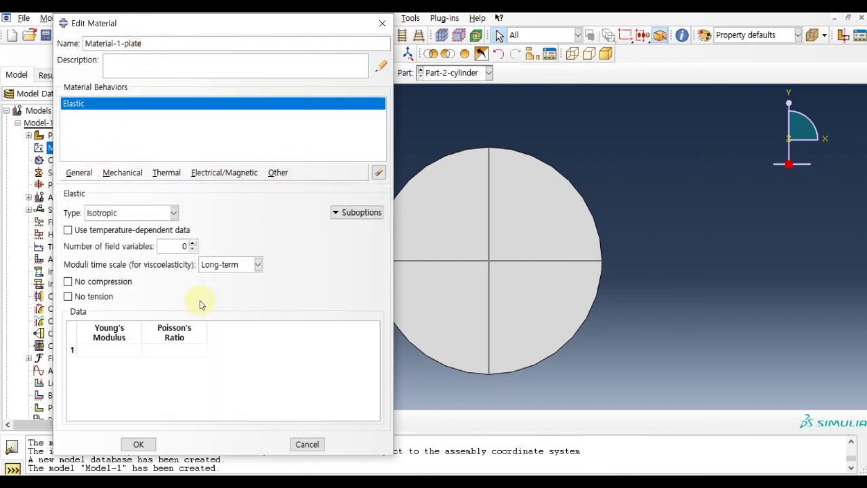
{"action": "left_click", "coordinate": [131, 349]}
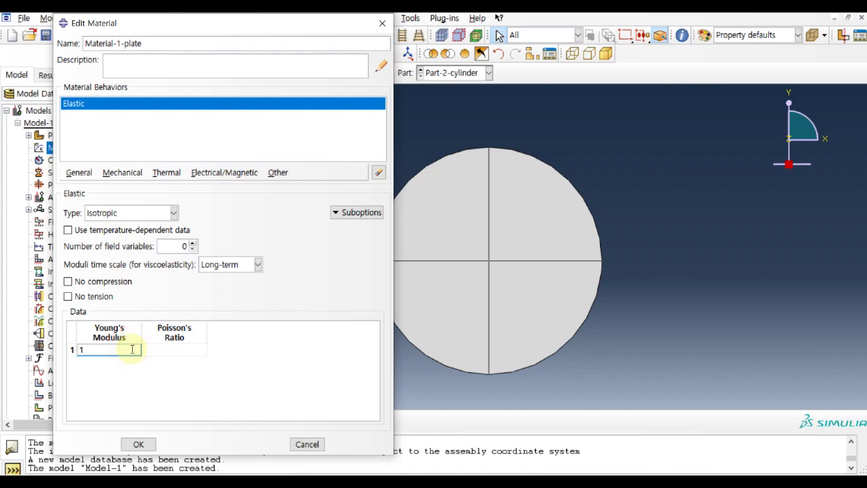
{"action": "left_click", "coordinate": [169, 358]}
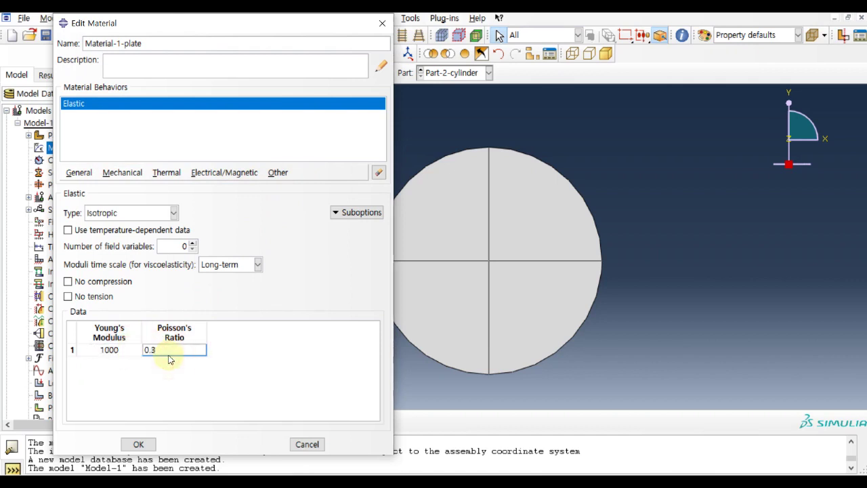
{"action": "left_click", "coordinate": [138, 444]}
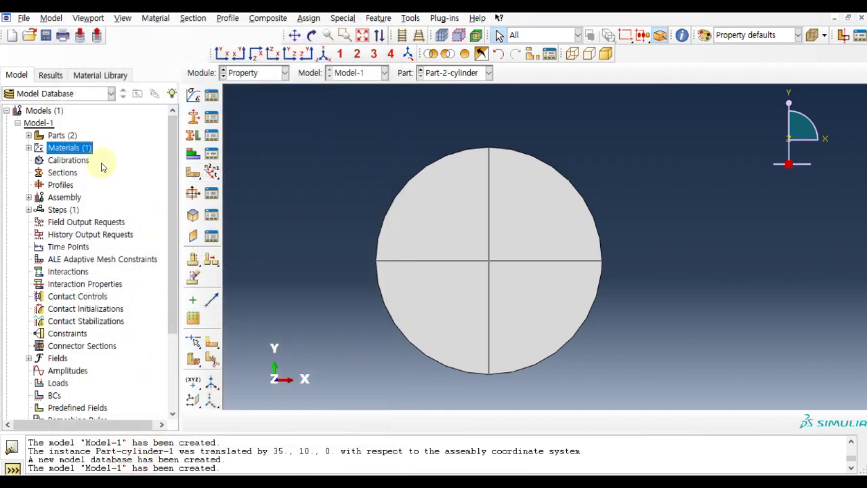
Step: Create an isotropic elastic material named Material-2-cylinder with Young's modulus 200e3 and Poisson's ratio 0.3
{"action": "double_click", "coordinate": [76, 147]}
{"action": "left_click", "coordinate": [174, 42]}
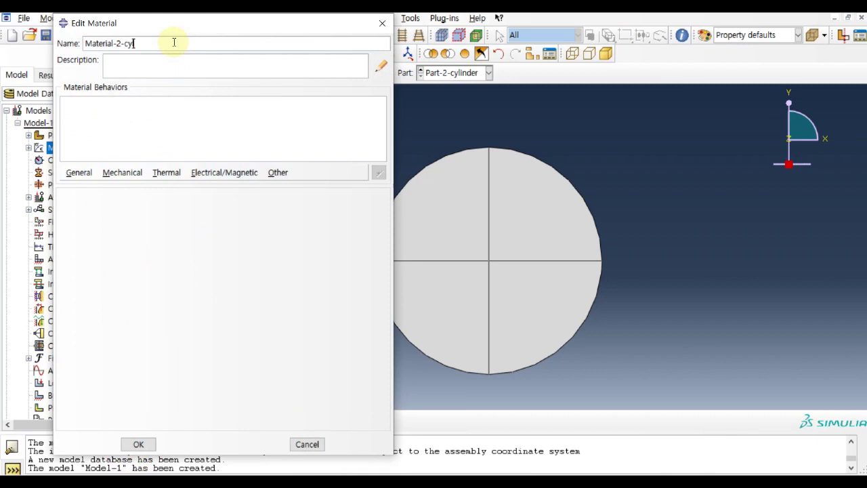
{"action": "left_click", "coordinate": [118, 173]}
{"action": "left_click", "coordinate": [125, 185]}
{"action": "left_click", "coordinate": [295, 187]}
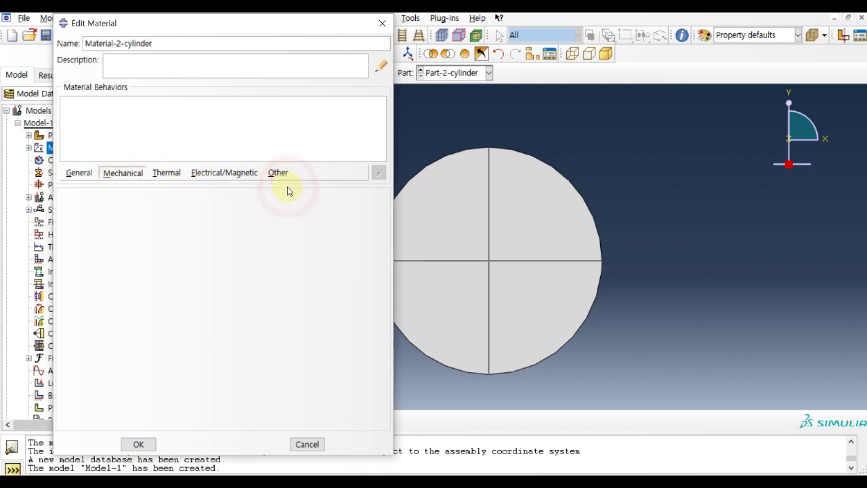
{"action": "left_click", "coordinate": [129, 353]}
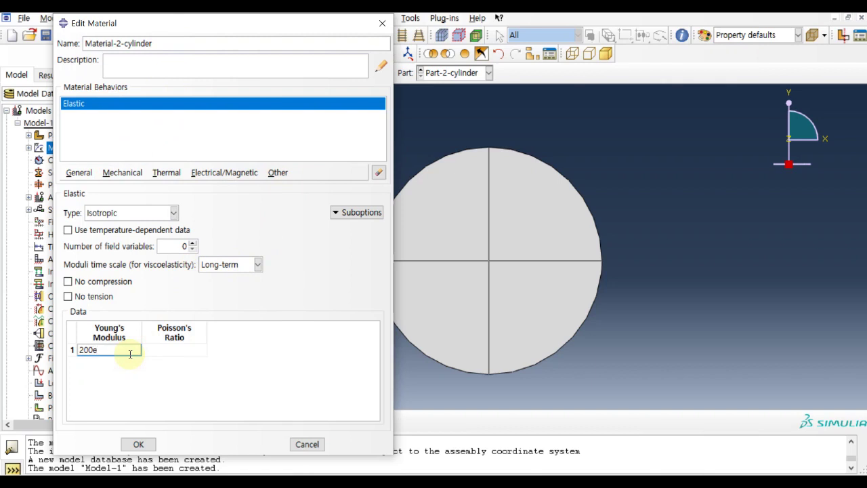
{"action": "key", "text": "Tab"}
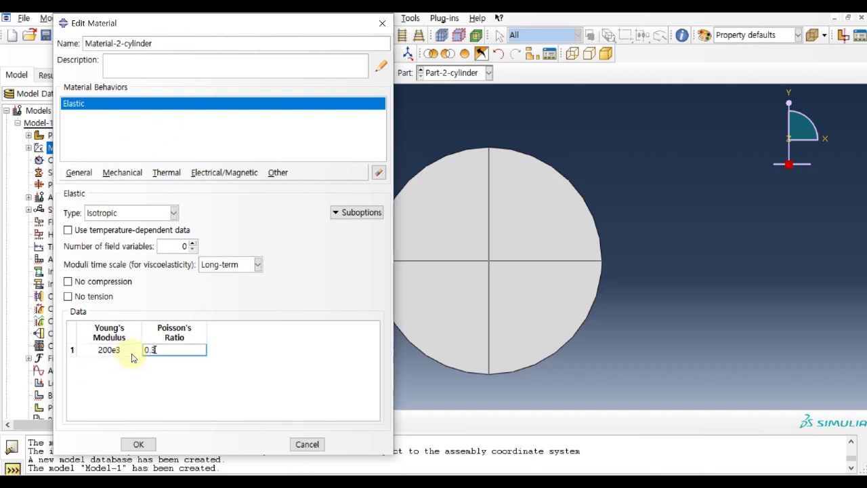
{"action": "left_click", "coordinate": [133, 386]}
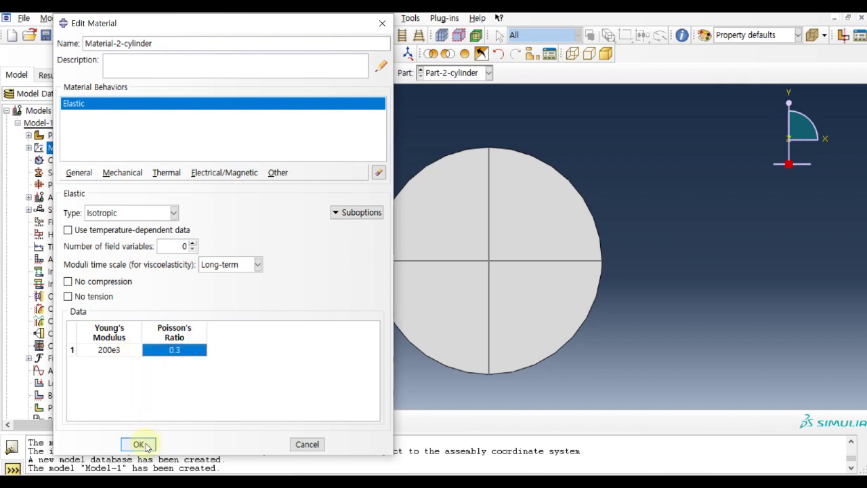
{"action": "left_click", "coordinate": [139, 444]}
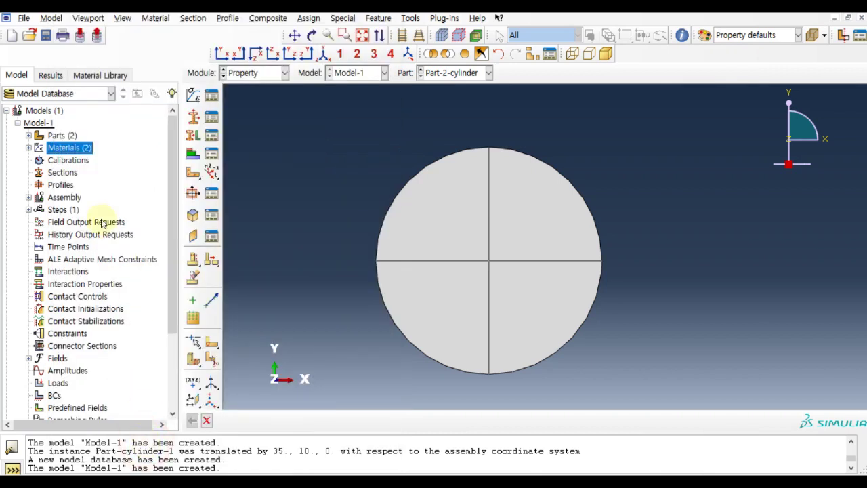
Step: Create a solid homogeneous section named Section-1-plate that uses Material-1-plate
{"action": "left_click", "coordinate": [72, 173]}
{"action": "double_click", "coordinate": [72, 172]}
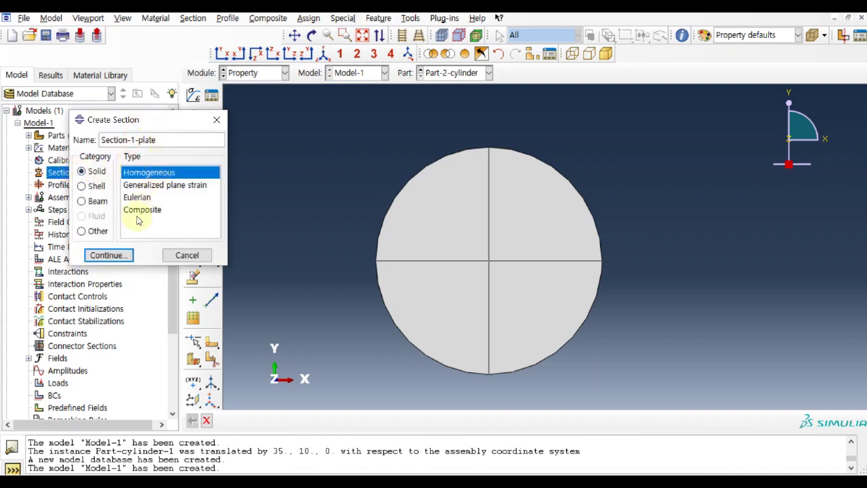
{"action": "left_click", "coordinate": [107, 255]}
{"action": "left_click", "coordinate": [158, 171]}
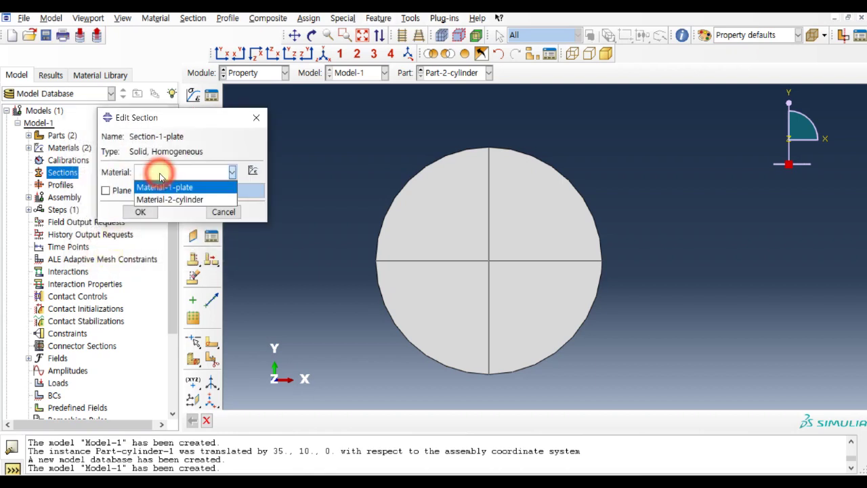
{"action": "left_click", "coordinate": [155, 184]}
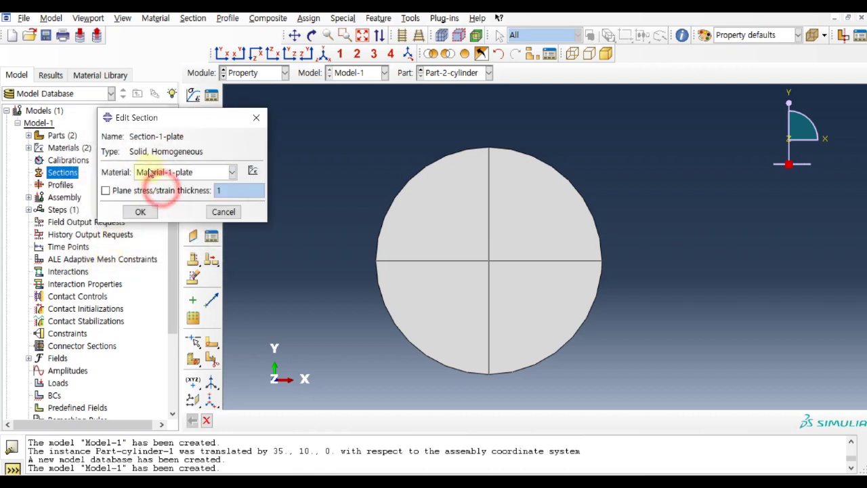
{"action": "left_click", "coordinate": [141, 211]}
Step: Create a solid homogeneous section named Section-2-cylinder using Material-2-cylinder, with the plane stress/strain thickness option enabled
{"action": "double_click", "coordinate": [74, 177]}
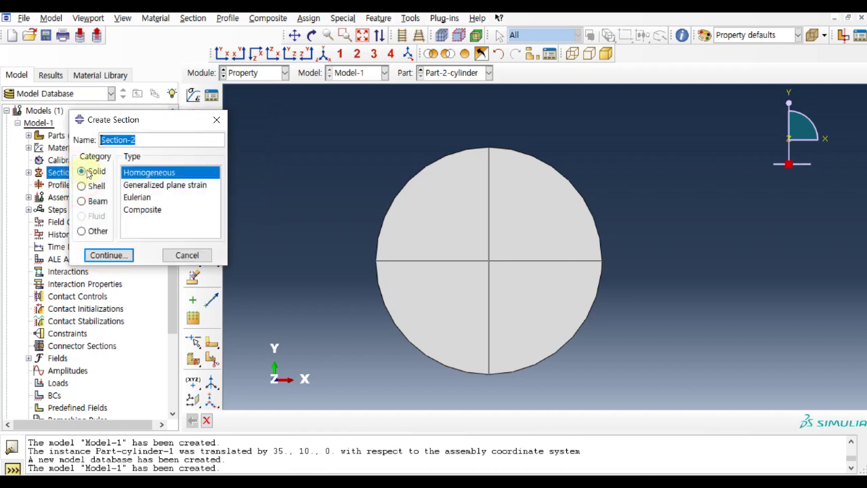
{"action": "left_click", "coordinate": [144, 140]}
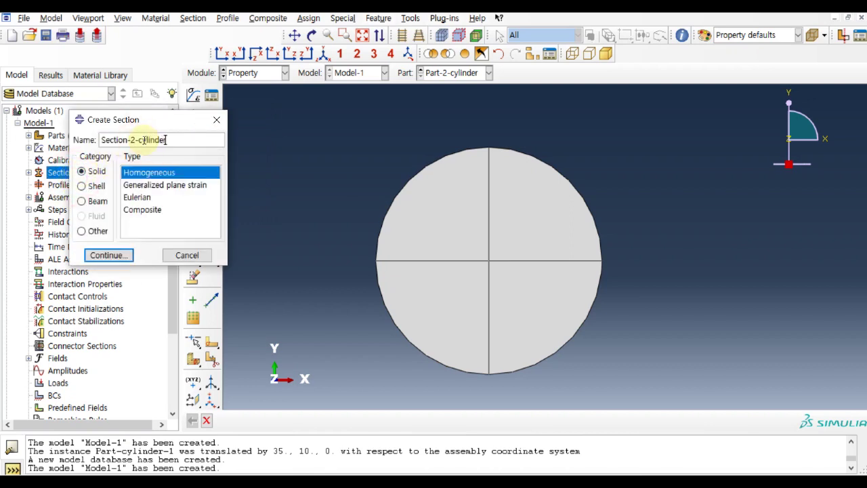
{"action": "left_click", "coordinate": [109, 255]}
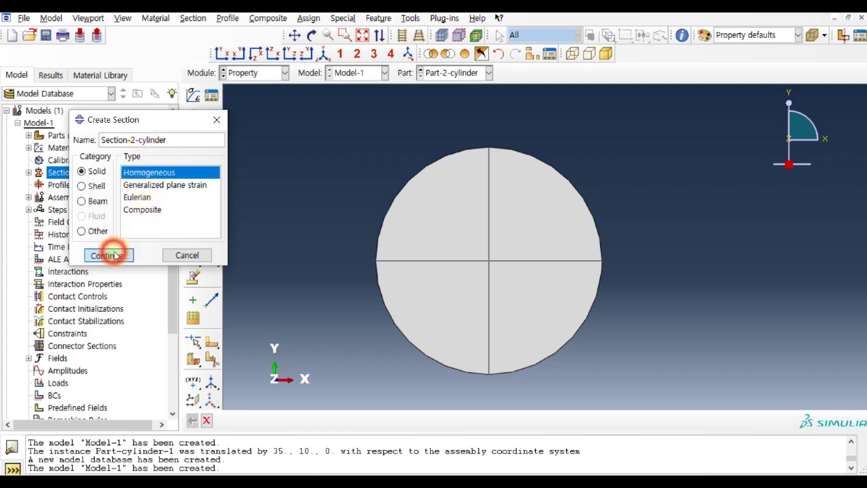
{"action": "left_click", "coordinate": [150, 174]}
{"action": "left_click", "coordinate": [151, 198]}
{"action": "left_click", "coordinate": [106, 190]}
{"action": "left_click", "coordinate": [139, 212]}
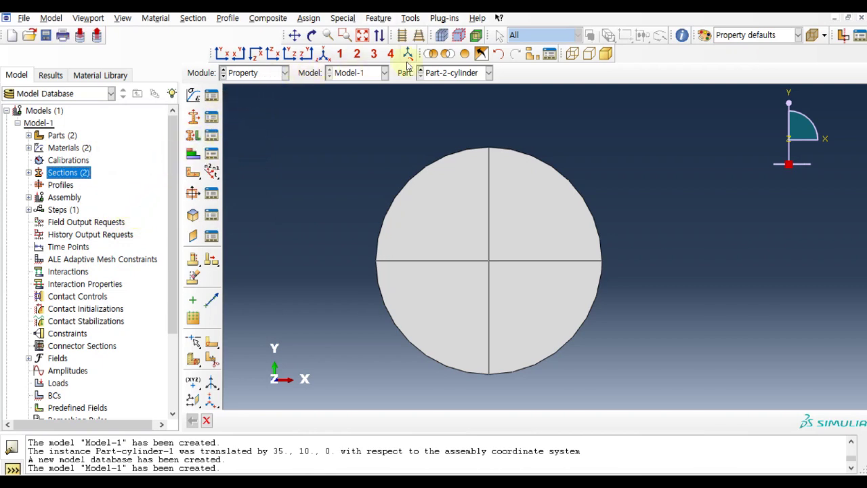
Step: Switch to Part-1-plate and assign Section-1-plate to the whole plate as Set-1, taking the thickness from the section
{"action": "left_click", "coordinate": [447, 77]}
{"action": "left_click", "coordinate": [459, 86]}
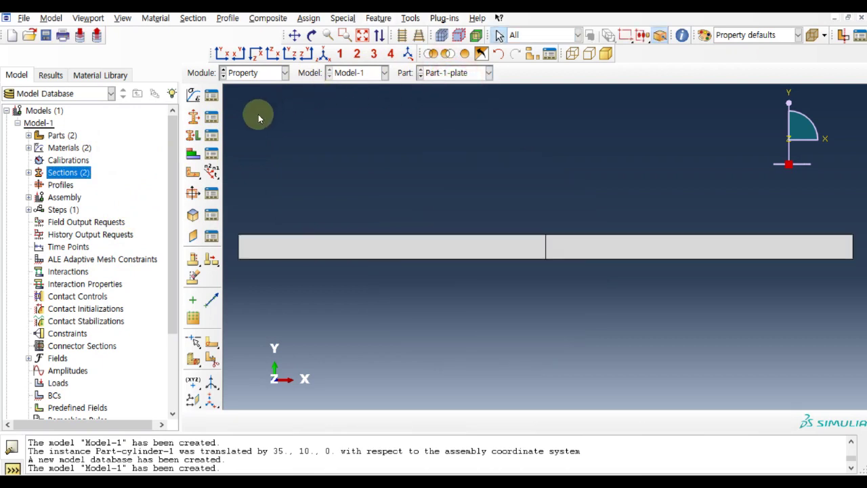
{"action": "left_click", "coordinate": [195, 137]}
{"action": "left_click_drag", "start_coordinate": [261, 175], "coordinate": [712, 305]}
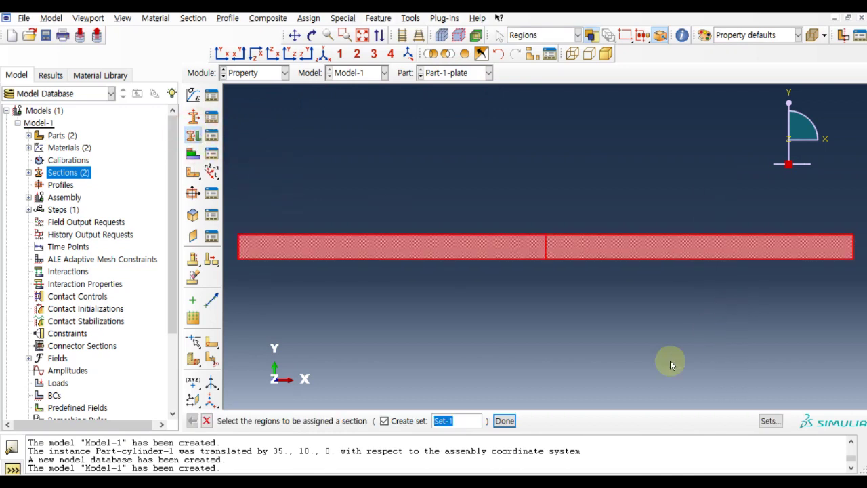
{"action": "left_click", "coordinate": [509, 420]}
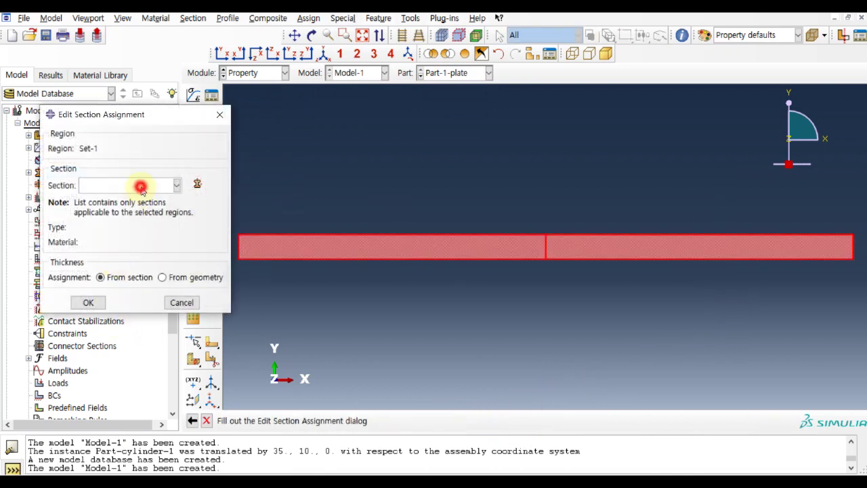
{"action": "left_click", "coordinate": [141, 186]}
{"action": "left_click", "coordinate": [135, 200]}
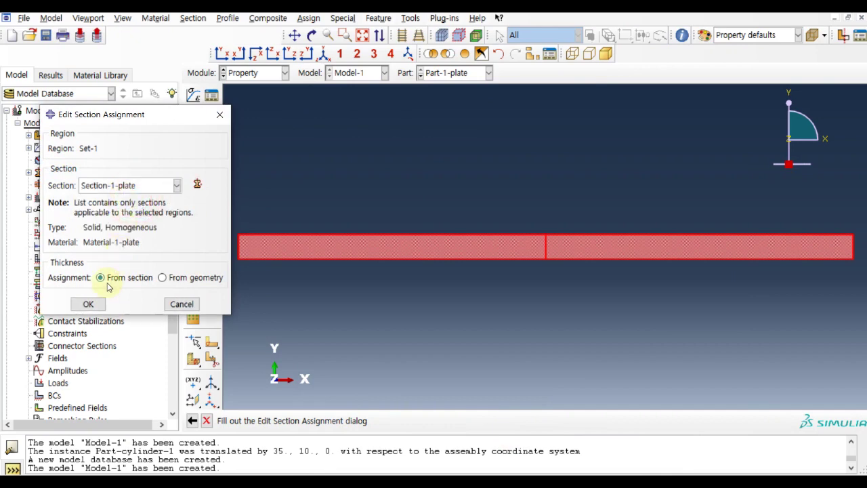
{"action": "left_click", "coordinate": [97, 304]}
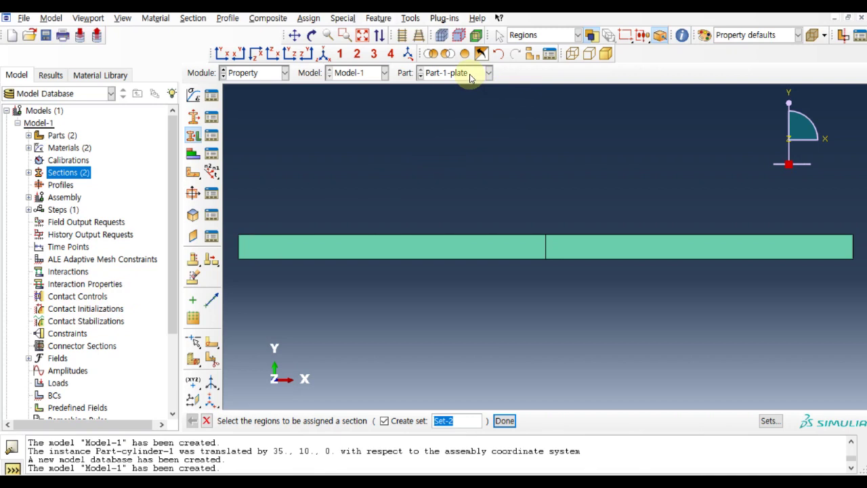
Step: Switch to Part-2-cylinder and assign Section-2-cylinder to the whole cylinder as Set-1, taking the thickness from the section
{"action": "left_click", "coordinate": [469, 76]}
{"action": "left_click", "coordinate": [468, 101]}
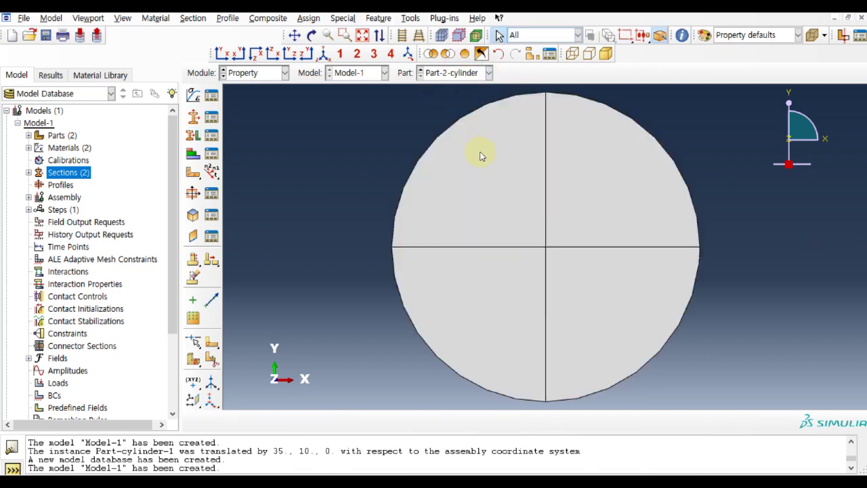
{"action": "scroll", "coordinate": [444, 184], "scroll_direction": "down", "scroll_amount": 4}
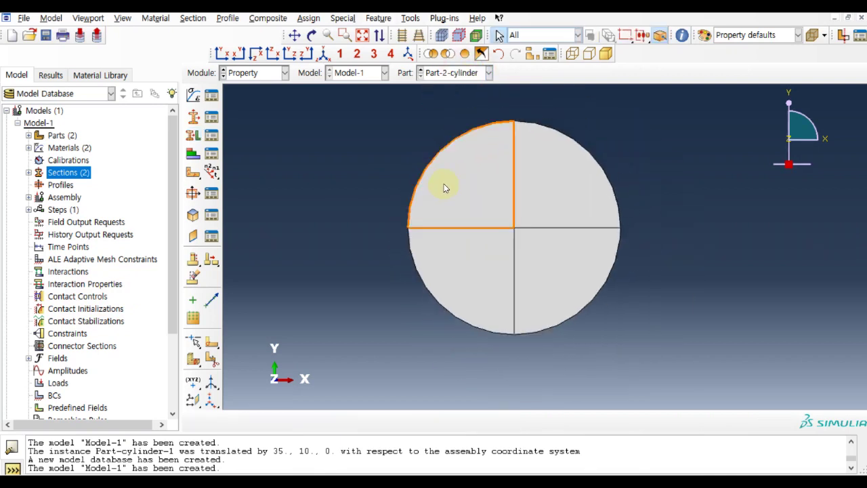
{"action": "left_click", "coordinate": [193, 121]}
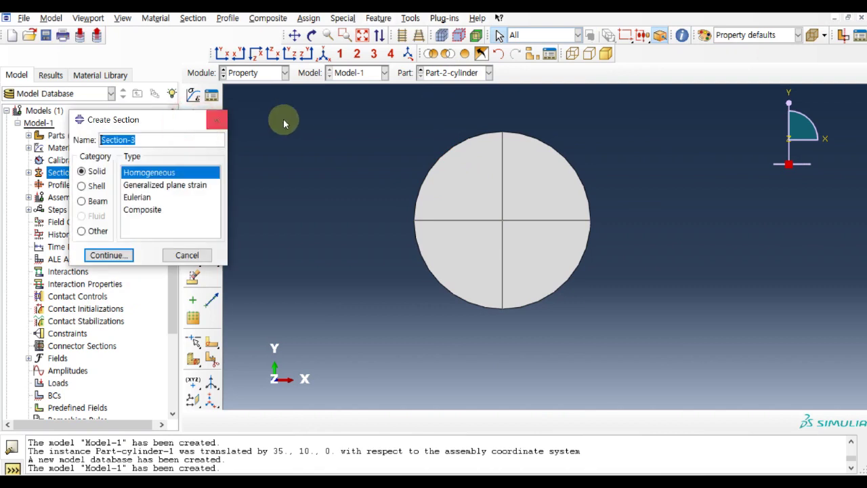
{"action": "left_click", "coordinate": [217, 120]}
{"action": "left_click", "coordinate": [193, 135]}
{"action": "left_click_drag", "start_coordinate": [360, 120], "coordinate": [603, 289]}
{"action": "left_click", "coordinate": [505, 420]}
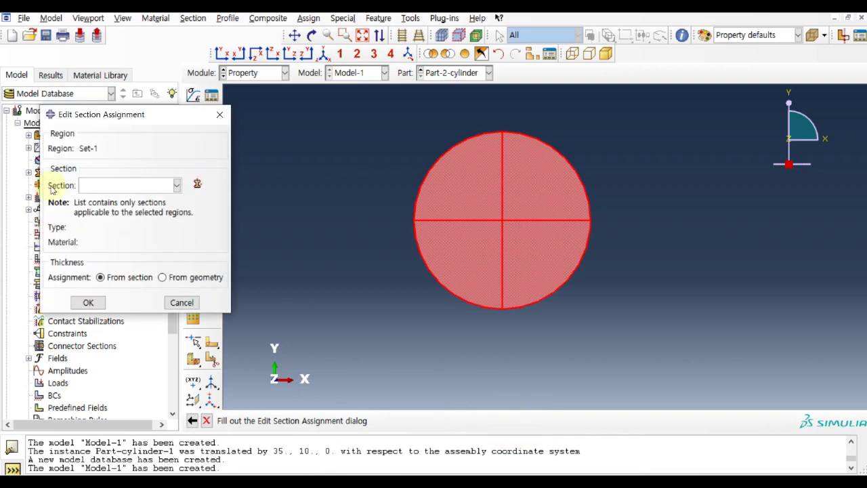
{"action": "left_click", "coordinate": [108, 186]}
{"action": "left_click", "coordinate": [111, 212]}
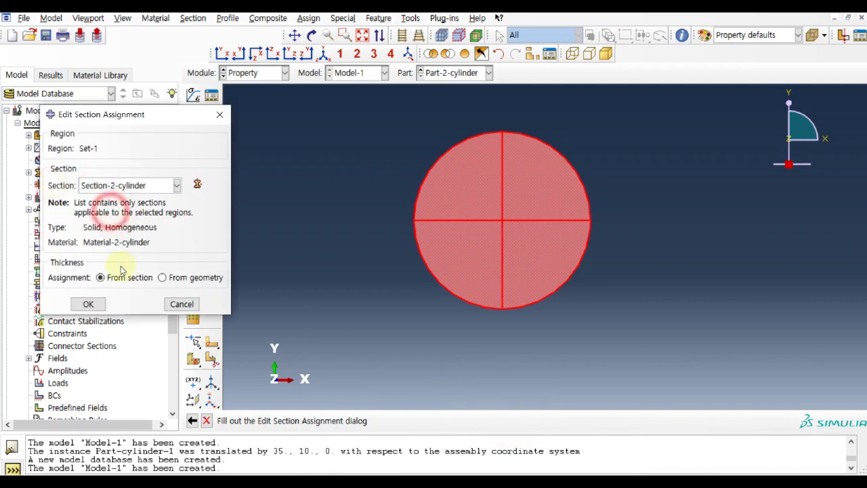
{"action": "left_click", "coordinate": [92, 304]}
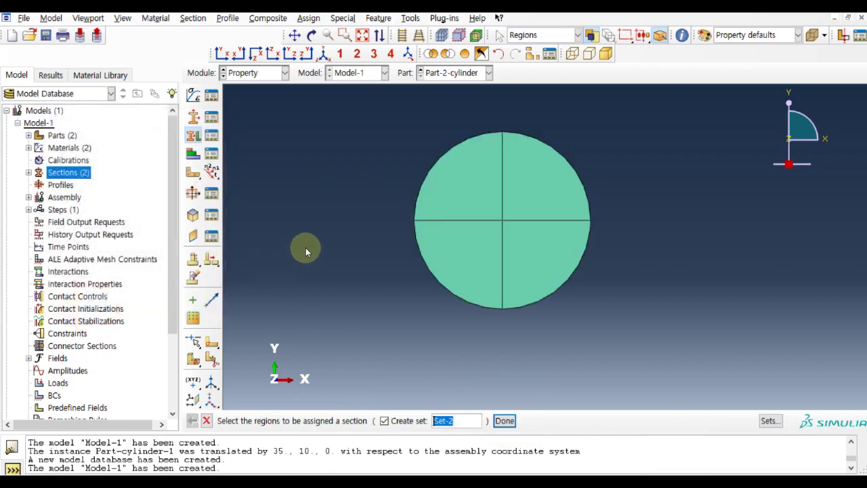
{"action": "left_click", "coordinate": [505, 421]}
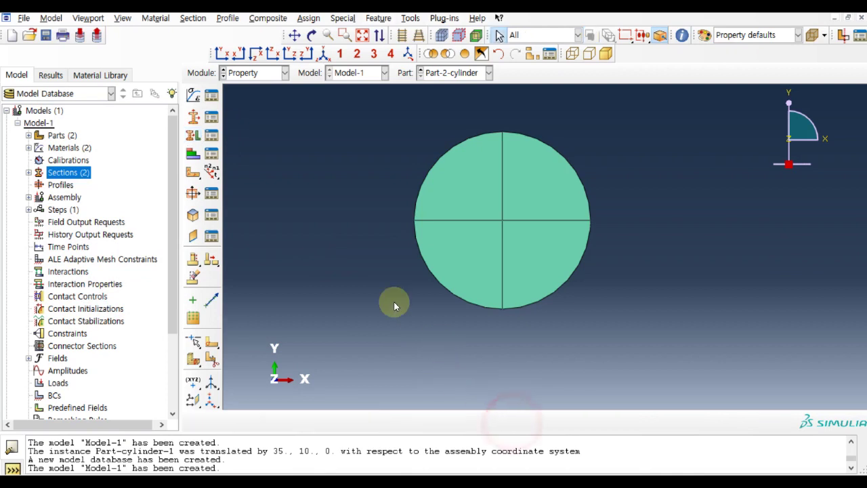
{"action": "scroll", "coordinate": [369, 284], "scroll_direction": "down", "scroll_amount": 1}
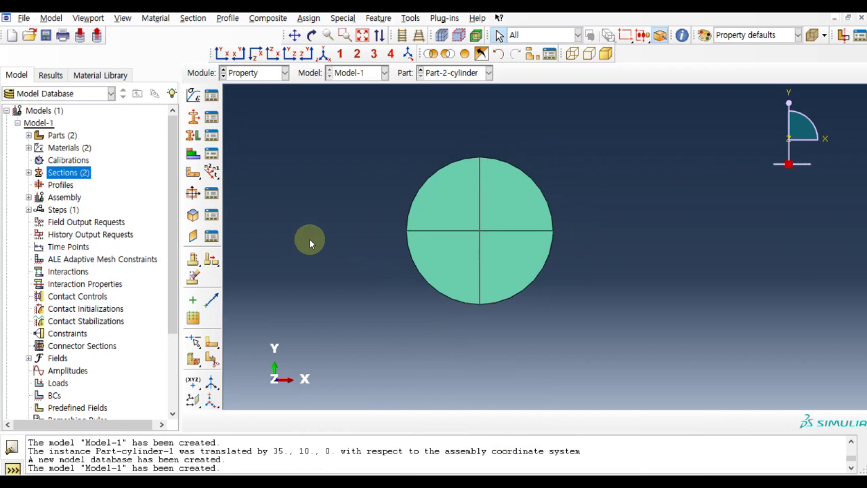
Step: Create dependent assembly instances of Part-1-plate and Part-2-cylinder, auto-offset from each other
{"action": "double_click", "coordinate": [69, 201]}
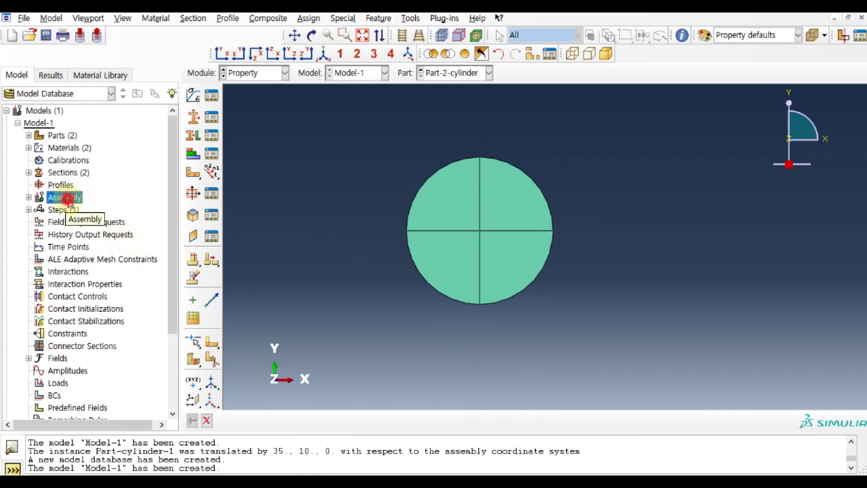
{"action": "left_click", "coordinate": [29, 197]}
{"action": "double_click", "coordinate": [73, 209]}
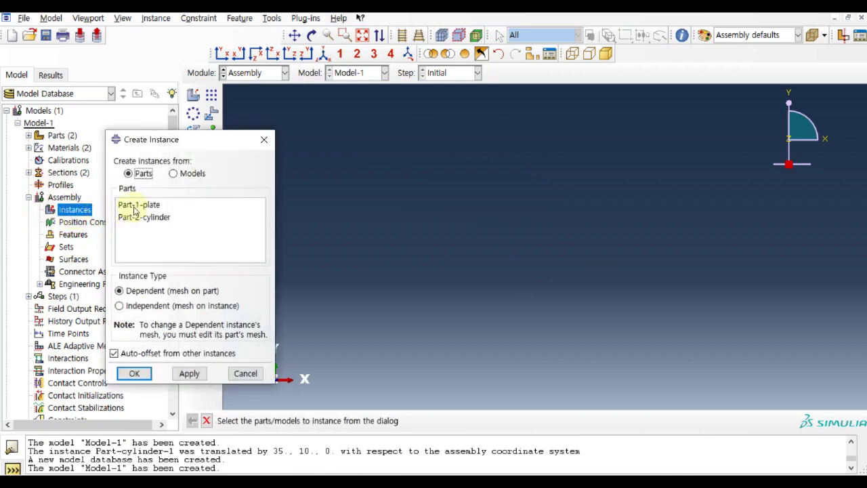
{"action": "left_click", "coordinate": [143, 205]}
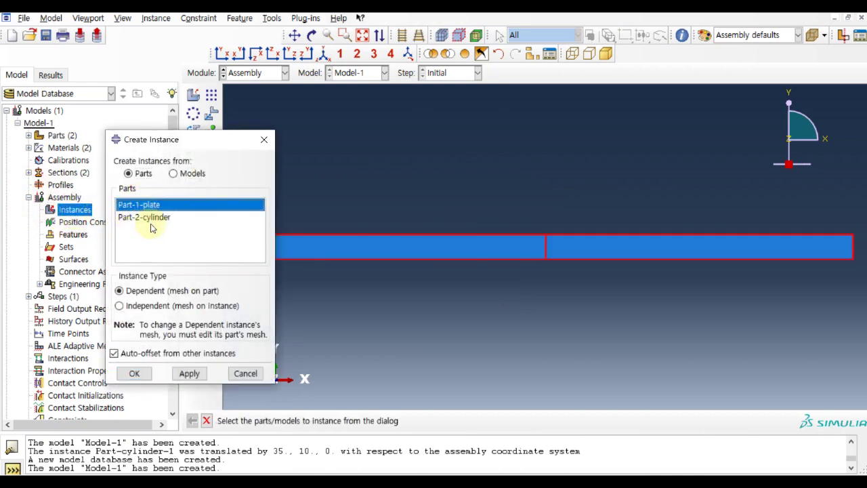
{"action": "left_click", "coordinate": [155, 220], "text": "shift"}
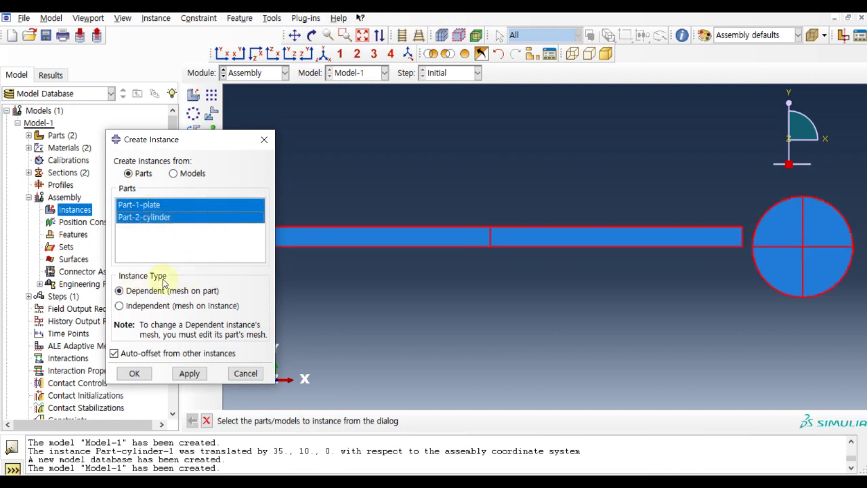
{"action": "left_click", "coordinate": [136, 374]}
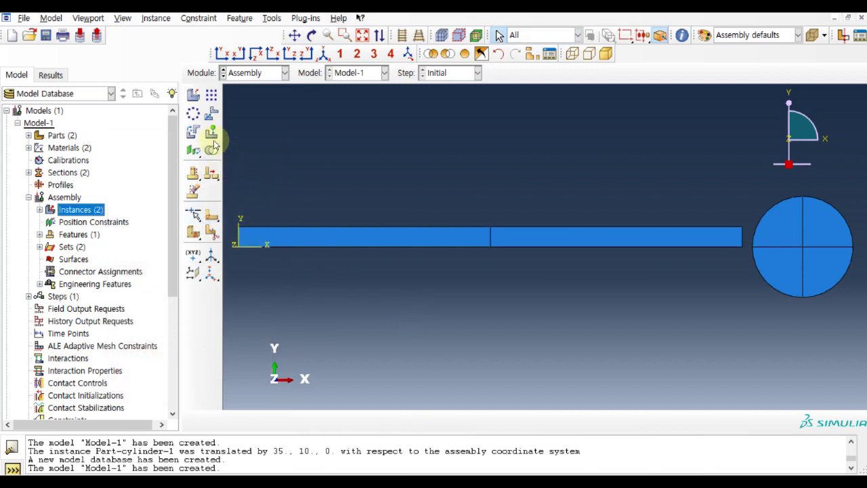
Step: Translate the cylinder instance so its lowest point sits on the midpoint of the plate's upper edge
{"action": "left_click", "coordinate": [212, 113]}
{"action": "left_click", "coordinate": [780, 205]}
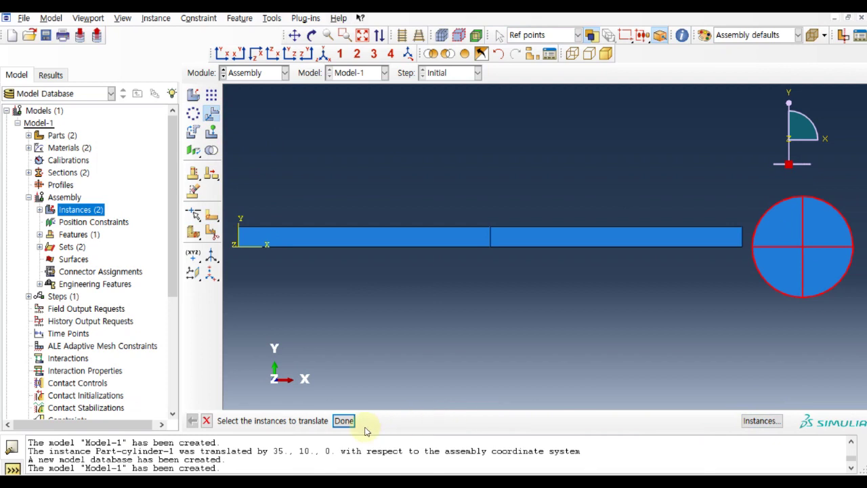
{"action": "left_click", "coordinate": [345, 420]}
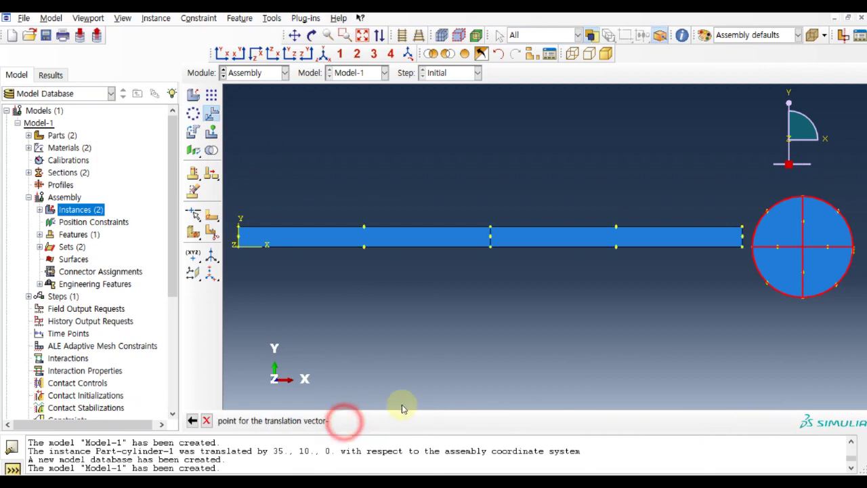
{"action": "left_click", "coordinate": [803, 299]}
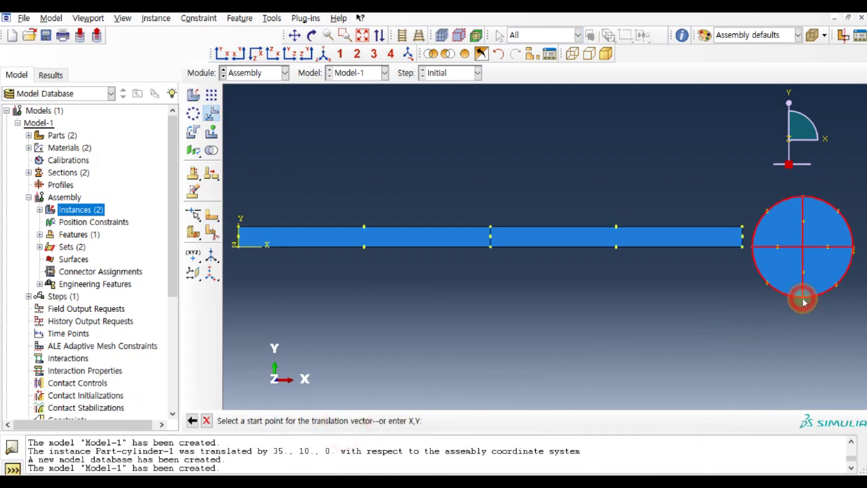
{"action": "left_click", "coordinate": [492, 232]}
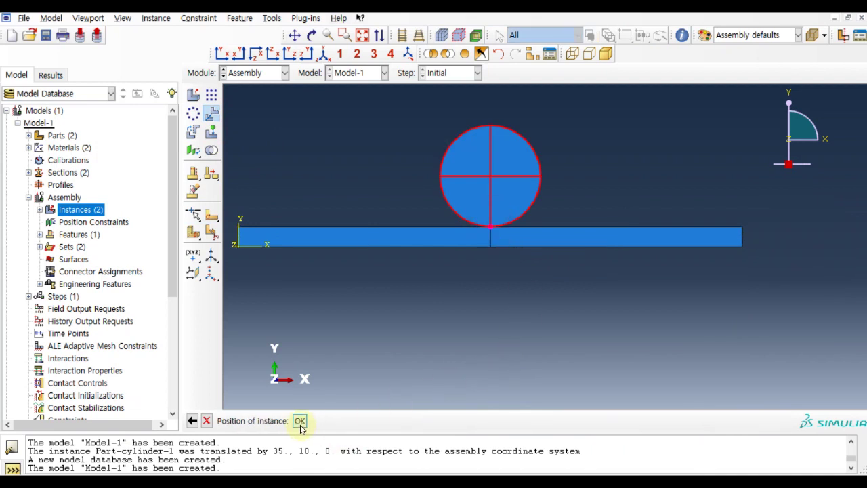
{"action": "left_click", "coordinate": [301, 421]}
Step: Translate the cylinder instance 0.2 upward from its contact point to leave a small gap above the plate
{"action": "left_click", "coordinate": [211, 113]}
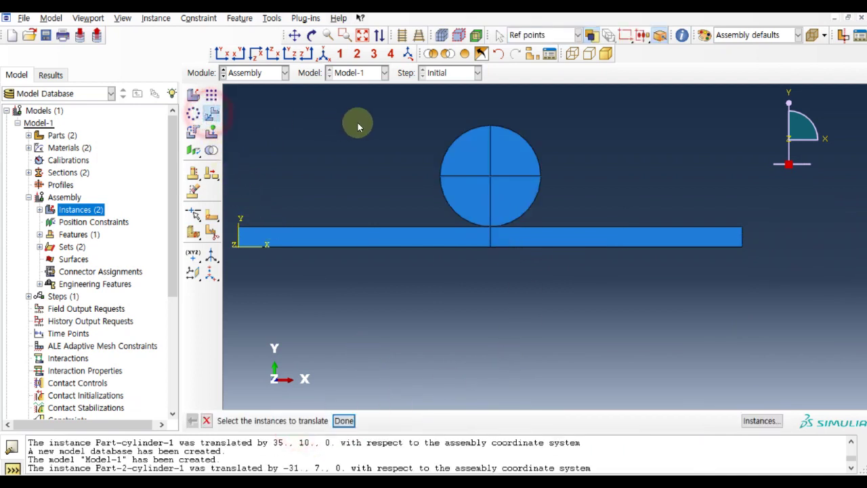
{"action": "left_click", "coordinate": [489, 156]}
{"action": "left_click", "coordinate": [343, 421]}
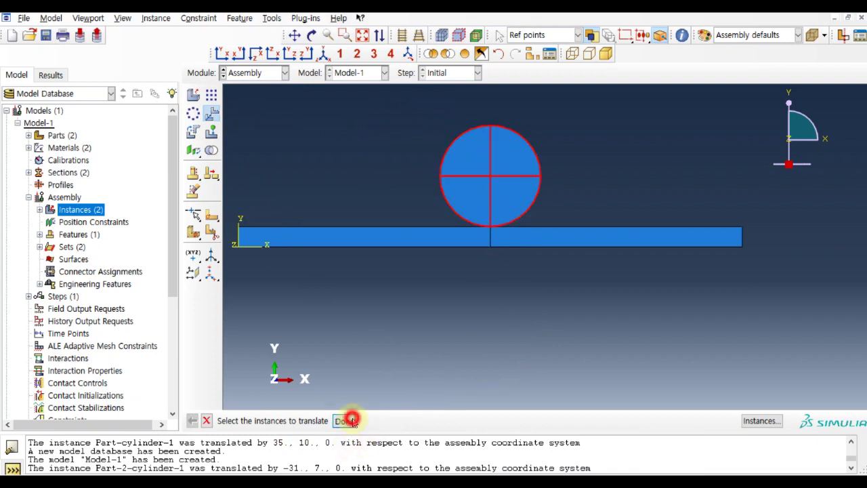
{"action": "left_click", "coordinate": [491, 227]}
{"action": "left_click", "coordinate": [454, 420]}
{"action": "triple_click", "coordinate": [454, 420]}
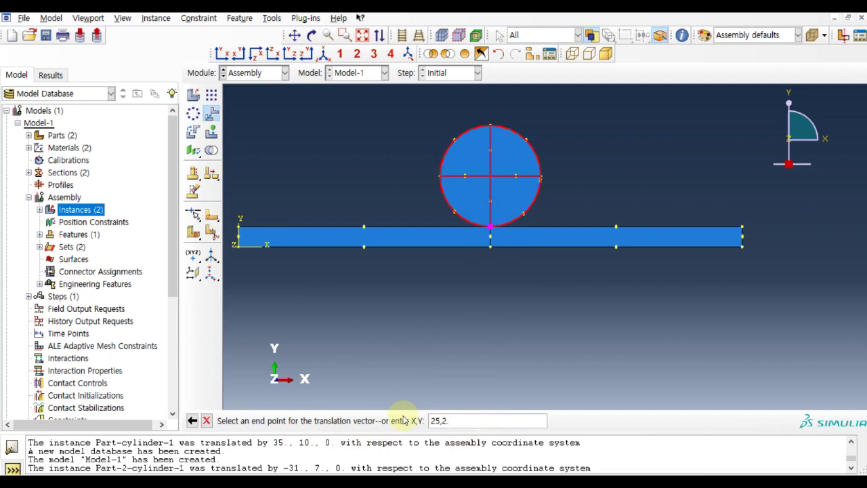
{"action": "key", "text": "Return"}
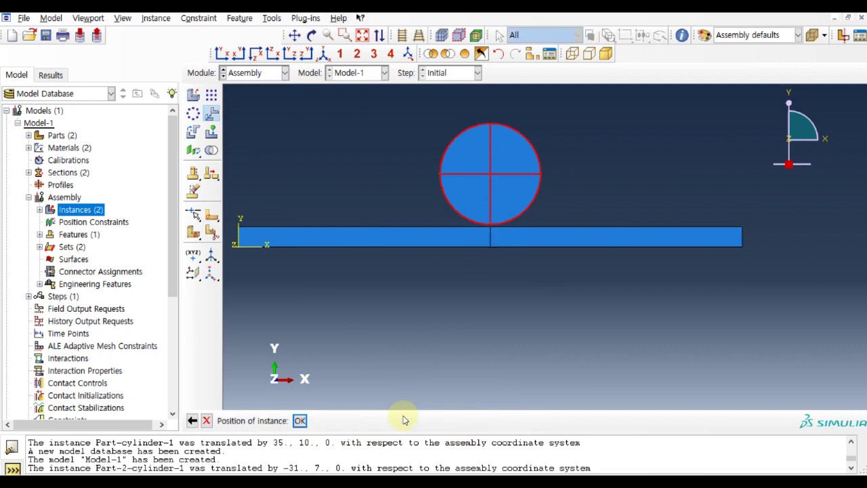
{"action": "left_click", "coordinate": [299, 420]}
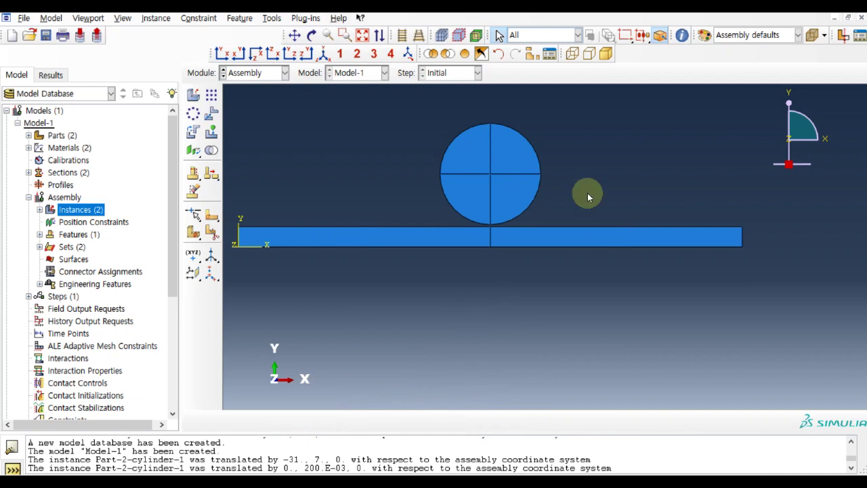
Step: Color-code the assembly by Sections
{"action": "left_click", "coordinate": [705, 34]}
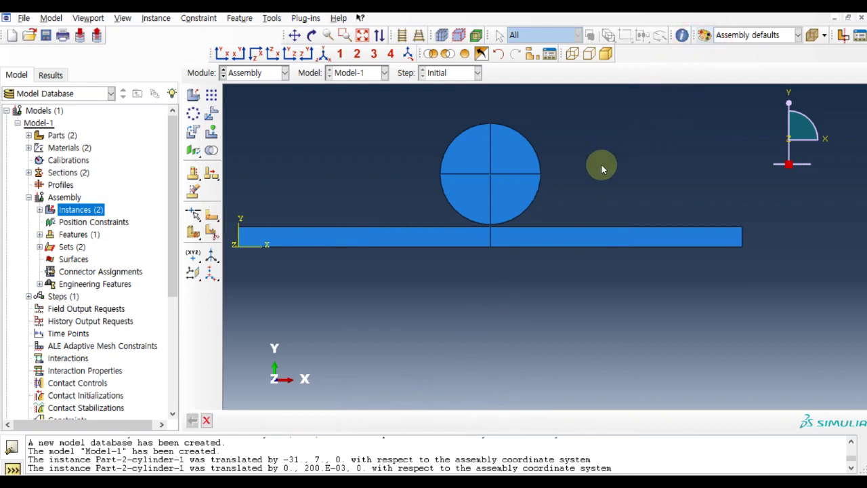
{"action": "left_click", "coordinate": [691, 129]}
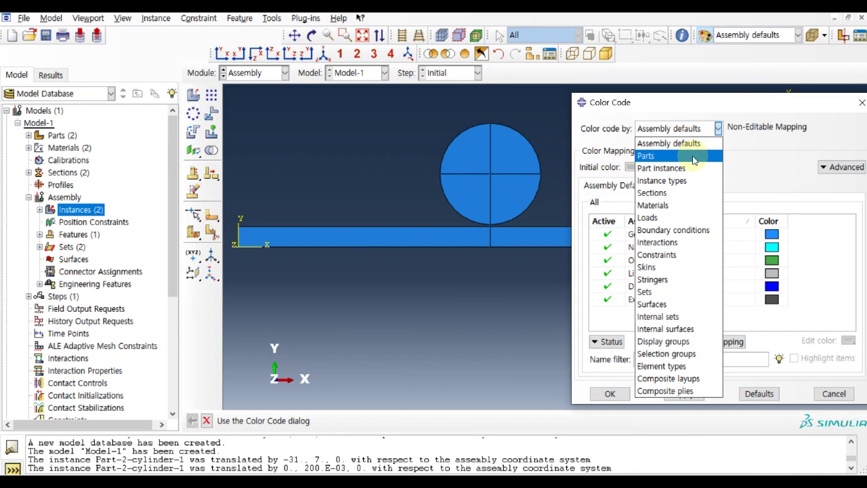
{"action": "left_click", "coordinate": [688, 193]}
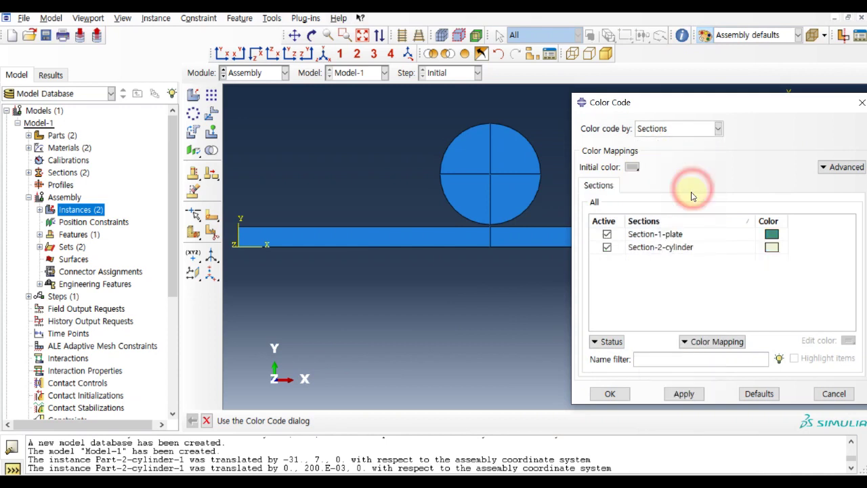
{"action": "left_click", "coordinate": [685, 393]}
{"action": "left_click", "coordinate": [610, 393]}
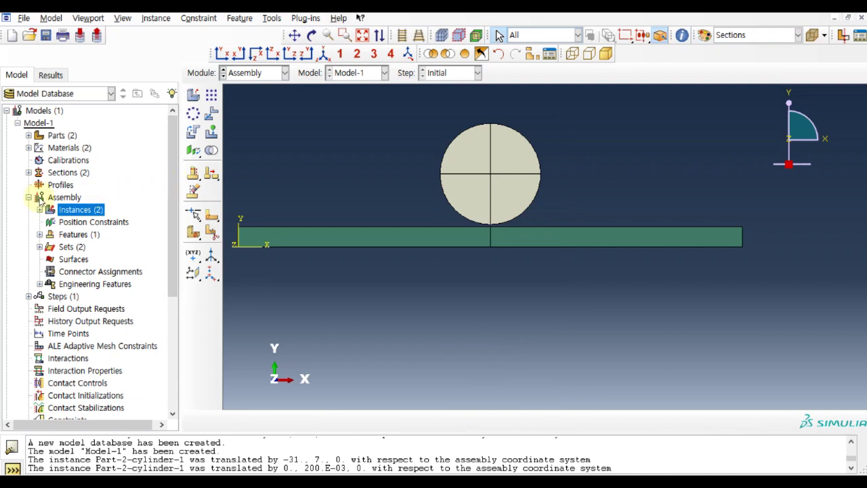
Step: Create a Static, General step named Step-1 after the Initial step, with Nlgeom turned on
{"action": "left_click", "coordinate": [28, 197]}
{"action": "left_click", "coordinate": [28, 210]}
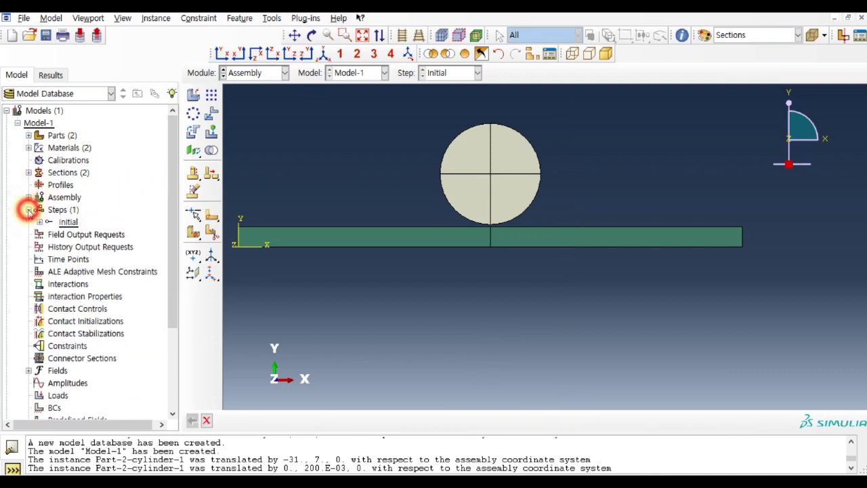
{"action": "double_click", "coordinate": [68, 211]}
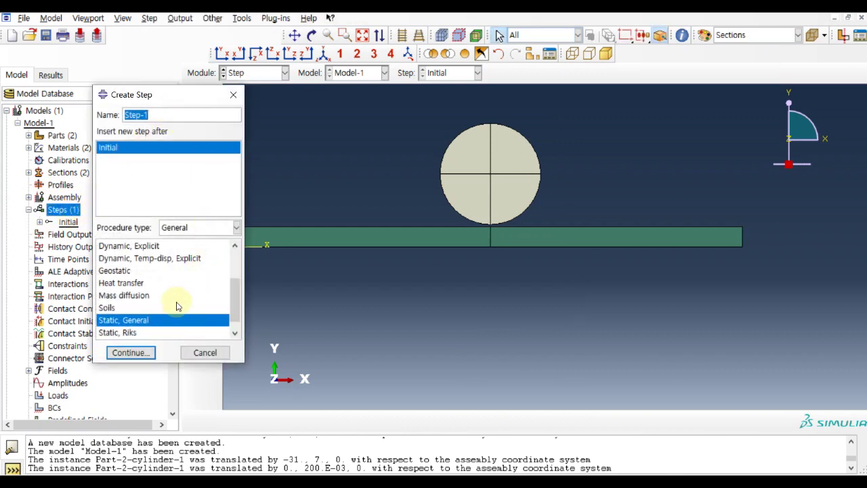
{"action": "left_click", "coordinate": [143, 354]}
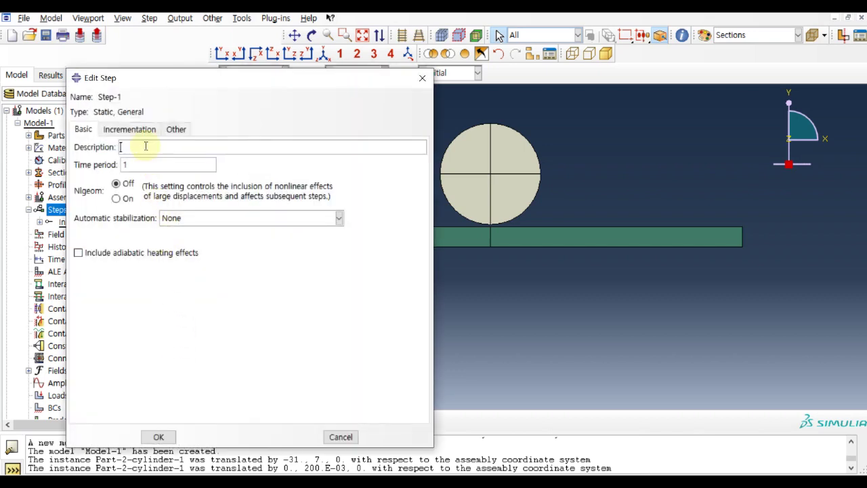
{"action": "left_click", "coordinate": [117, 198]}
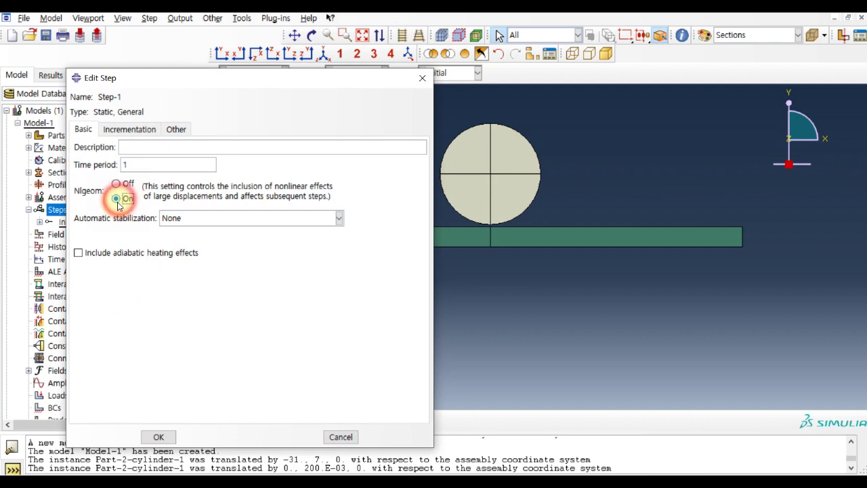
Step: Set Step-1's automatic incrementation to a maximum of 1000 increments, initial size 0.1 and minimum size 1E-010
{"action": "left_click", "coordinate": [129, 129]}
{"action": "left_click", "coordinate": [216, 161]}
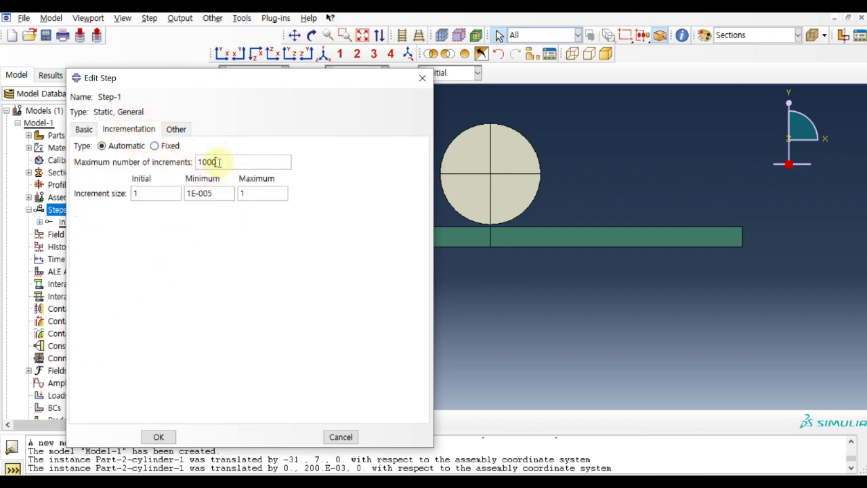
{"action": "double_click", "coordinate": [137, 195]}
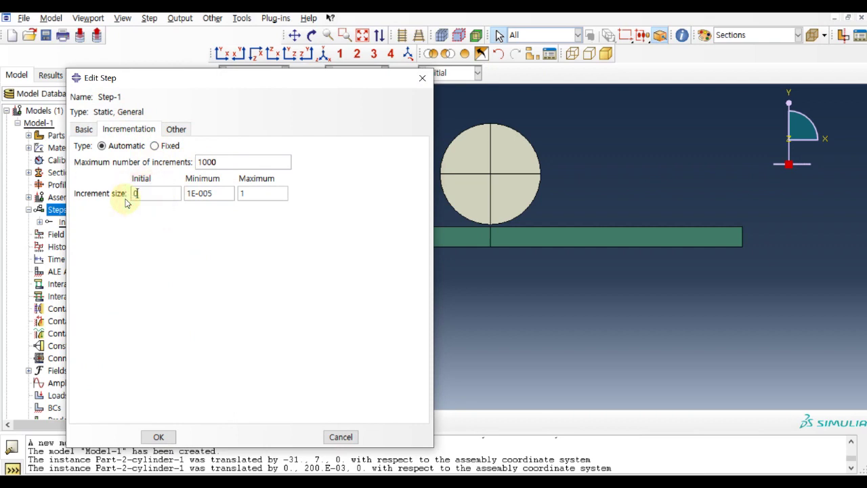
{"action": "left_click", "coordinate": [221, 193]}
{"action": "key", "text": "BackSpace"}
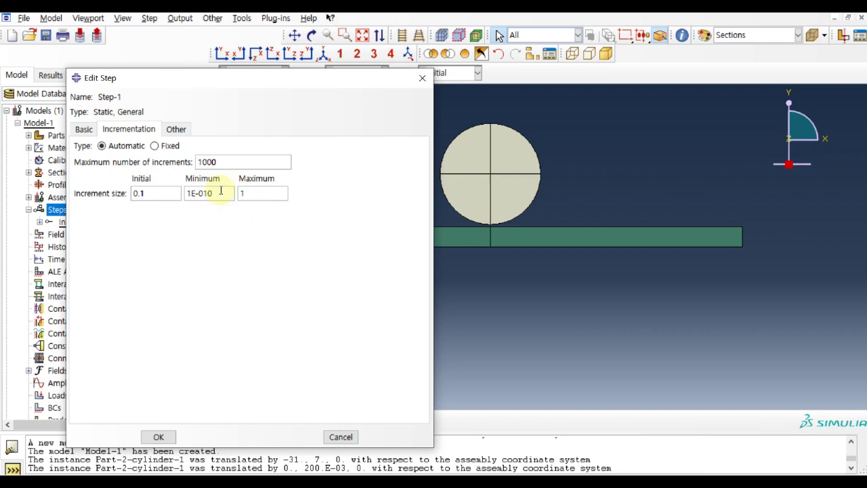
{"action": "left_click", "coordinate": [169, 437]}
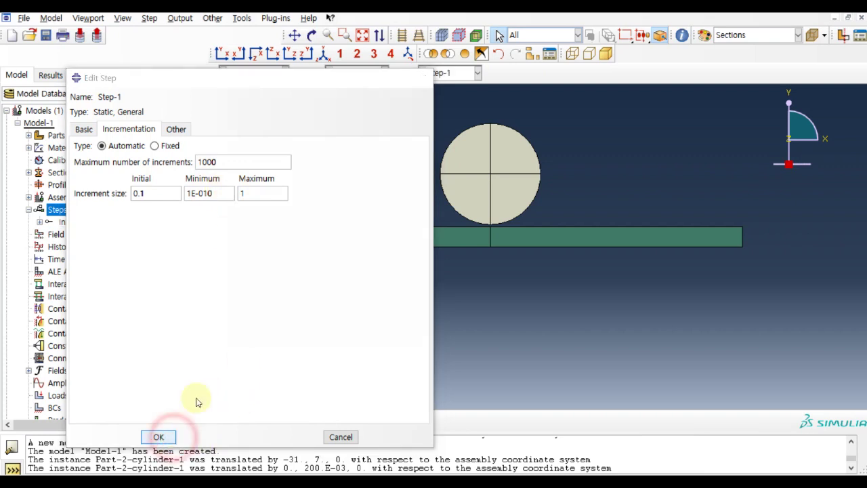
{"action": "scroll", "coordinate": [84, 265], "scroll_direction": "down", "scroll_amount": 2}
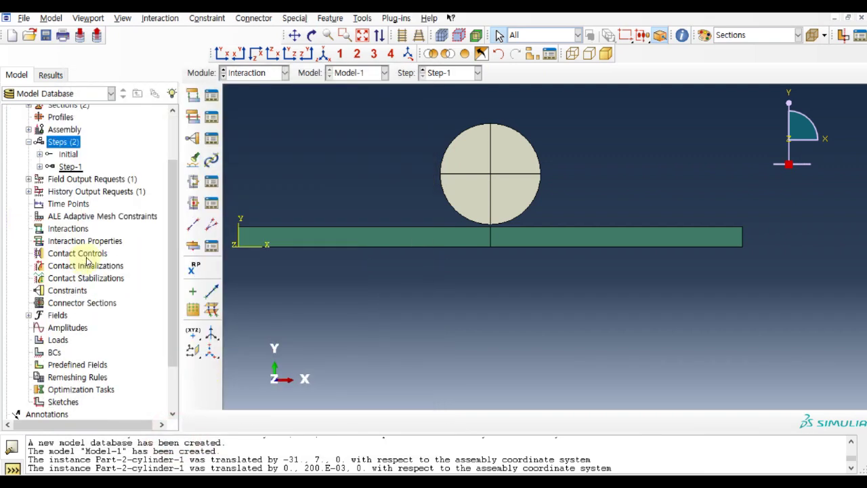
Step: Create a General contact (Standard) interaction in the Initial step
{"action": "double_click", "coordinate": [81, 230]}
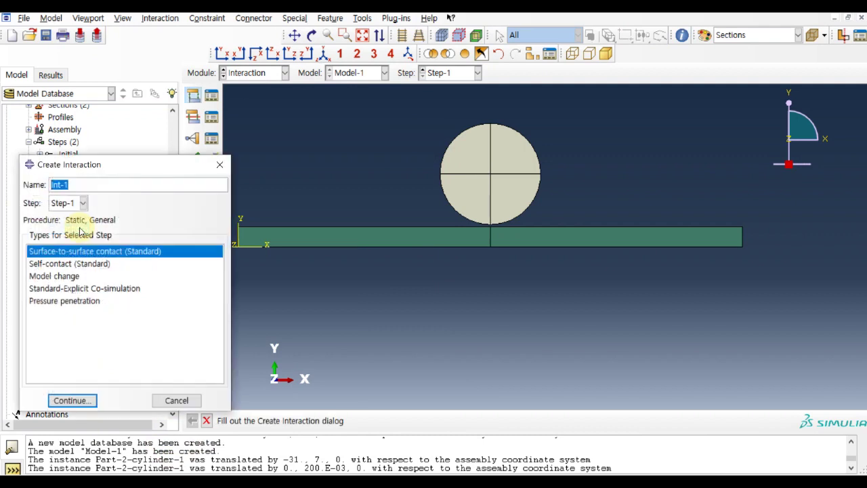
{"action": "left_click", "coordinate": [81, 203]}
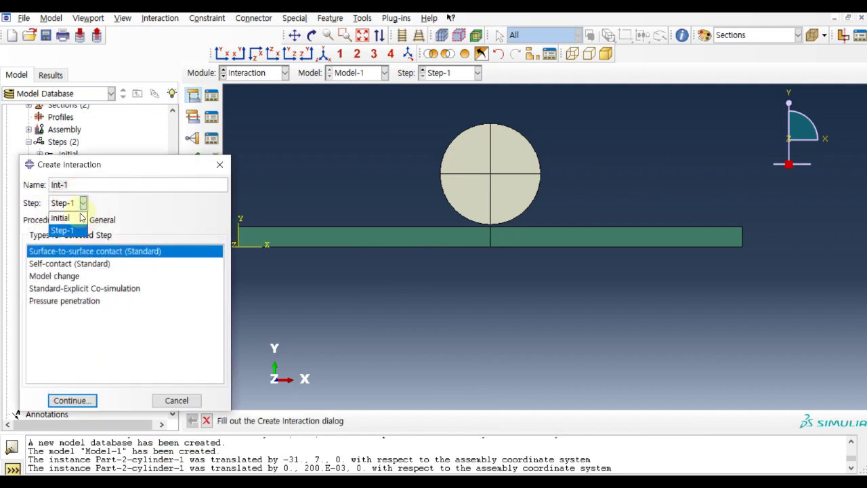
{"action": "left_click", "coordinate": [64, 216]}
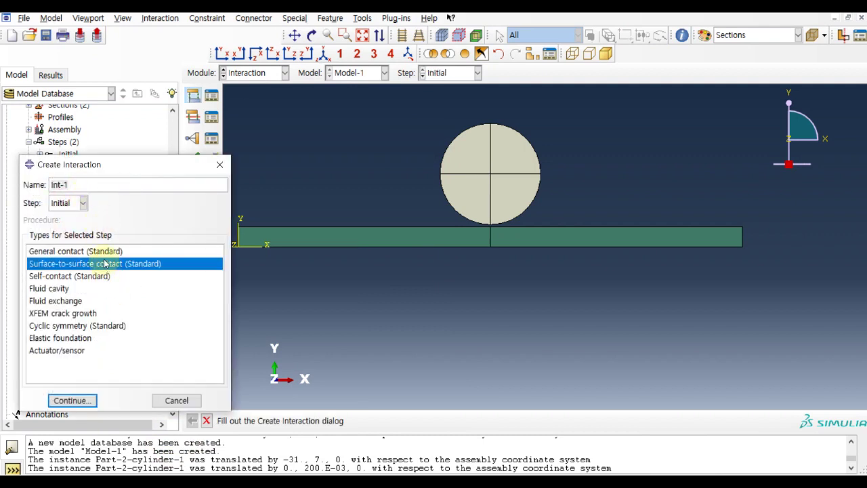
{"action": "left_click", "coordinate": [57, 252]}
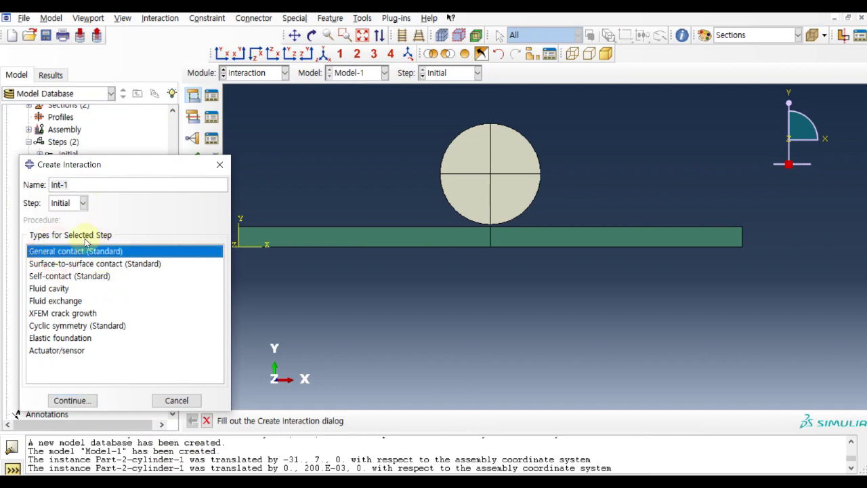
{"action": "left_click", "coordinate": [87, 401]}
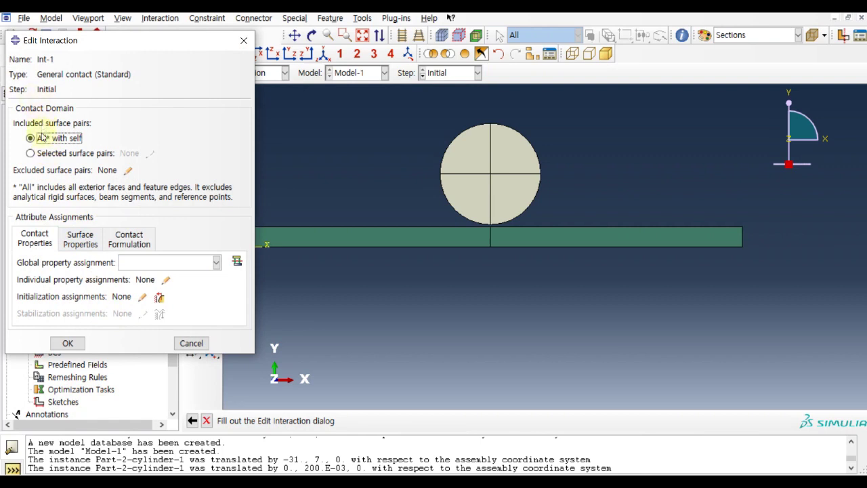
Step: Create a new interaction property of type Contact for the general contact's global property assignment
{"action": "left_click", "coordinate": [139, 262]}
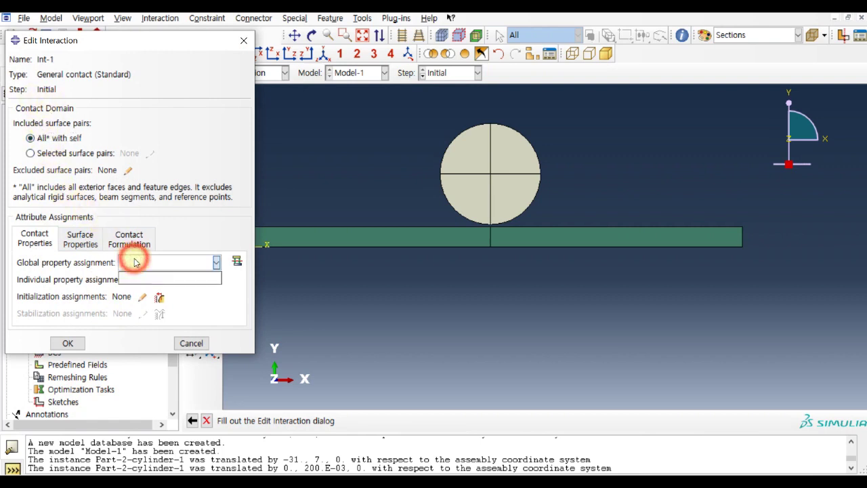
{"action": "left_click", "coordinate": [237, 262]}
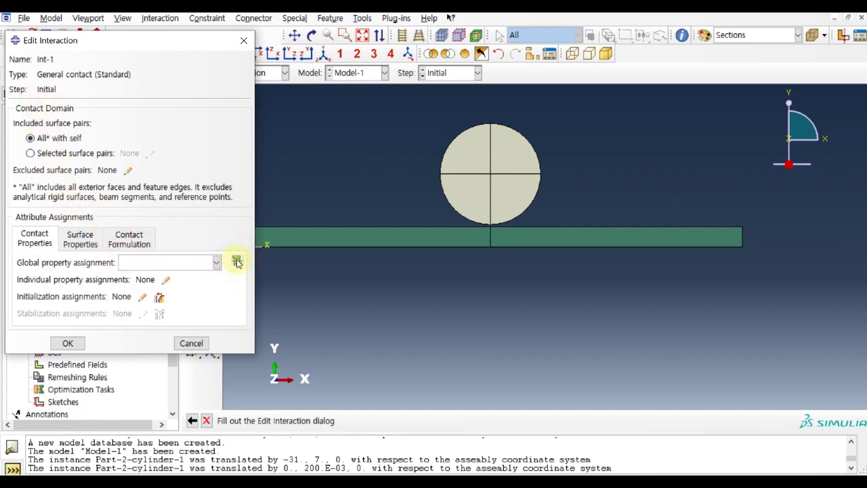
{"action": "left_click", "coordinate": [237, 262]}
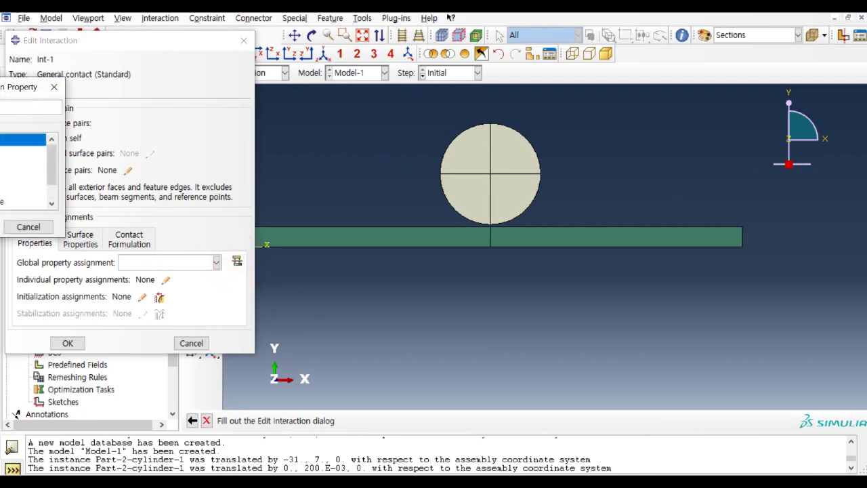
{"action": "left_click_drag", "start_coordinate": [3, 87], "coordinate": [306, 115]}
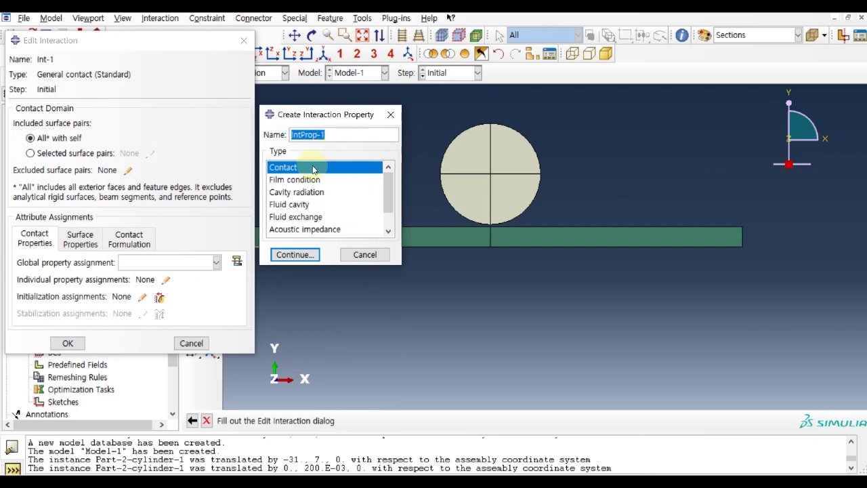
{"action": "left_click", "coordinate": [314, 259]}
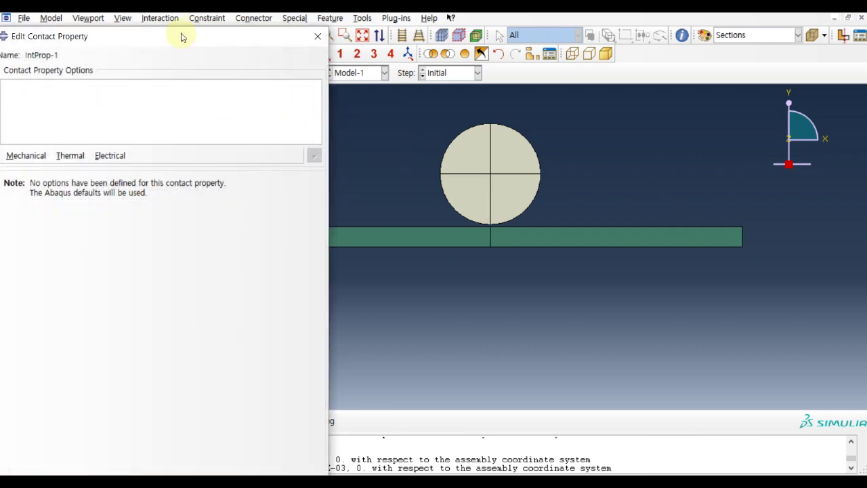
{"action": "left_click_drag", "start_coordinate": [177, 38], "coordinate": [187, 37]}
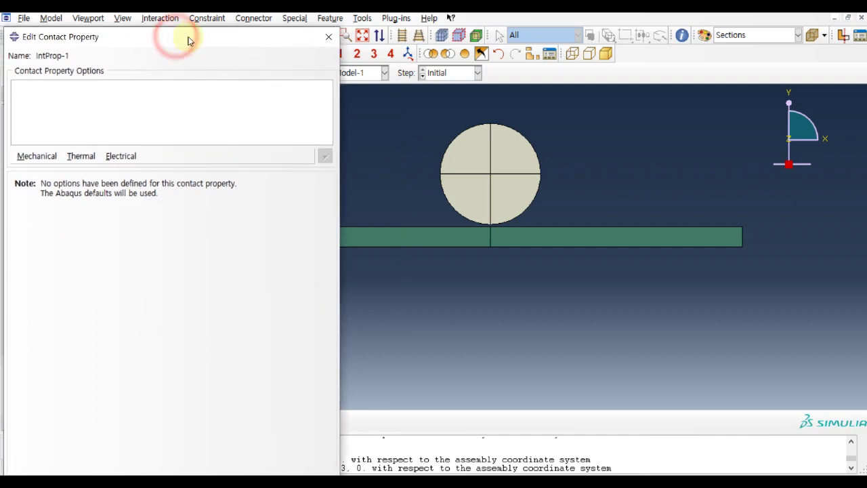
Step: Define the contact property with Frictionless tangential behavior and "Hard" Contact normal behavior, allowing separation after contact
{"action": "left_click", "coordinate": [41, 158]}
{"action": "left_click", "coordinate": [45, 171]}
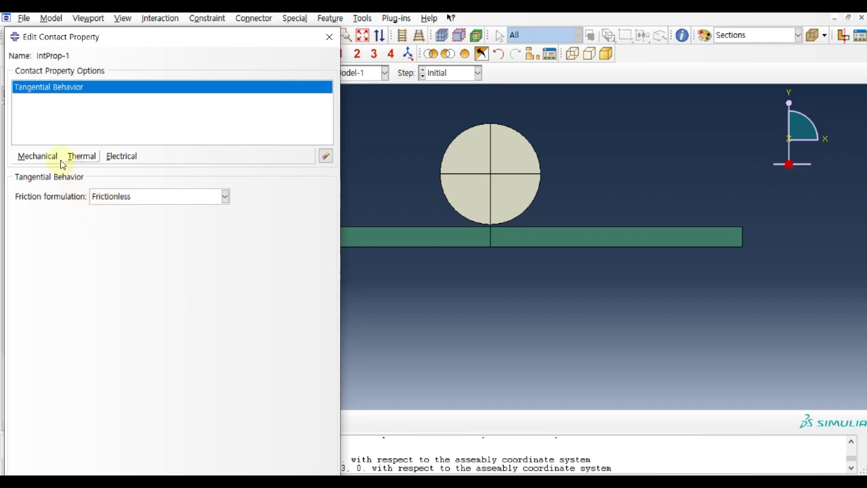
{"action": "left_click", "coordinate": [39, 156]}
{"action": "left_click", "coordinate": [56, 184]}
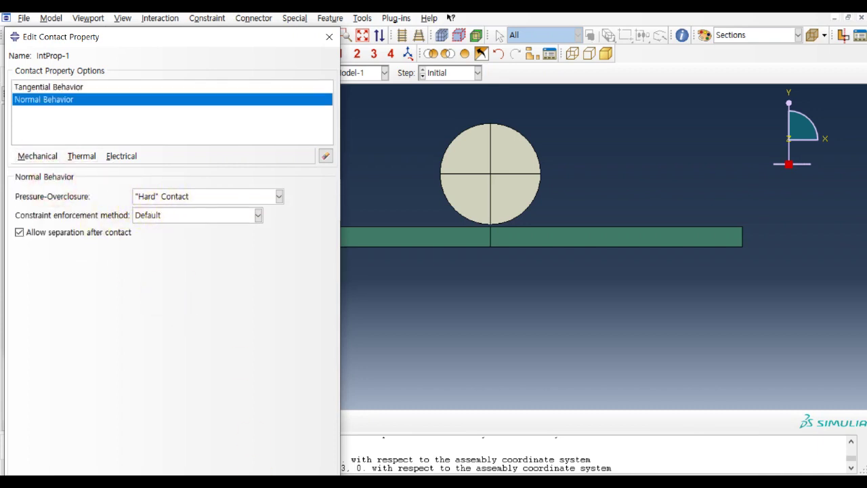
{"action": "left_click_drag", "start_coordinate": [204, 38], "coordinate": [207, 22]}
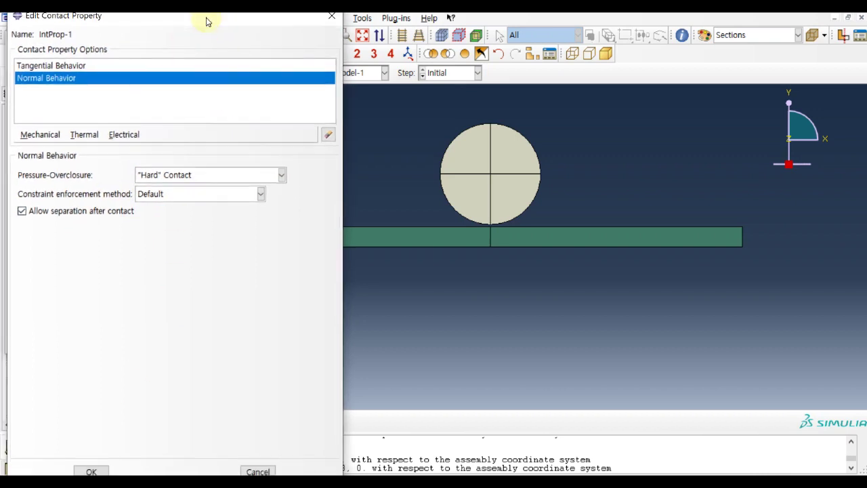
{"action": "left_click", "coordinate": [92, 471]}
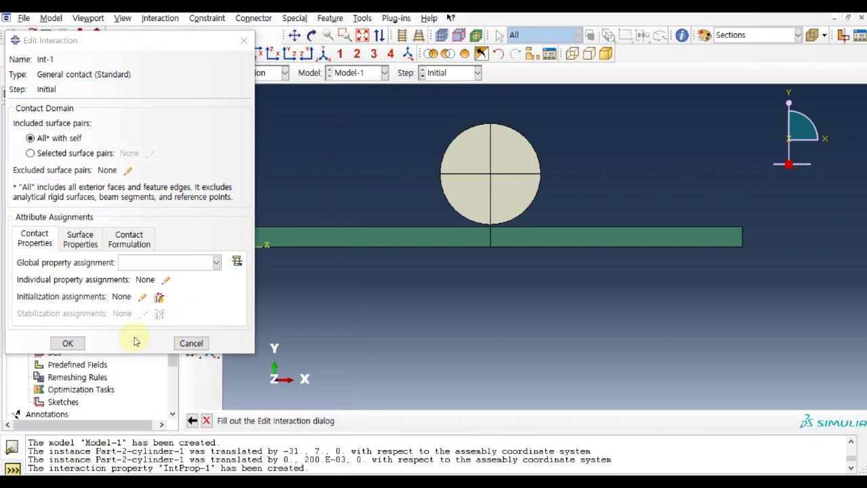
Step: Assign IntProp-1 as the global contact property and complete the interaction with All* with self as the contact domain
{"action": "left_click", "coordinate": [155, 262]}
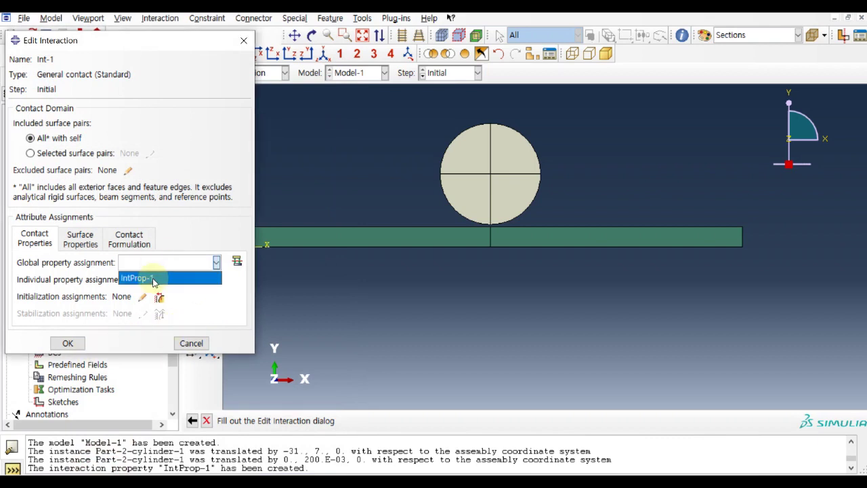
{"action": "left_click", "coordinate": [145, 277]}
{"action": "left_click", "coordinate": [83, 348]}
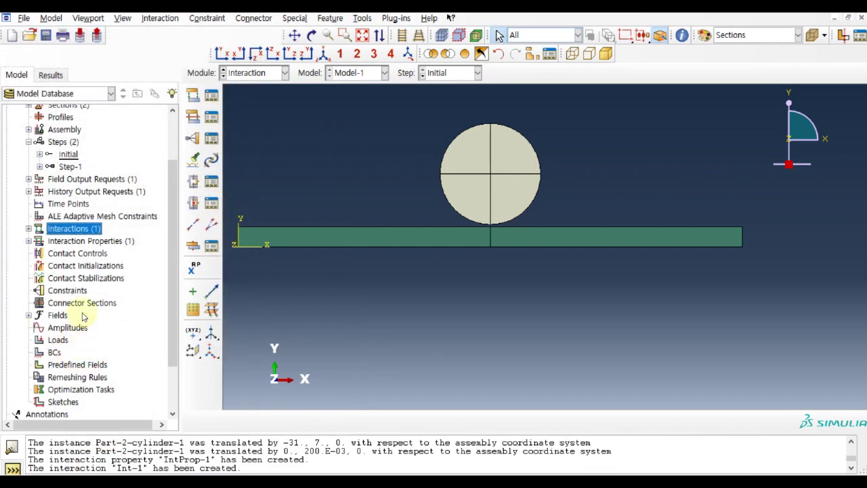
{"action": "left_click", "coordinate": [29, 242]}
{"action": "left_click", "coordinate": [28, 229]}
{"action": "left_click", "coordinate": [29, 229]}
{"action": "left_click", "coordinate": [28, 241]}
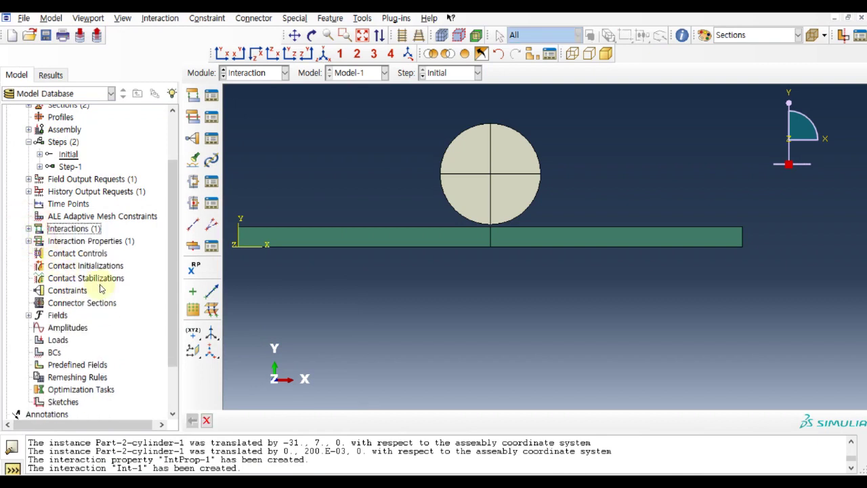
Step: Start a Displacement/Rotation boundary condition named BC-1-fixed in the Initial step
{"action": "left_click_drag", "start_coordinate": [172, 277], "coordinate": [177, 329]}
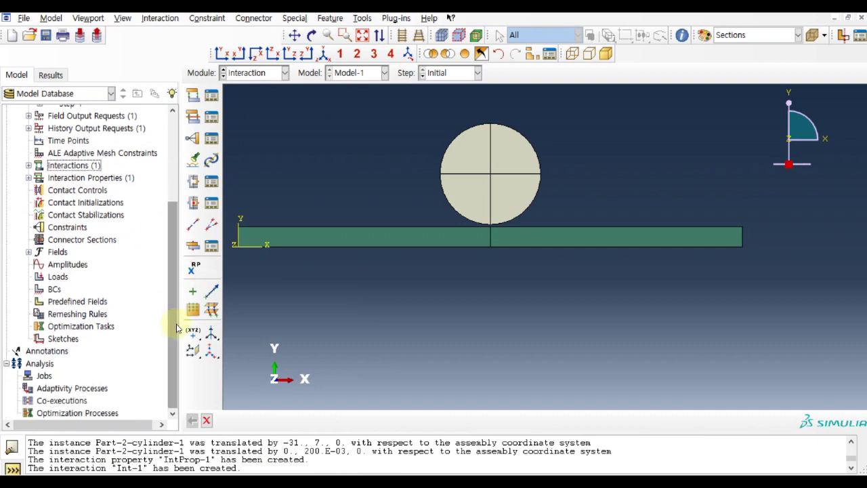
{"action": "double_click", "coordinate": [53, 289]}
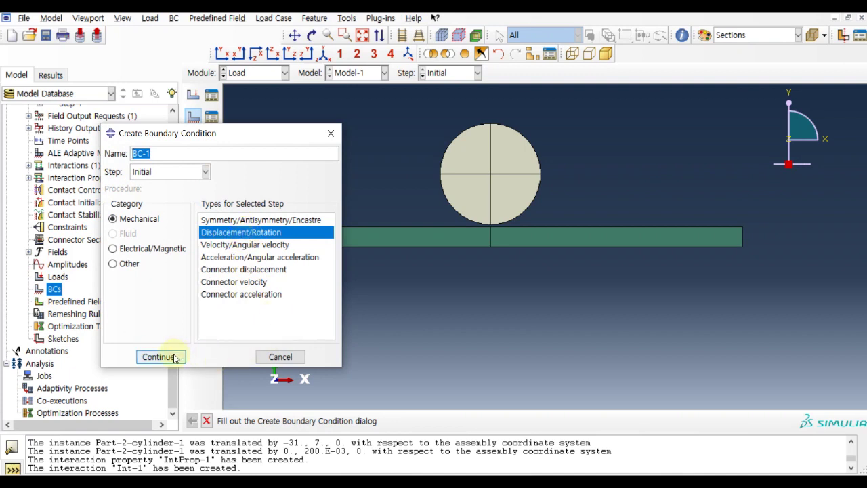
{"action": "left_click", "coordinate": [190, 154]}
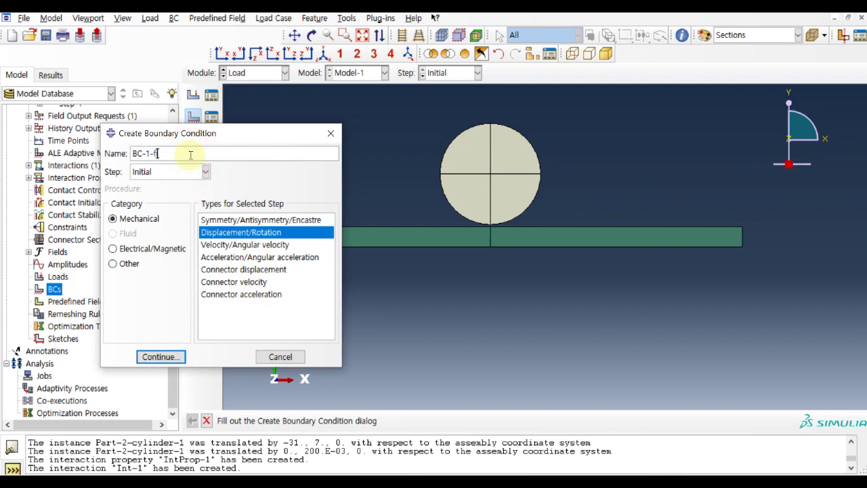
{"action": "left_click", "coordinate": [169, 357]}
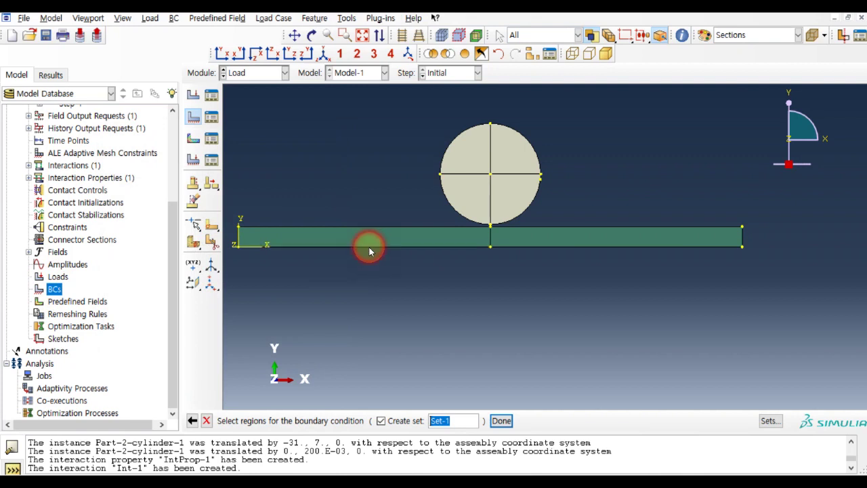
Step: Apply the fixed condition to both bottom edges of the plate, constraining U1, U2 and UR3
{"action": "left_click", "coordinate": [369, 248]}
{"action": "left_click", "coordinate": [553, 251], "text": "shift"}
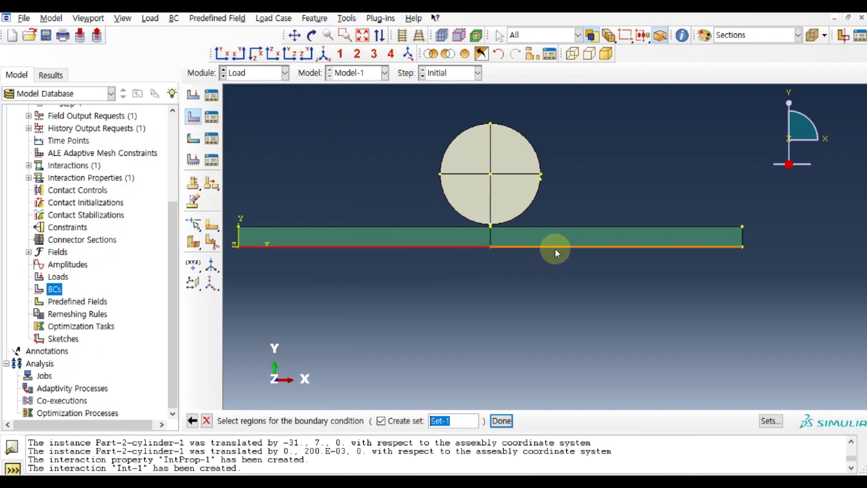
{"action": "left_click", "coordinate": [502, 421]}
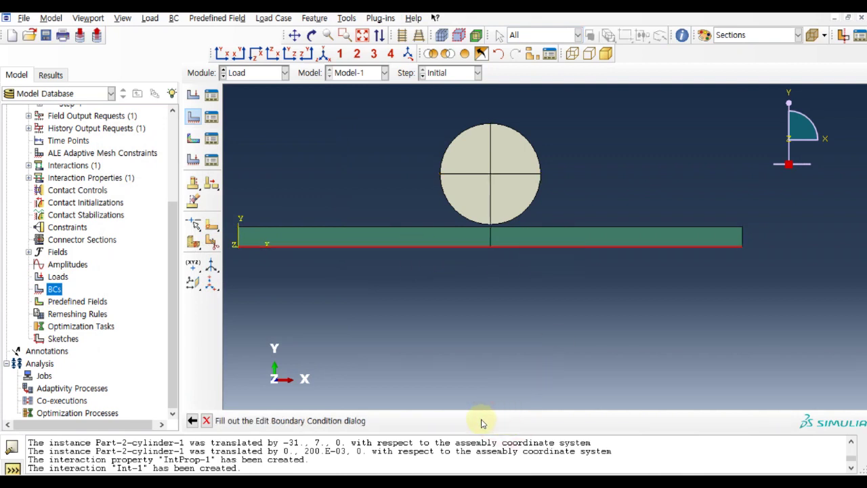
{"action": "left_click", "coordinate": [143, 248]}
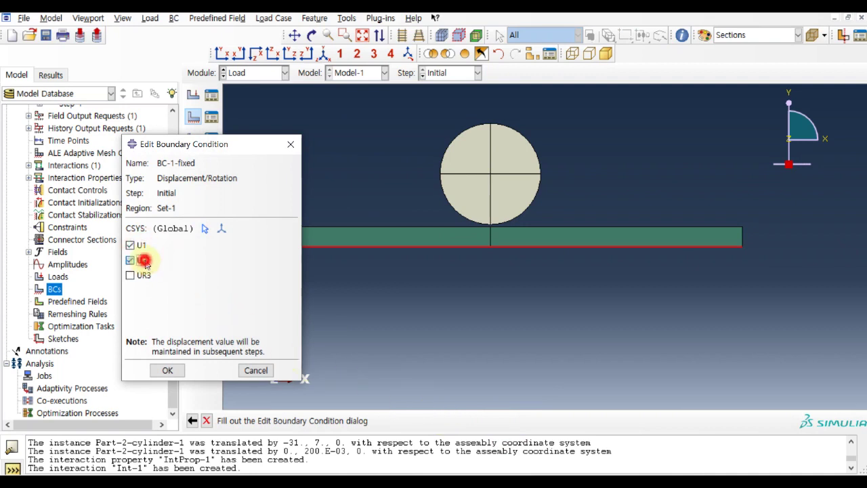
{"action": "left_click", "coordinate": [142, 260]}
{"action": "left_click", "coordinate": [143, 275]}
{"action": "left_click", "coordinate": [168, 370]}
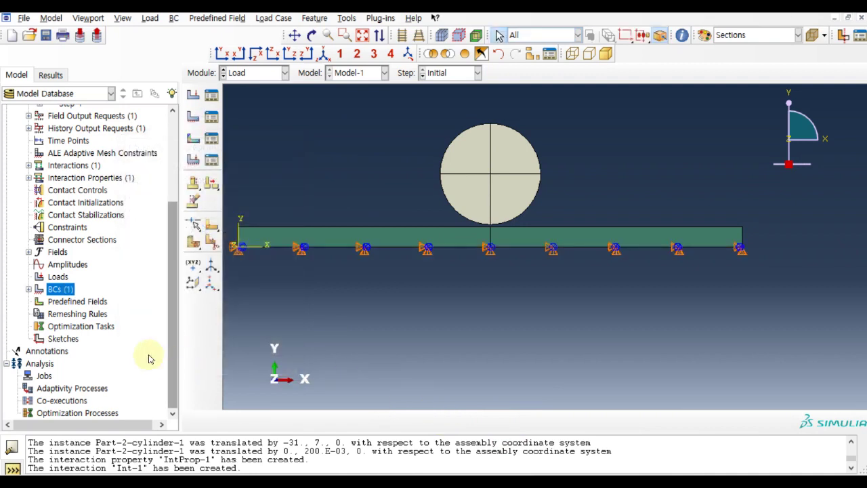
Step: Create a reference point at the center of the cylinder
{"action": "left_click", "coordinate": [345, 19]}
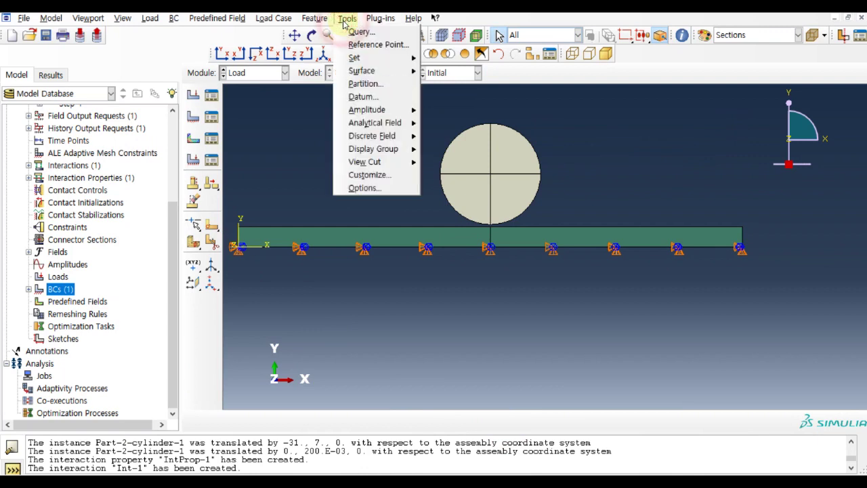
{"action": "left_click", "coordinate": [359, 42]}
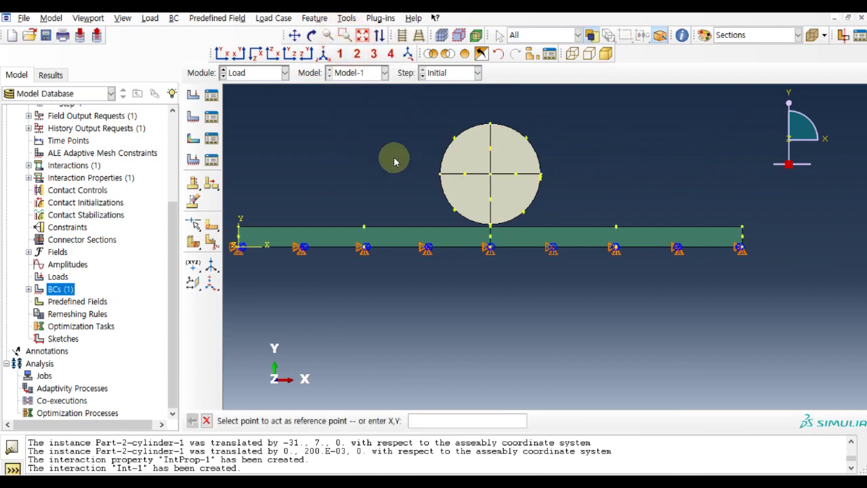
{"action": "left_click", "coordinate": [491, 175]}
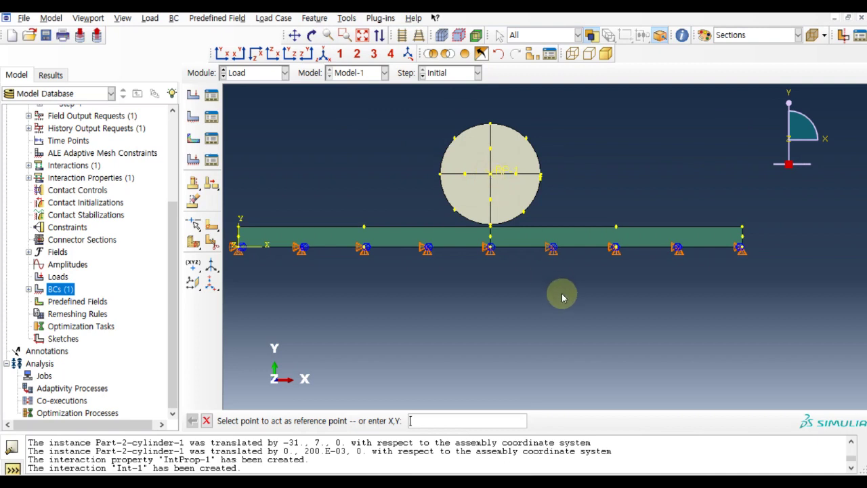
{"action": "key", "text": "Escape"}
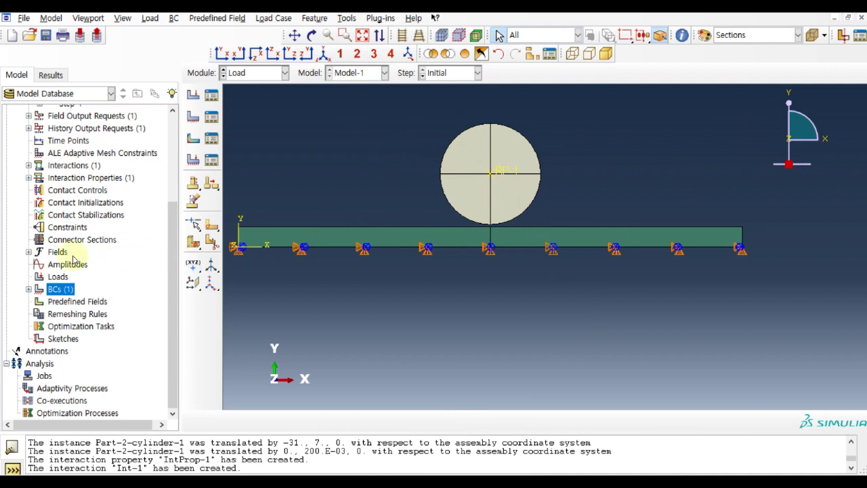
Step: Create a Symmetry/Antisymmetry/Encastre boundary condition named BC-2-sym in the Initial step, applying XSYMM to the cylinder's center reference point
{"action": "double_click", "coordinate": [54, 291]}
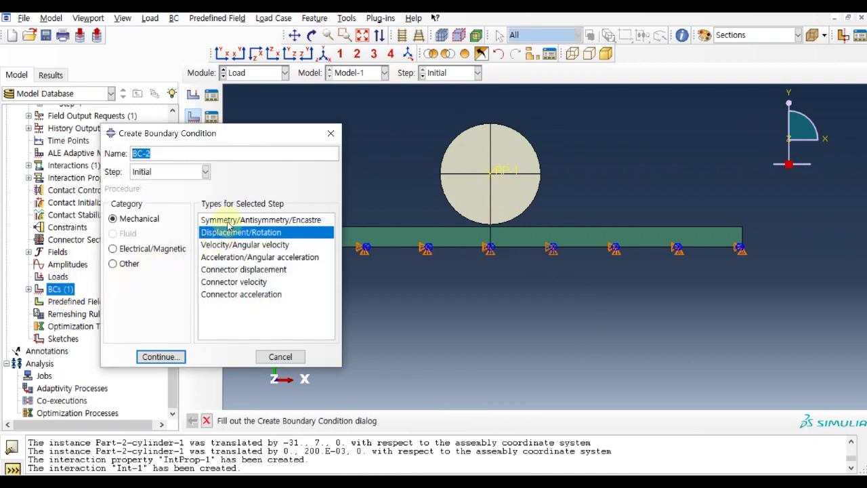
{"action": "left_click", "coordinate": [227, 221]}
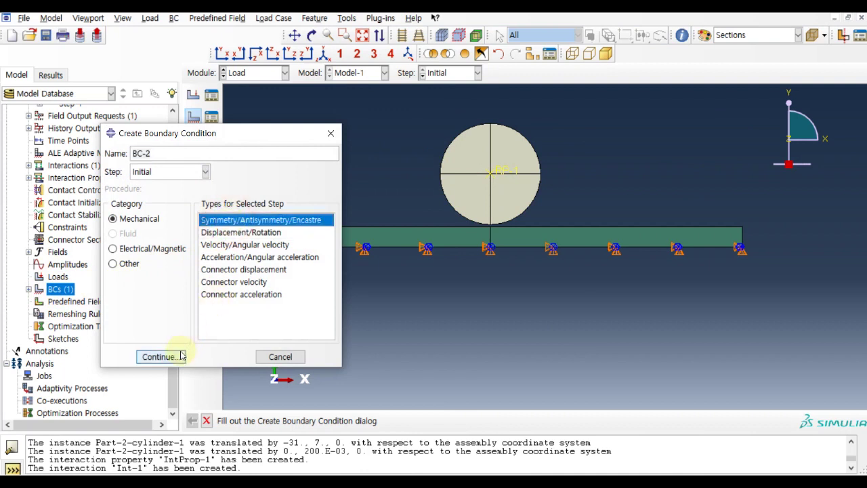
{"action": "left_click", "coordinate": [170, 154]}
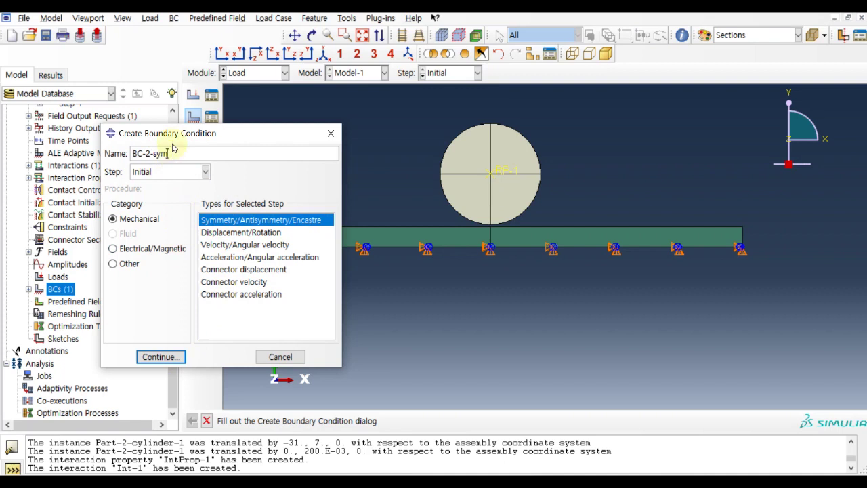
{"action": "left_click", "coordinate": [174, 357]}
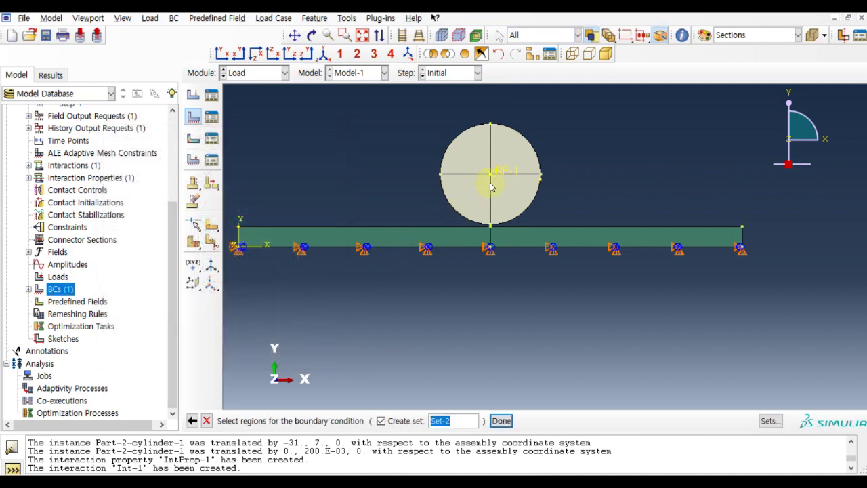
{"action": "left_click", "coordinate": [492, 178]}
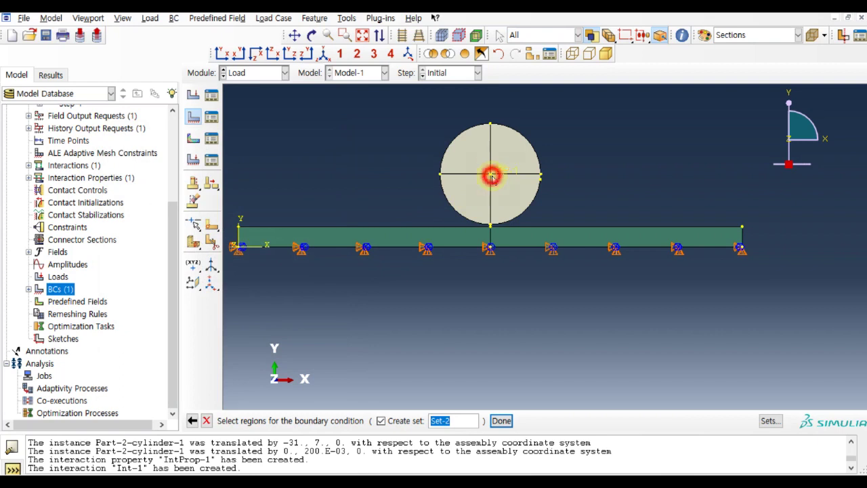
{"action": "left_click", "coordinate": [502, 421]}
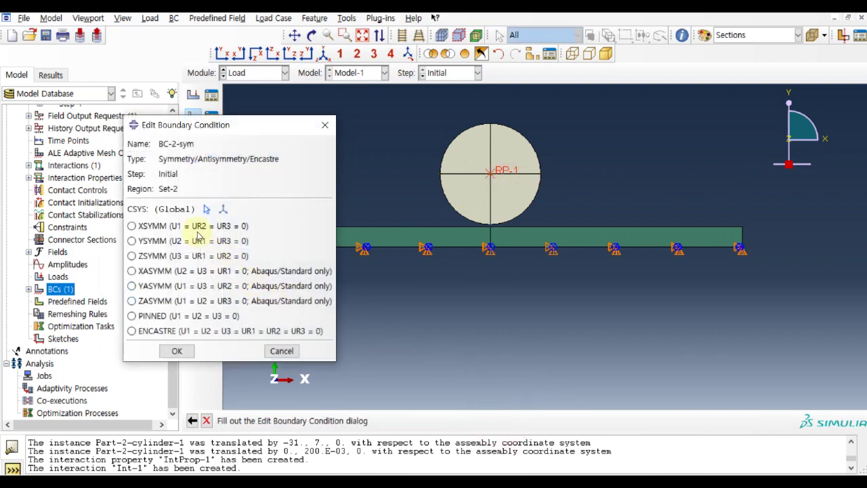
{"action": "left_click", "coordinate": [194, 229]}
{"action": "left_click", "coordinate": [171, 351]}
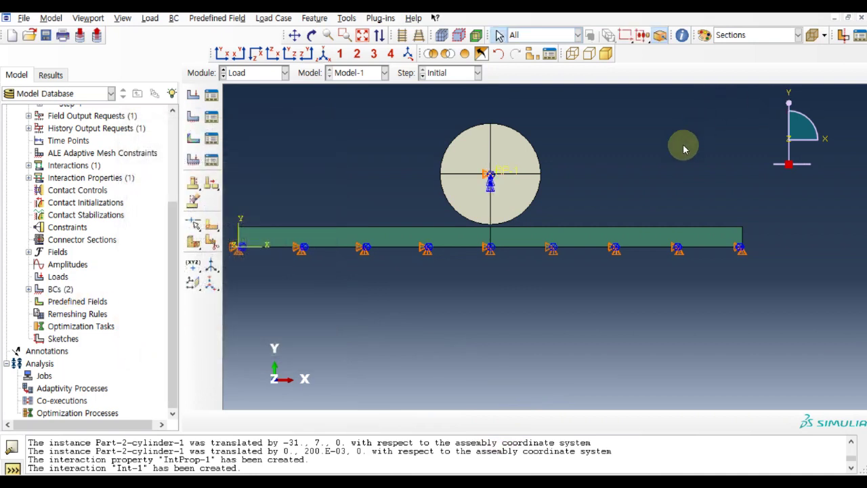
Step: Start a Displacement/Rotation boundary condition named BC-3-disp in Step-1
{"action": "left_click", "coordinate": [29, 289]}
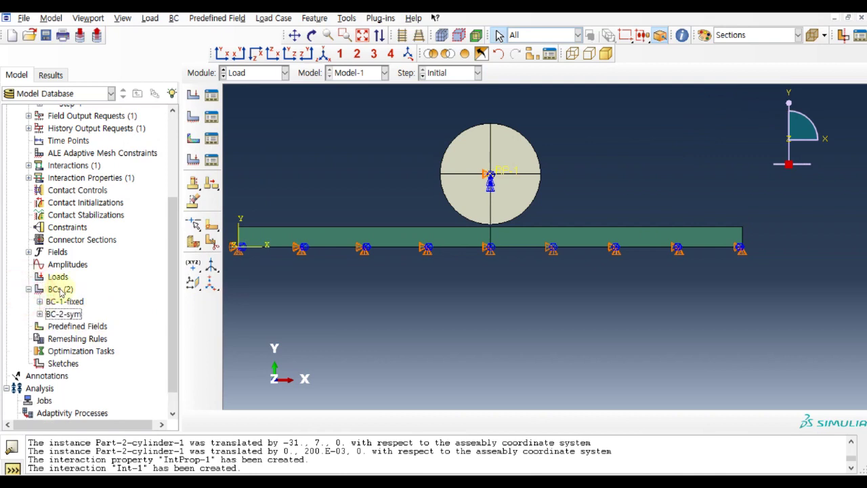
{"action": "right_click", "coordinate": [61, 290]}
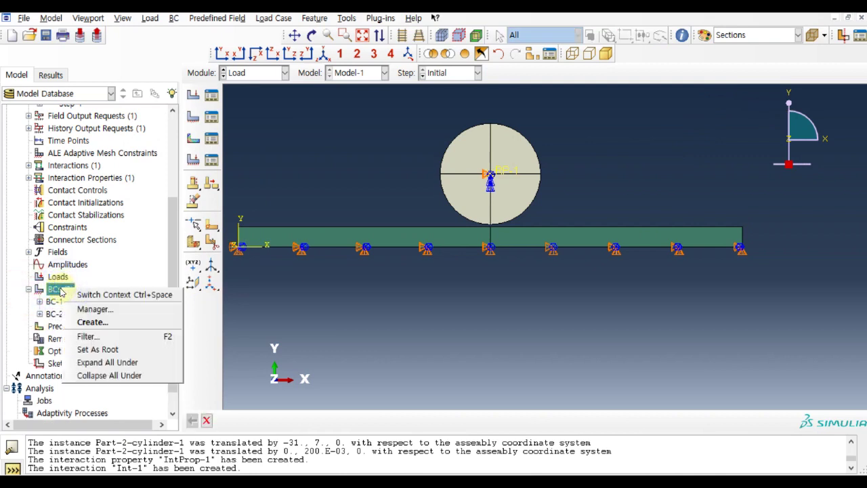
{"action": "left_click", "coordinate": [93, 322]}
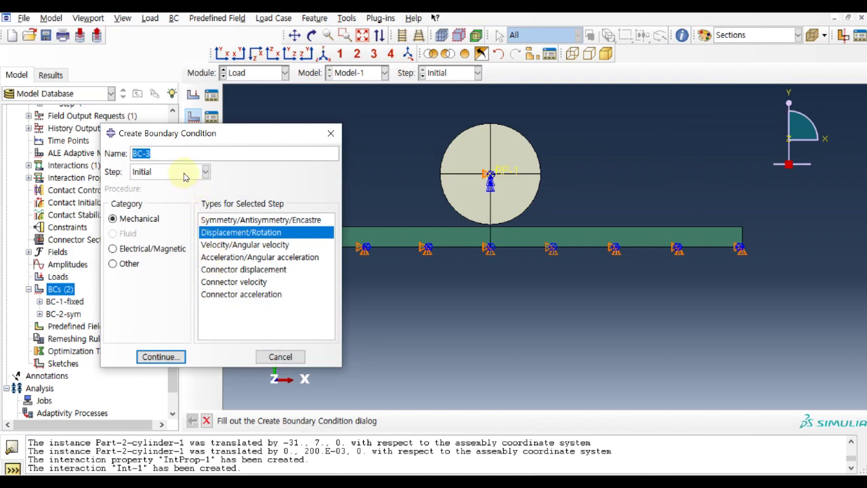
{"action": "left_click", "coordinate": [170, 150]}
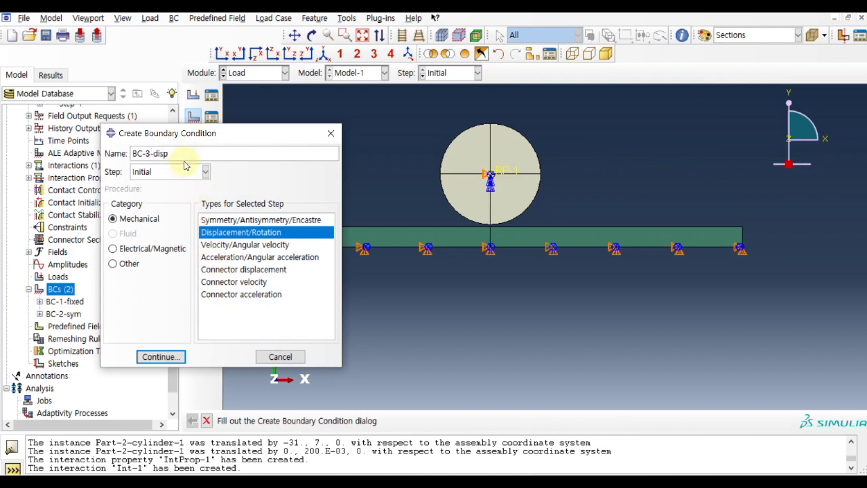
{"action": "left_click", "coordinate": [191, 173]}
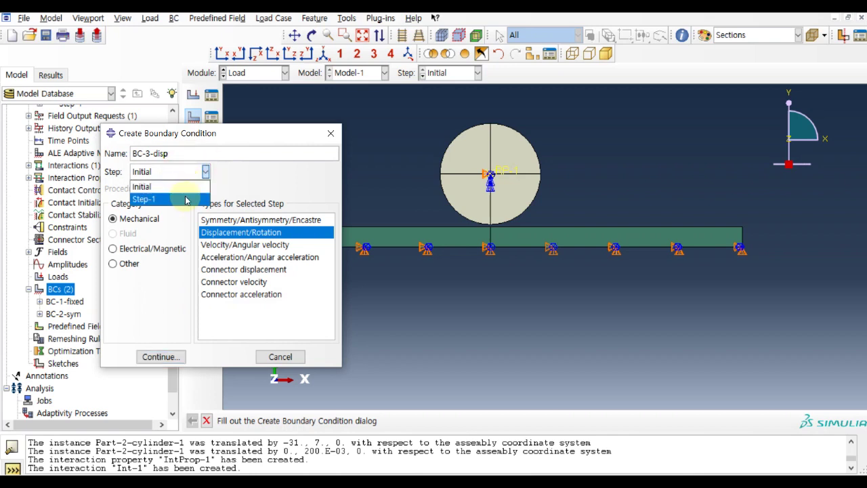
{"action": "left_click", "coordinate": [187, 200]}
{"action": "left_click", "coordinate": [178, 357]}
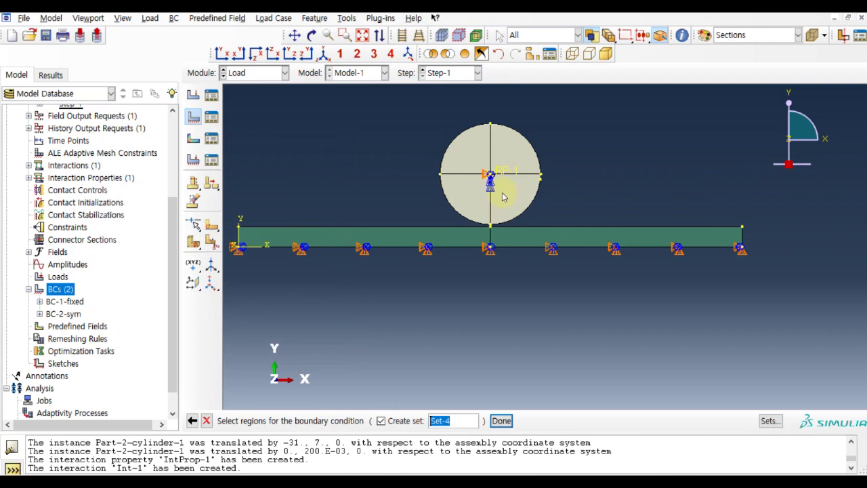
Step: Apply the displacement condition to the cylinder's reference point with U2 set to -0.4
{"action": "left_click", "coordinate": [491, 176]}
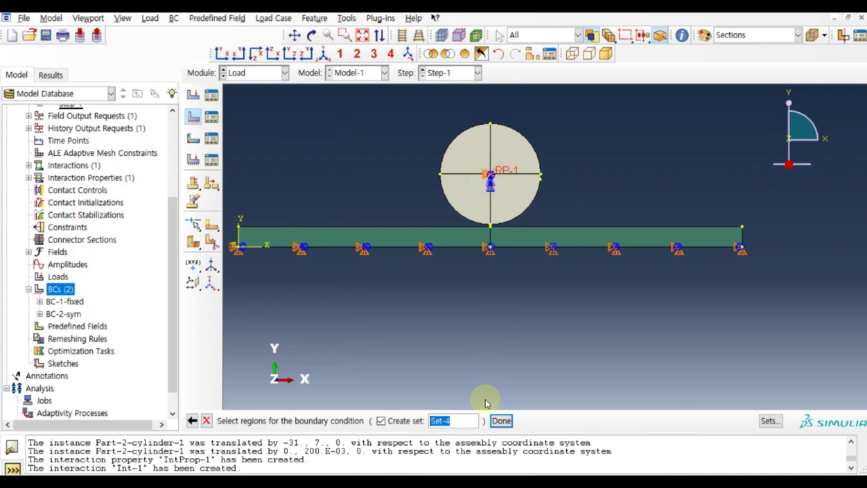
{"action": "left_click", "coordinate": [501, 421]}
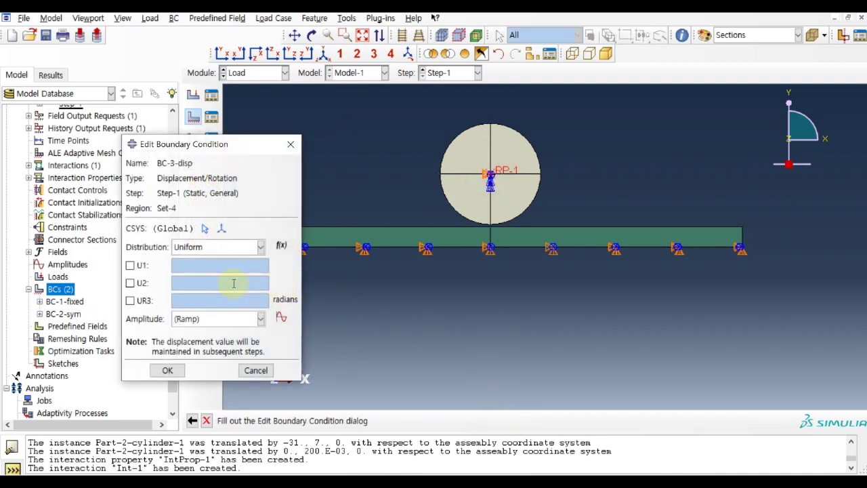
{"action": "left_click", "coordinate": [143, 284]}
{"action": "double_click", "coordinate": [177, 284]}
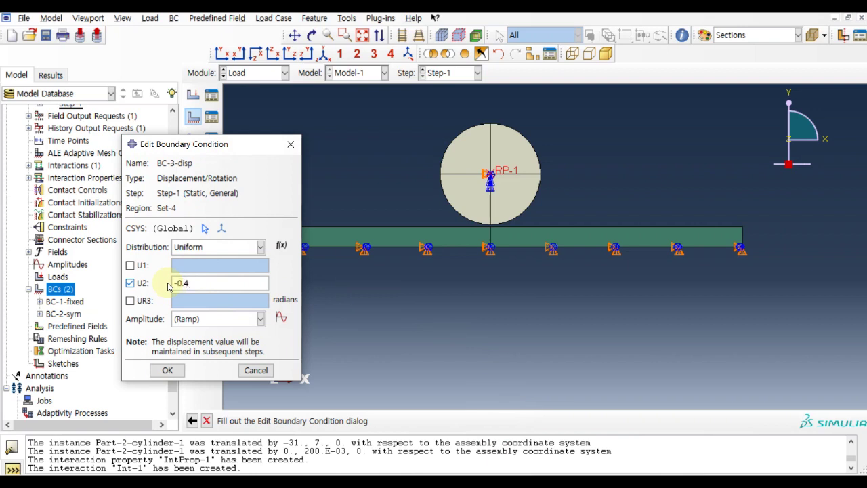
{"action": "left_click", "coordinate": [168, 371]}
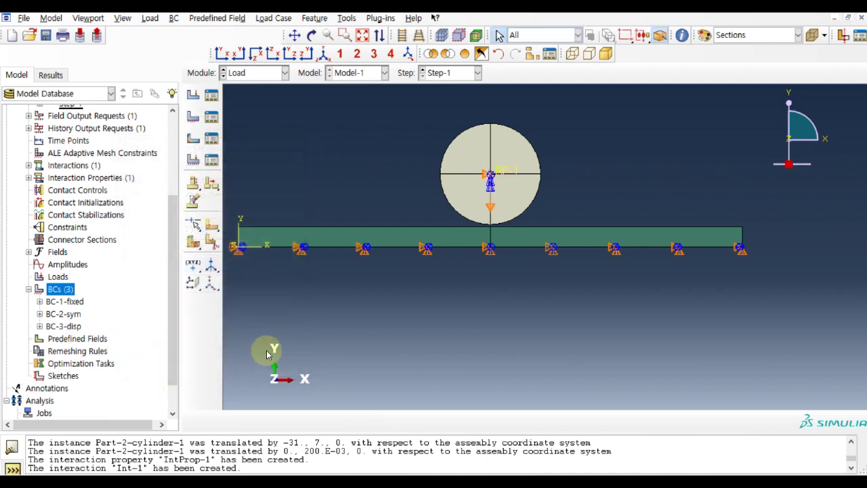
Step: Switch to the Mesh module, display Part-2-cylinder as the meshing object and open its global seed settings
{"action": "left_click_drag", "start_coordinate": [174, 294], "coordinate": [176, 218]}
{"action": "left_click", "coordinate": [260, 72]}
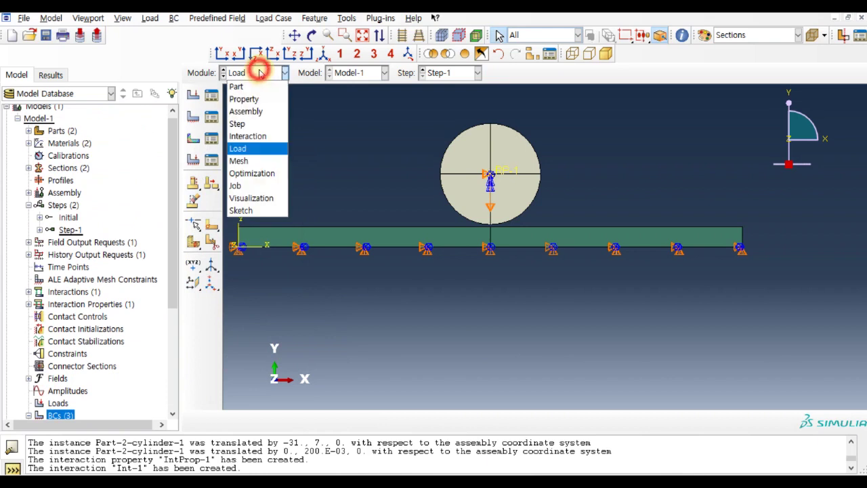
{"action": "left_click", "coordinate": [254, 163]}
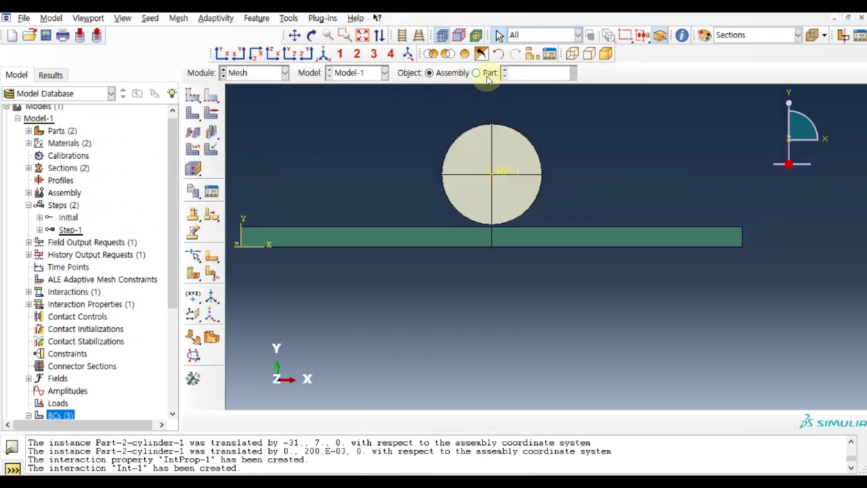
{"action": "left_click", "coordinate": [476, 72]}
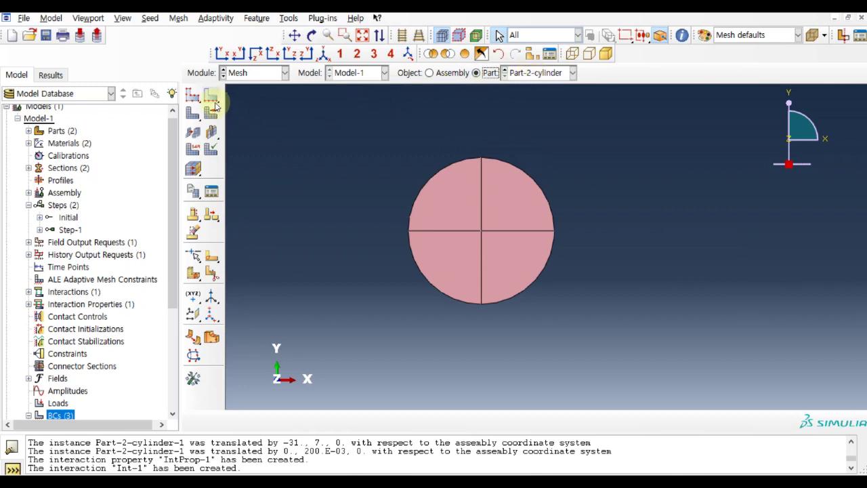
{"action": "left_click", "coordinate": [193, 95]}
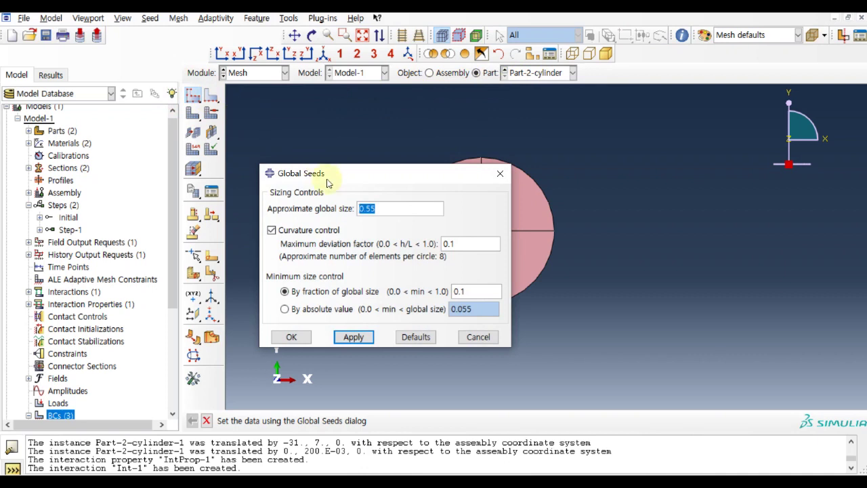
Step: Try approximate global seed sizes of 0.55 and 1 on the cylinder
{"action": "left_click", "coordinate": [369, 336]}
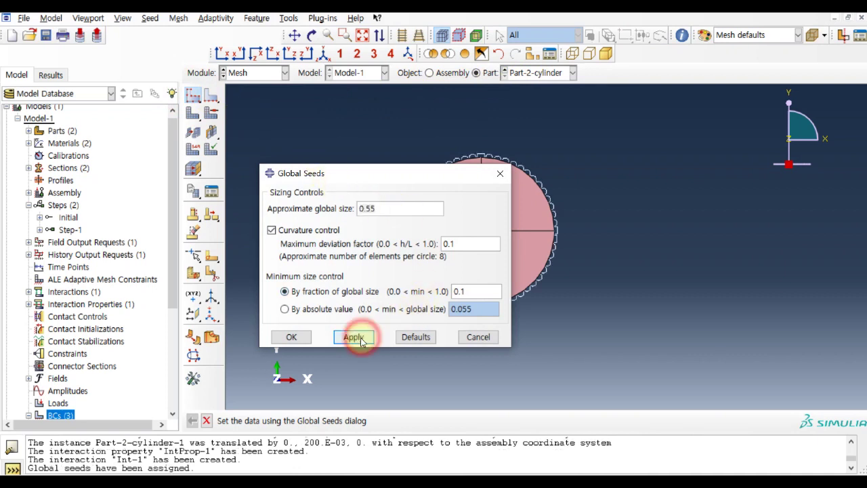
{"action": "left_click_drag", "start_coordinate": [418, 182], "coordinate": [257, 166]}
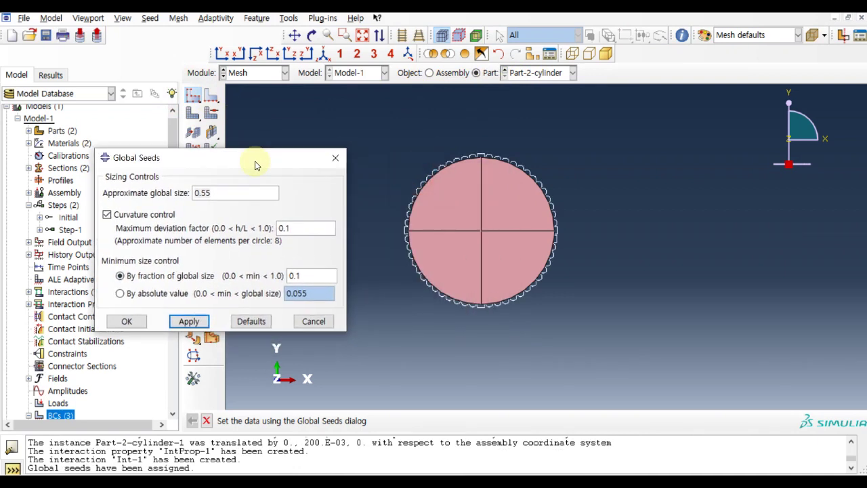
{"action": "left_click_drag", "start_coordinate": [227, 193], "coordinate": [174, 196]}
{"action": "type", "text": "1"}
{"action": "left_click", "coordinate": [198, 324]}
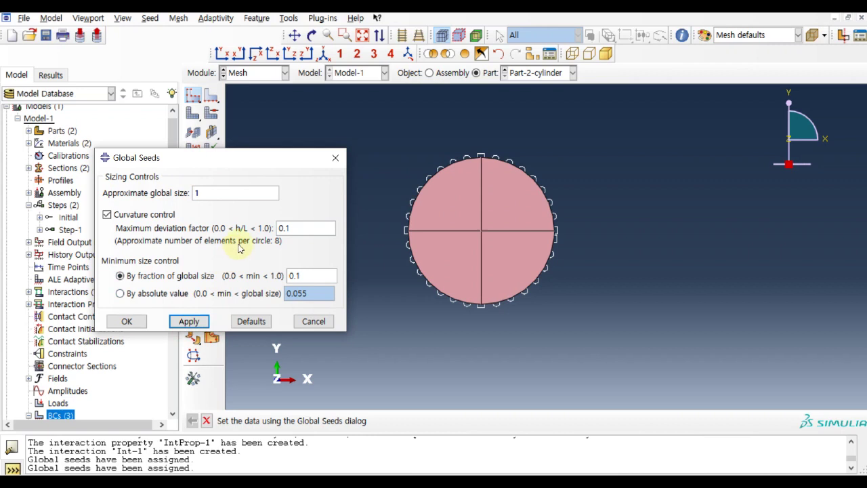
Step: Seed the cylinder with an approximate global size of 0.5
{"action": "left_click_drag", "start_coordinate": [218, 192], "coordinate": [191, 195]}
{"action": "left_click", "coordinate": [194, 322]}
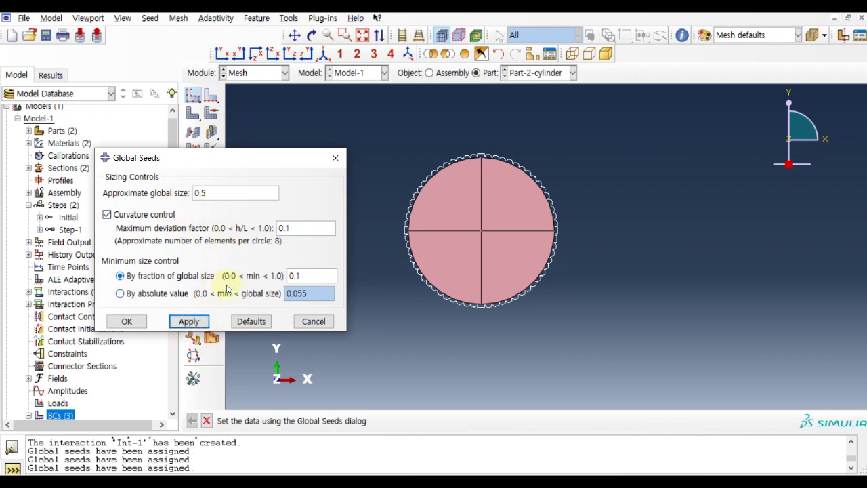
{"action": "left_click", "coordinate": [126, 324]}
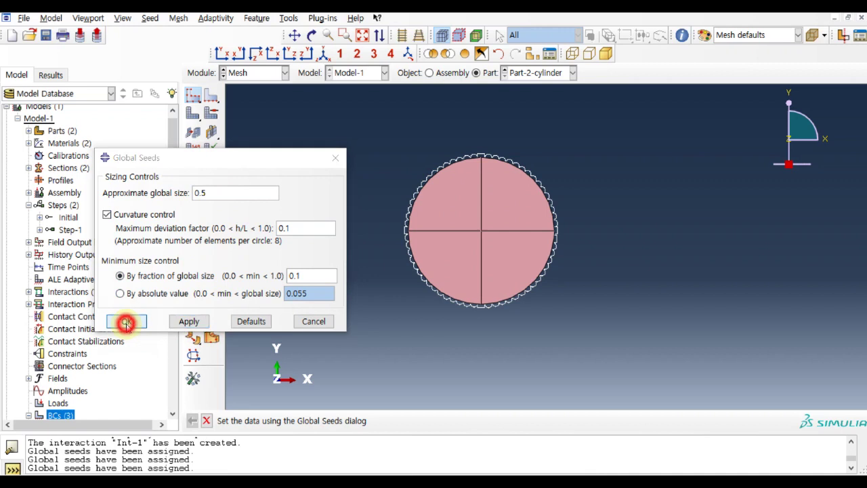
Step: Assign local seeds by size without bias to the cylinder's two upper arcs and four inner edges, coarser than the global seeds
{"action": "left_click", "coordinate": [442, 175]}
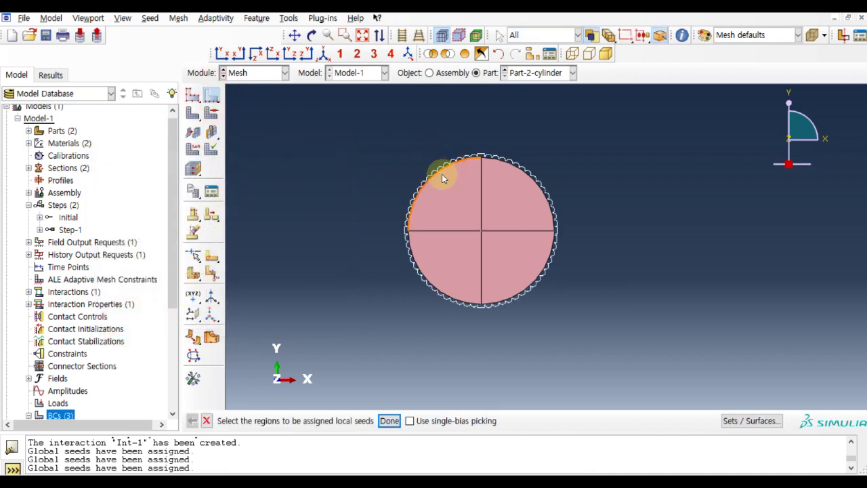
{"action": "left_click", "coordinate": [536, 183]}
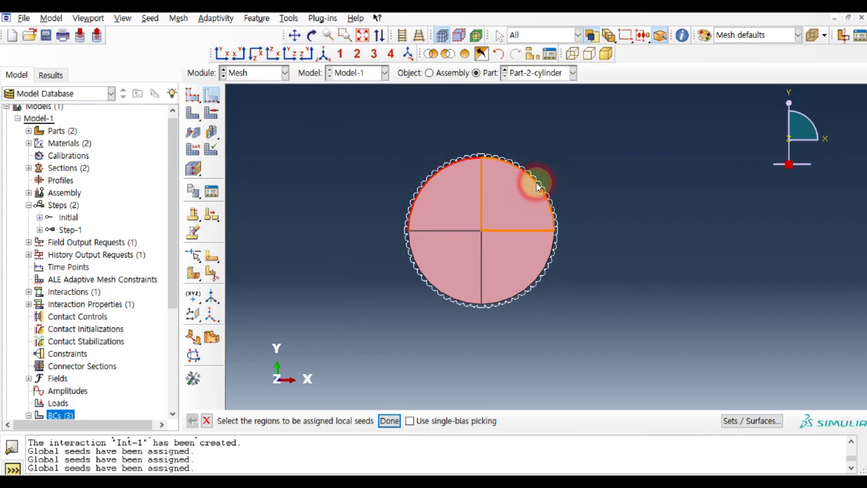
{"action": "left_click", "coordinate": [483, 214]}
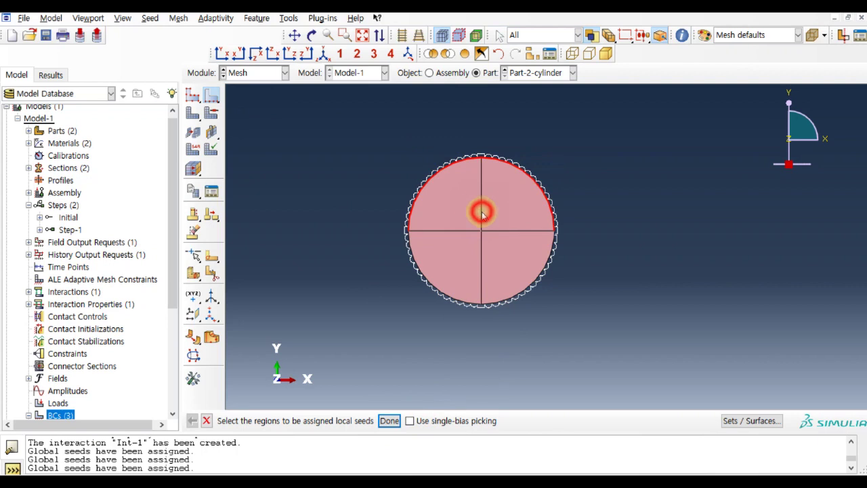
{"action": "left_click", "coordinate": [482, 246]}
{"action": "left_click", "coordinate": [463, 232]}
{"action": "left_click", "coordinate": [492, 235]}
{"action": "left_click", "coordinate": [389, 421]}
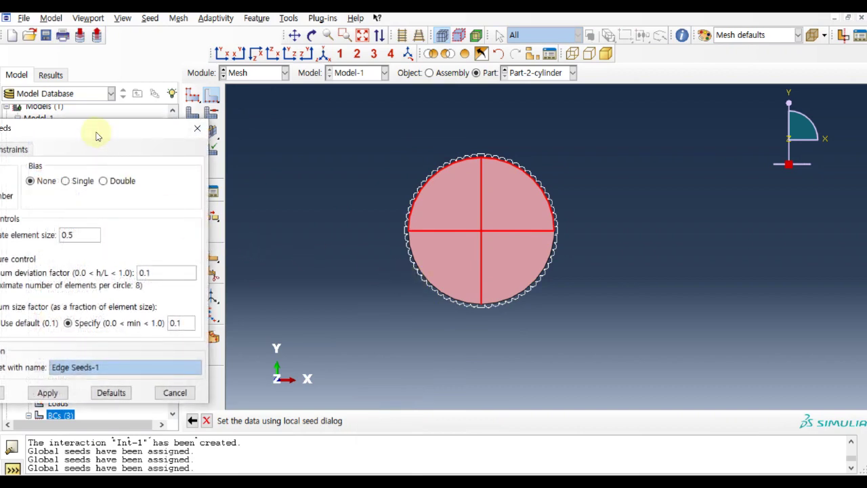
{"action": "left_click_drag", "start_coordinate": [97, 132], "coordinate": [204, 127]}
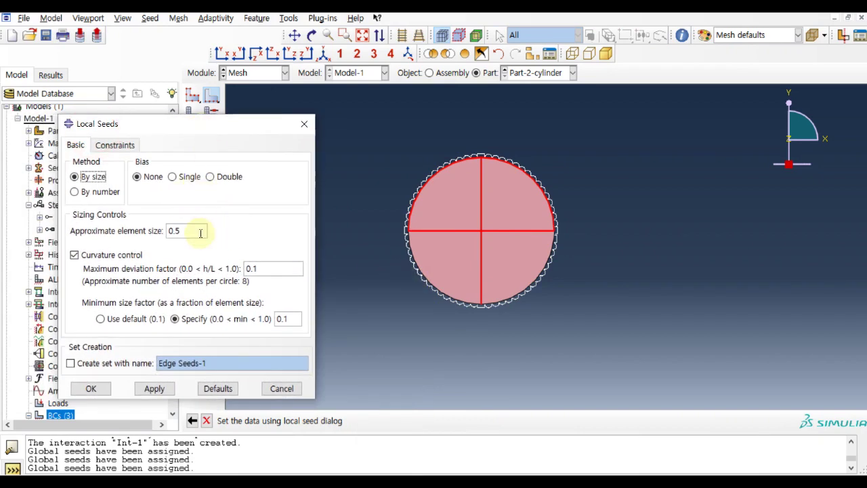
{"action": "left_click_drag", "start_coordinate": [197, 232], "coordinate": [165, 234]}
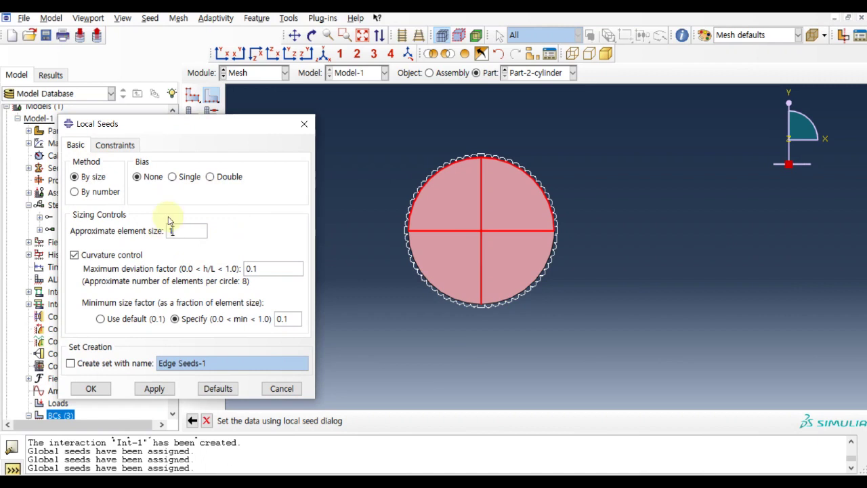
{"action": "left_click", "coordinate": [146, 392]}
{"action": "left_click", "coordinate": [89, 389]}
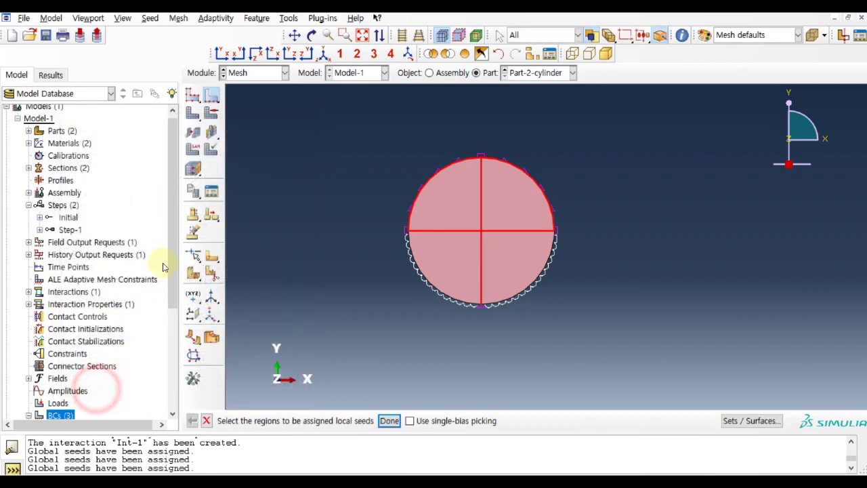
Step: Assign linear plane strain quadrilateral elements without reduced integration (CPE4) to the whole cylinder and mesh the part
{"action": "left_click", "coordinate": [193, 149]}
{"action": "left_click_drag", "start_coordinate": [364, 128], "coordinate": [635, 292]}
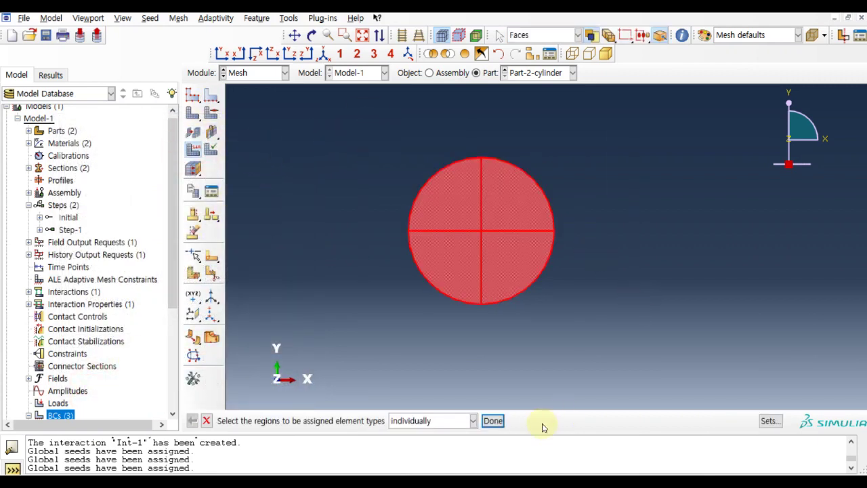
{"action": "left_click", "coordinate": [499, 424]}
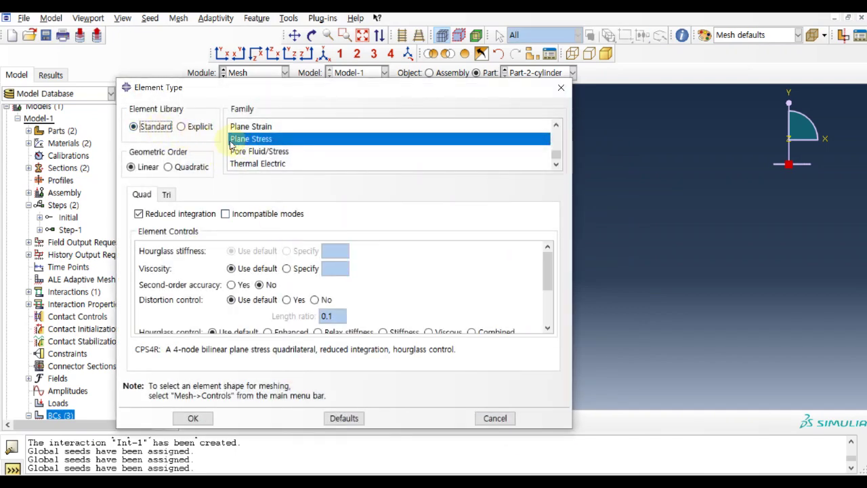
{"action": "left_click", "coordinate": [240, 126]}
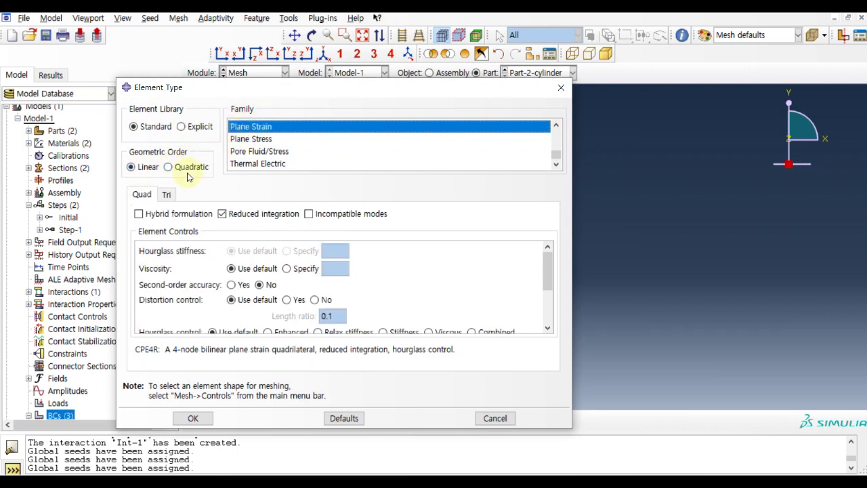
{"action": "left_click", "coordinate": [221, 214]}
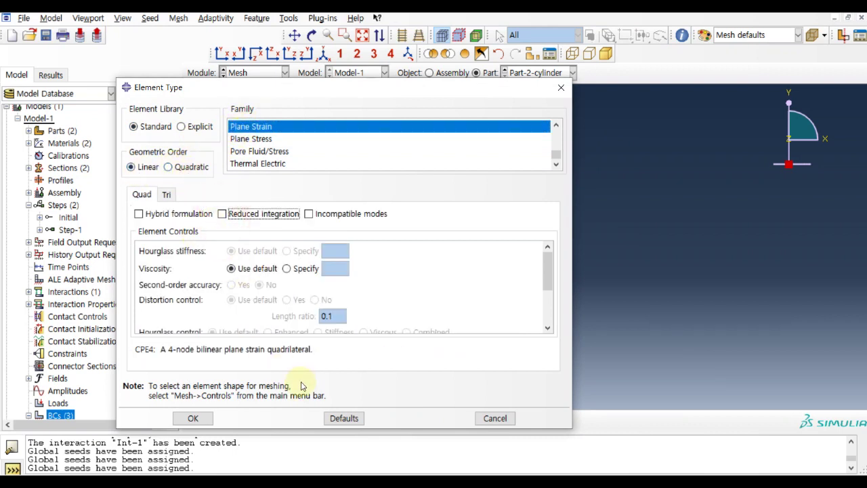
{"action": "left_click", "coordinate": [193, 418]}
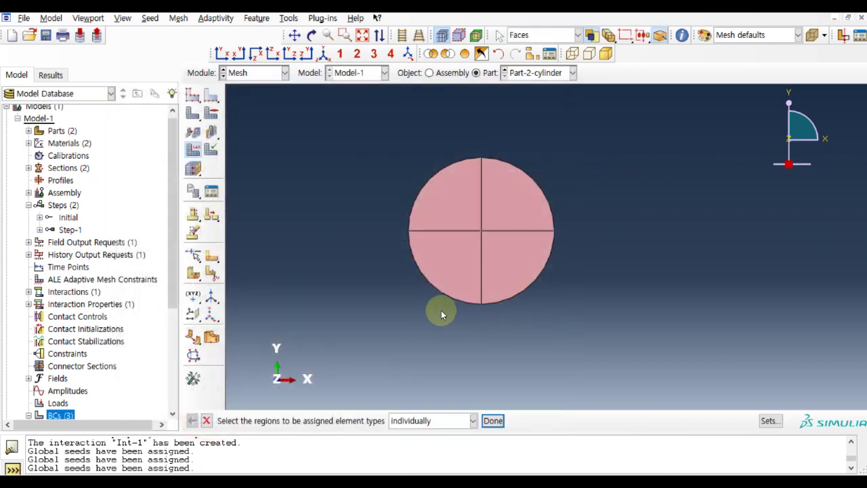
{"action": "left_click", "coordinate": [494, 421]}
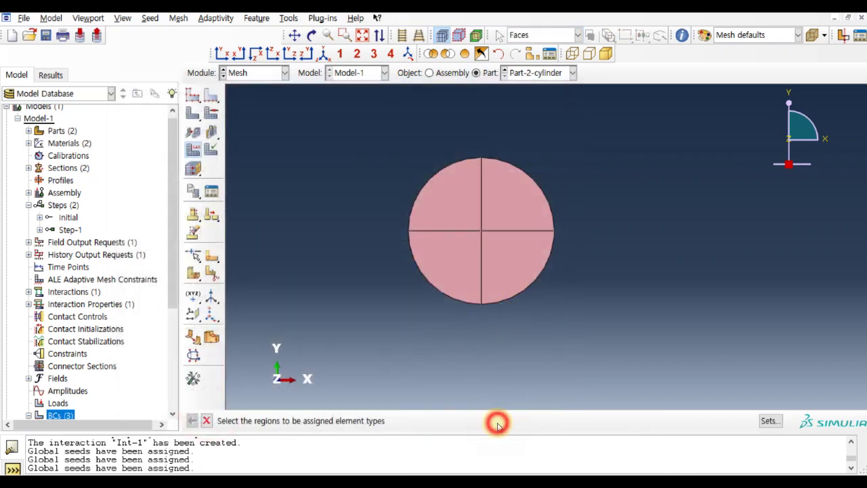
{"action": "left_click", "coordinate": [193, 116]}
{"action": "left_click", "coordinate": [306, 419]}
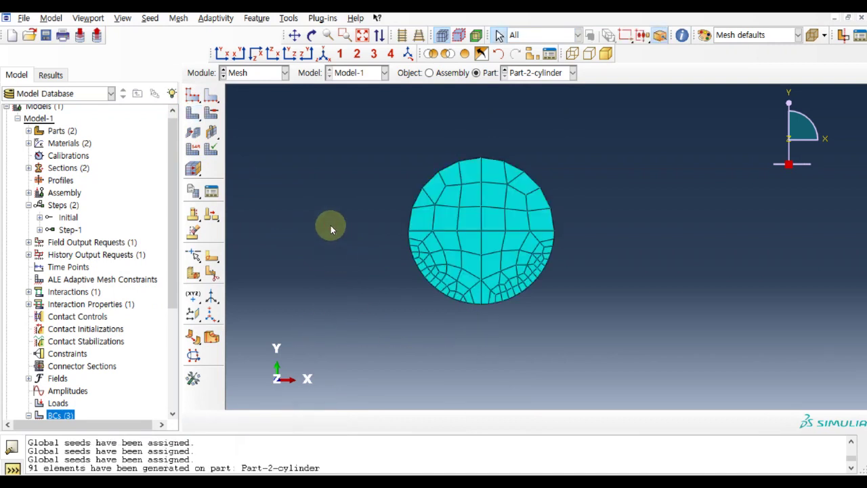
Step: Display Part-1-plate as the meshing object and seed it with an approximate global size of 2
{"action": "left_click", "coordinate": [521, 73]}
{"action": "left_click", "coordinate": [526, 87]}
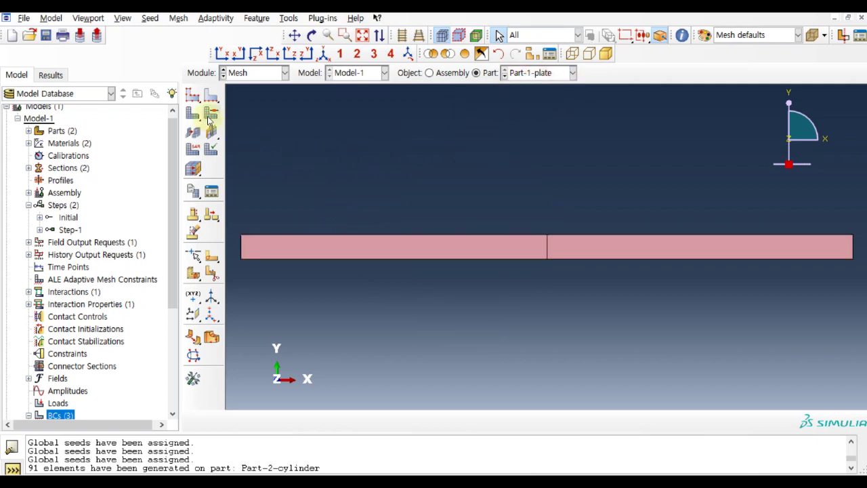
{"action": "left_click", "coordinate": [194, 96]}
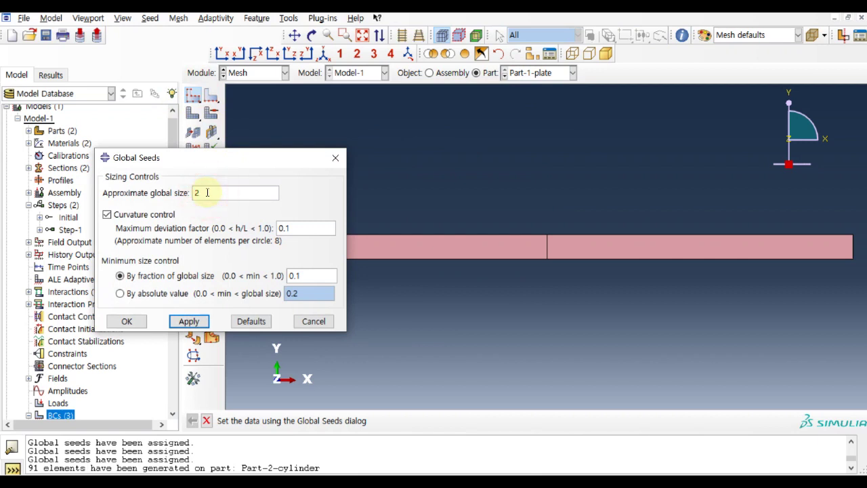
{"action": "left_click", "coordinate": [201, 322]}
{"action": "left_click_drag", "start_coordinate": [258, 165], "coordinate": [187, 158]}
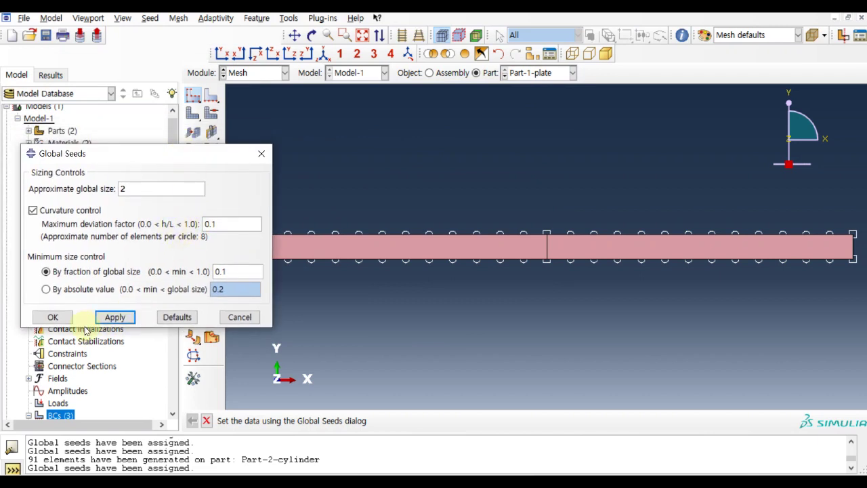
{"action": "left_click", "coordinate": [57, 317]}
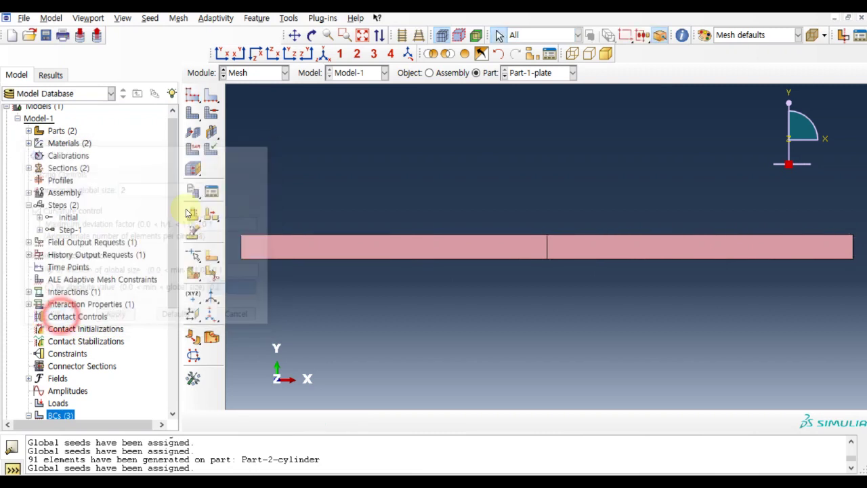
Step: Set up single-bias local seeds by size on the plate's four long edges, with minimum size 0.4 and maximum size 2
{"action": "left_click", "coordinate": [213, 100]}
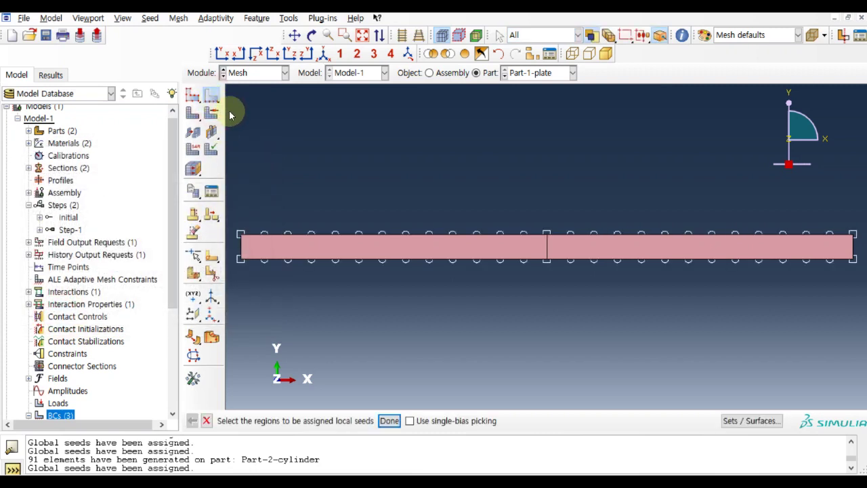
{"action": "left_click", "coordinate": [524, 237]}
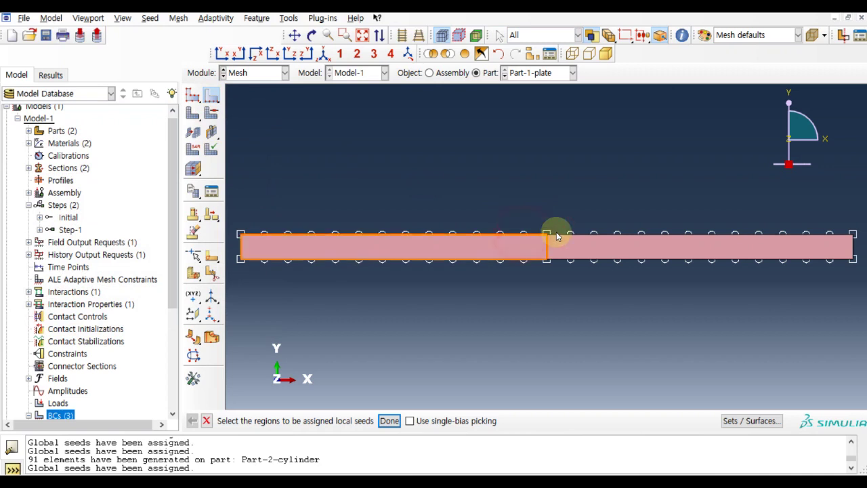
{"action": "left_click", "coordinate": [587, 237], "text": "shift"}
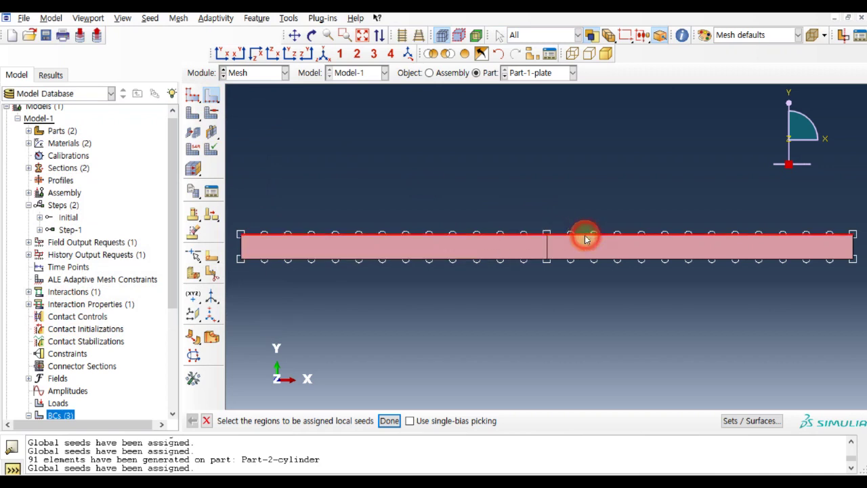
{"action": "left_click", "coordinate": [516, 259], "text": "shift"}
{"action": "left_click", "coordinate": [571, 263], "text": "shift"}
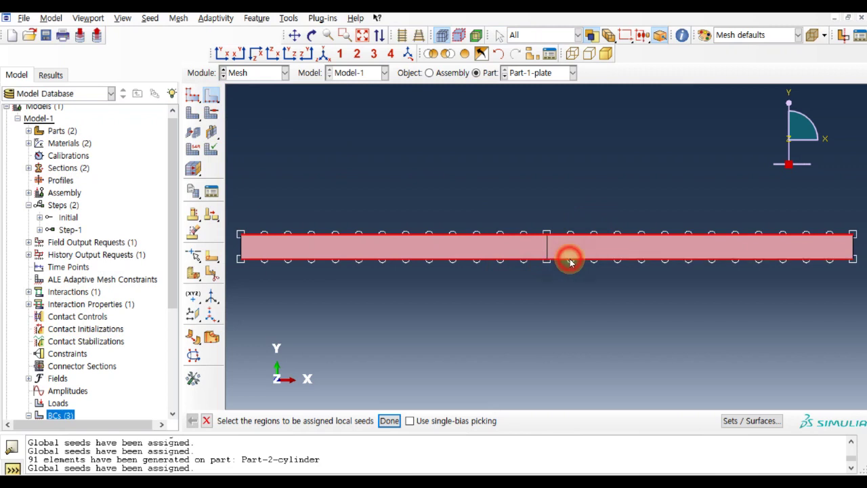
{"action": "left_click", "coordinate": [390, 421]}
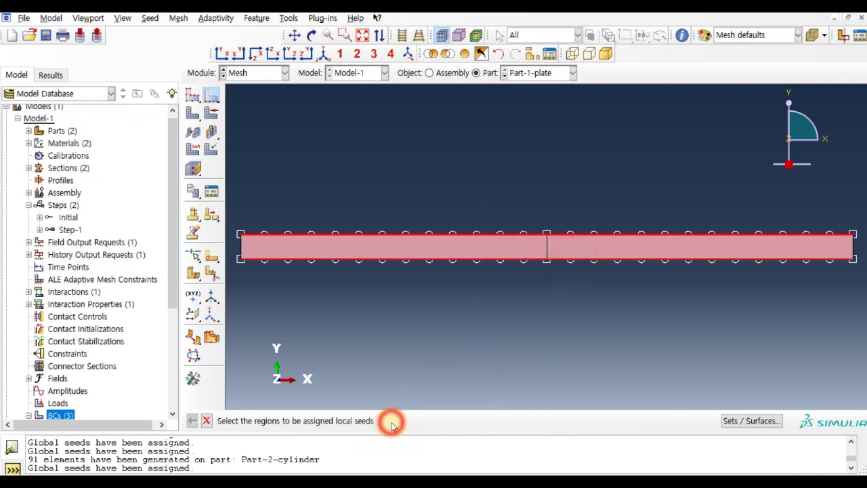
{"action": "left_click_drag", "start_coordinate": [228, 134], "coordinate": [187, 67]}
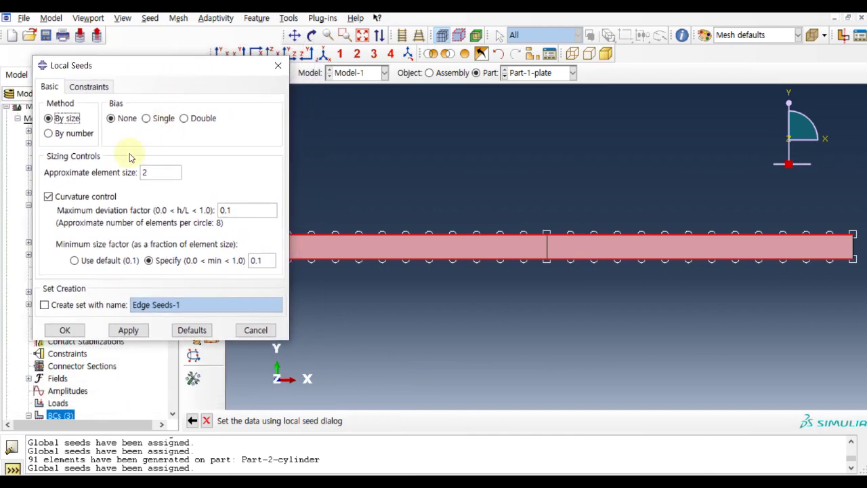
{"action": "left_click", "coordinate": [162, 118]}
{"action": "left_click_drag", "start_coordinate": [176, 66], "coordinate": [166, 152]}
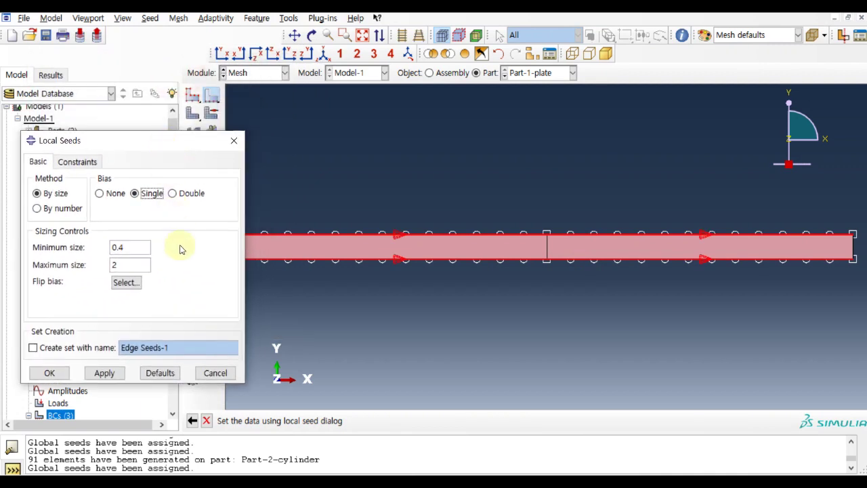
{"action": "double_click", "coordinate": [112, 265]}
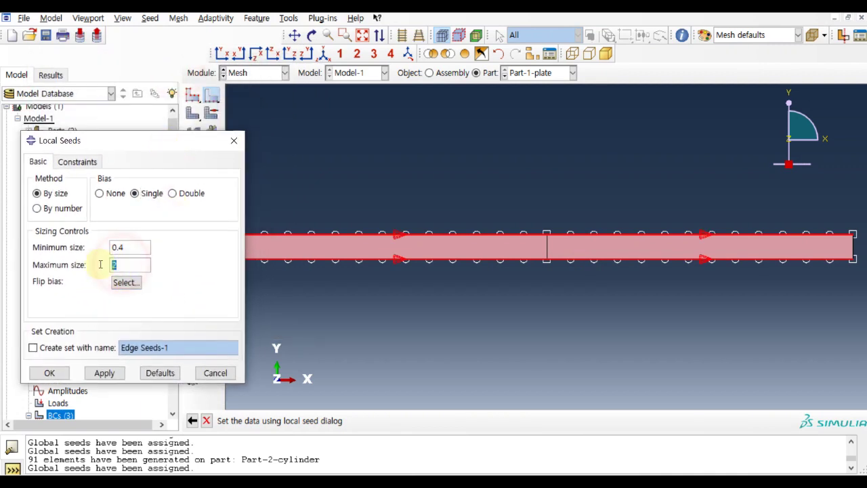
{"action": "type", "text": "2"}
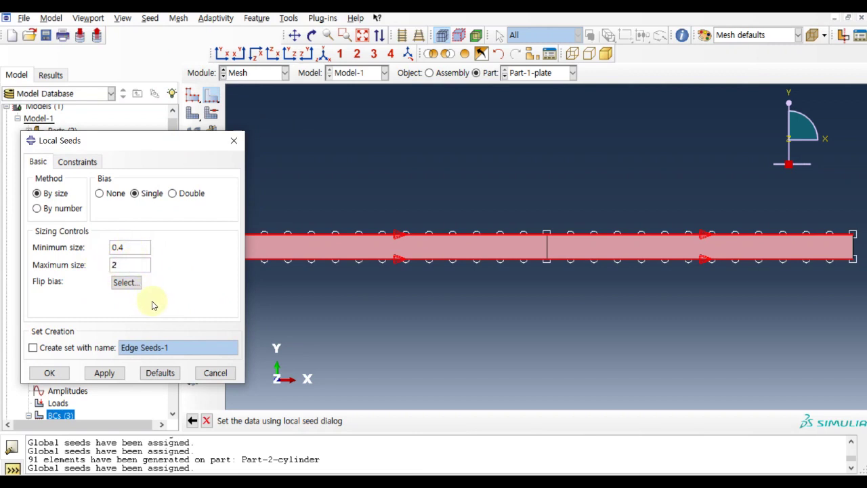
Step: Flip the bias on the right half's upper and lower edges so seeds refine toward the plate's middle, and apply the local seeds
{"action": "left_click", "coordinate": [132, 286]}
{"action": "left_click", "coordinate": [658, 234]}
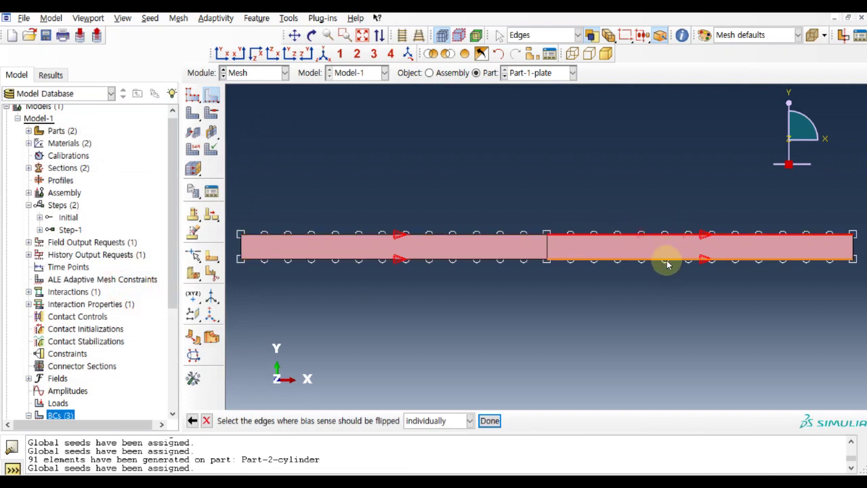
{"action": "left_click", "coordinate": [669, 261]}
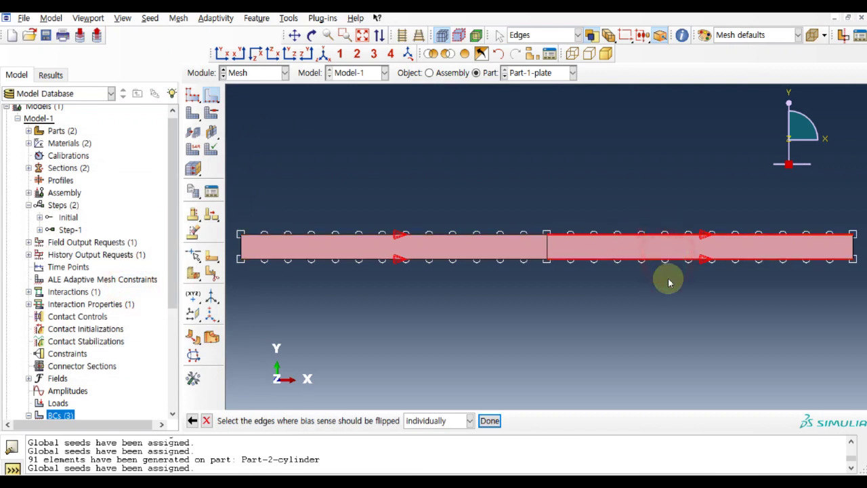
{"action": "left_click", "coordinate": [490, 421]}
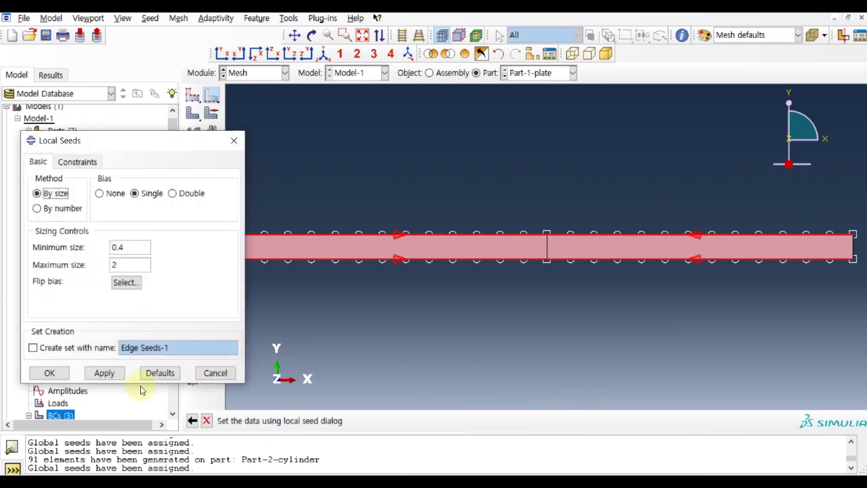
{"action": "left_click", "coordinate": [109, 374]}
{"action": "left_click", "coordinate": [50, 373]}
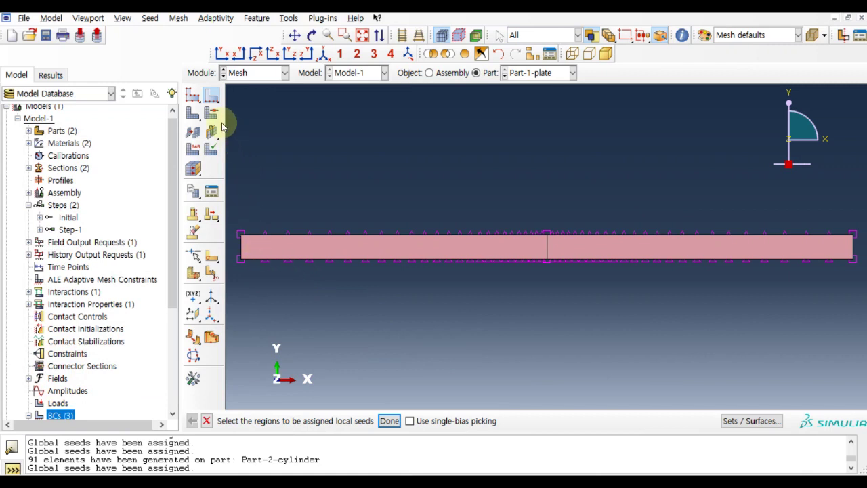
Step: Seed the plate's two short end edges by number without bias, using more than one element per edge
{"action": "left_click", "coordinate": [241, 251]}
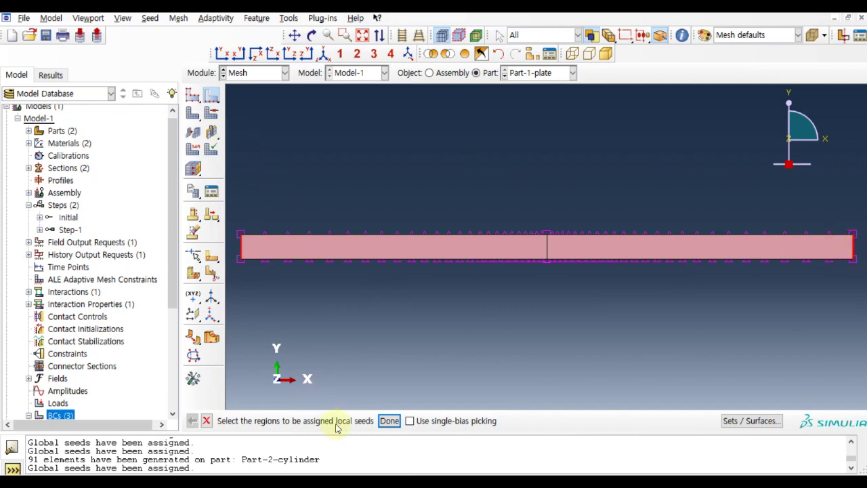
{"action": "left_click", "coordinate": [390, 421]}
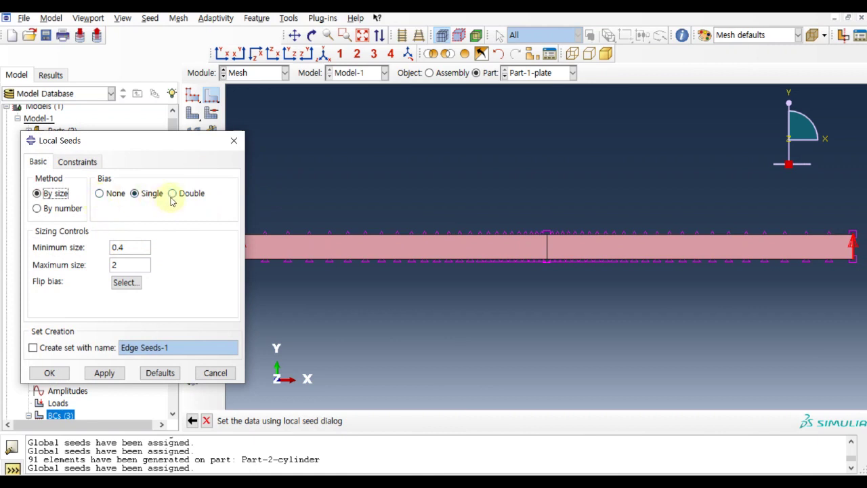
{"action": "left_click", "coordinate": [51, 208]}
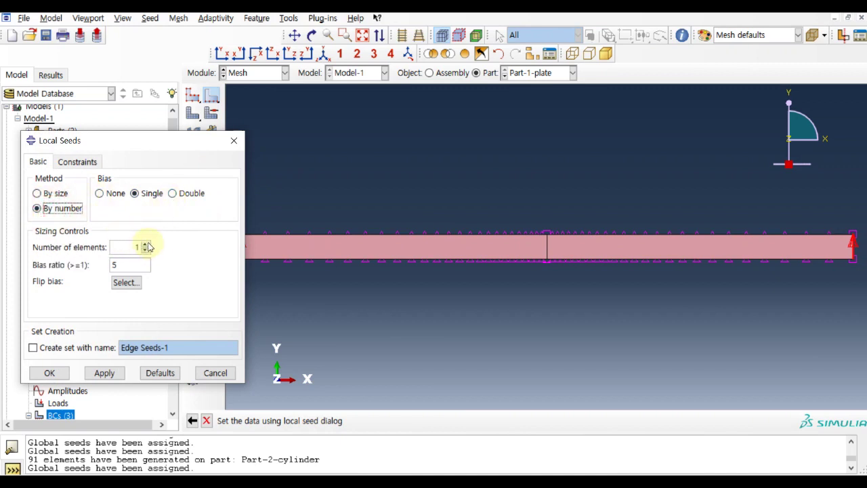
{"action": "left_click", "coordinate": [103, 193]}
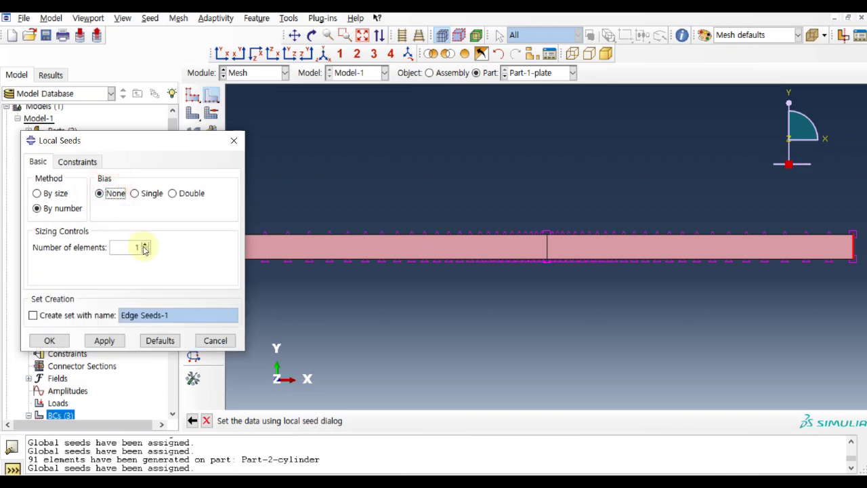
{"action": "left_click", "coordinate": [145, 244]}
{"action": "left_click", "coordinate": [145, 244]}
{"action": "left_click", "coordinate": [145, 244]}
{"action": "left_click", "coordinate": [50, 341]}
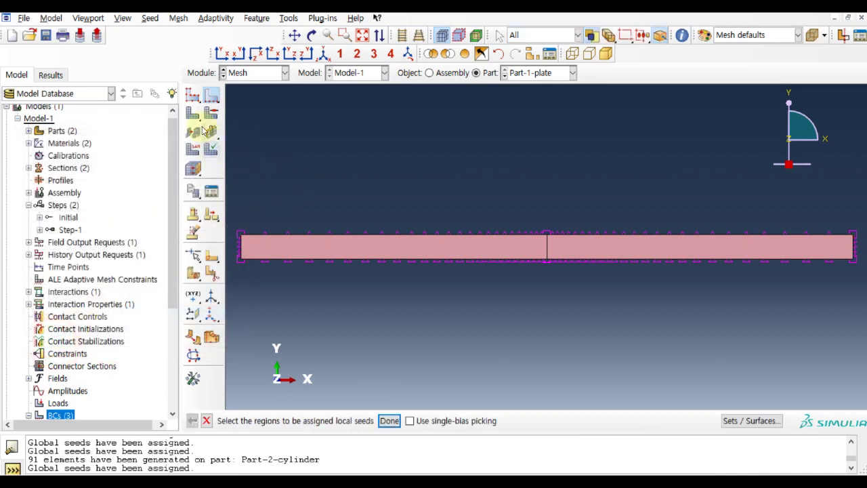
{"action": "left_click", "coordinate": [384, 420]}
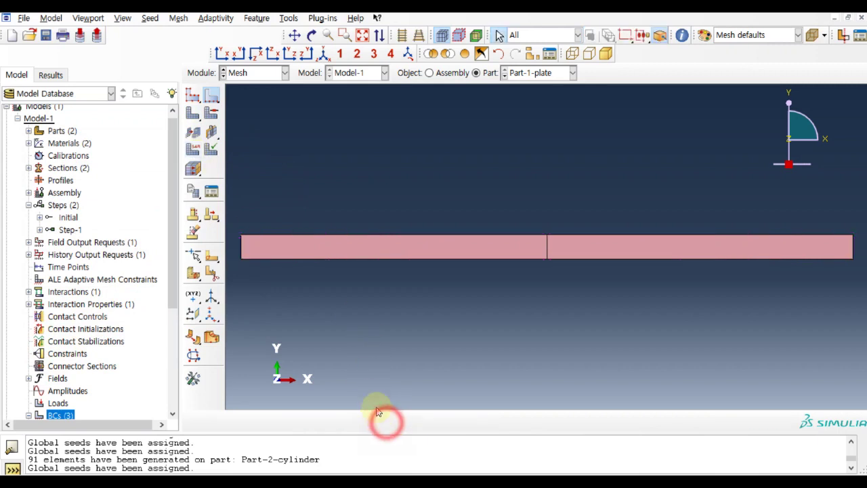
Step: Assign the Standard quadratic Plane Strain element type to both plate regions, with reduced integration turned off
{"action": "left_click", "coordinate": [195, 150]}
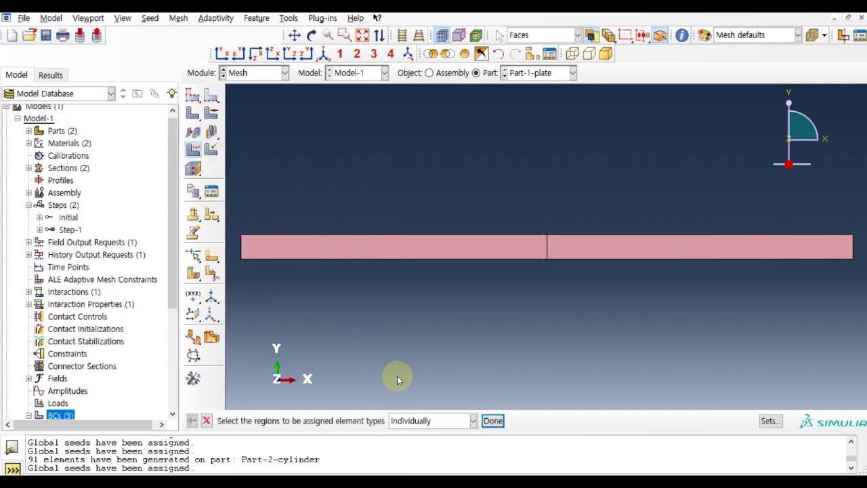
{"action": "left_click_drag", "start_coordinate": [391, 189], "coordinate": [638, 311]}
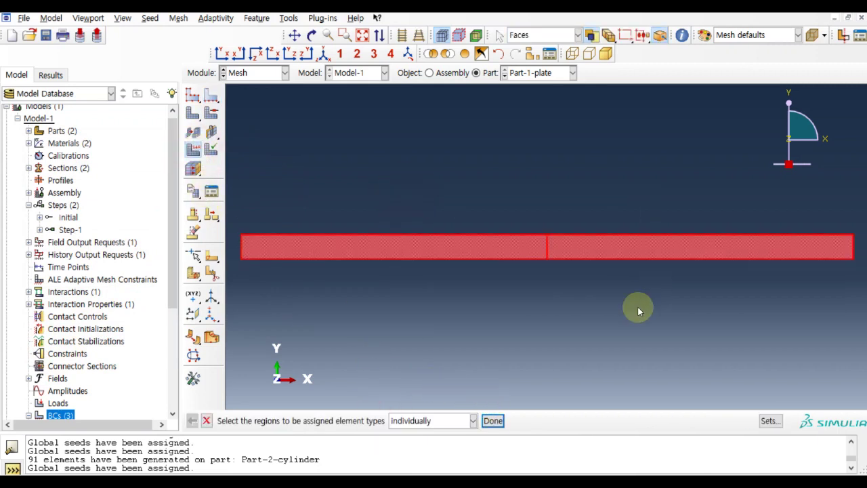
{"action": "left_click", "coordinate": [499, 421]}
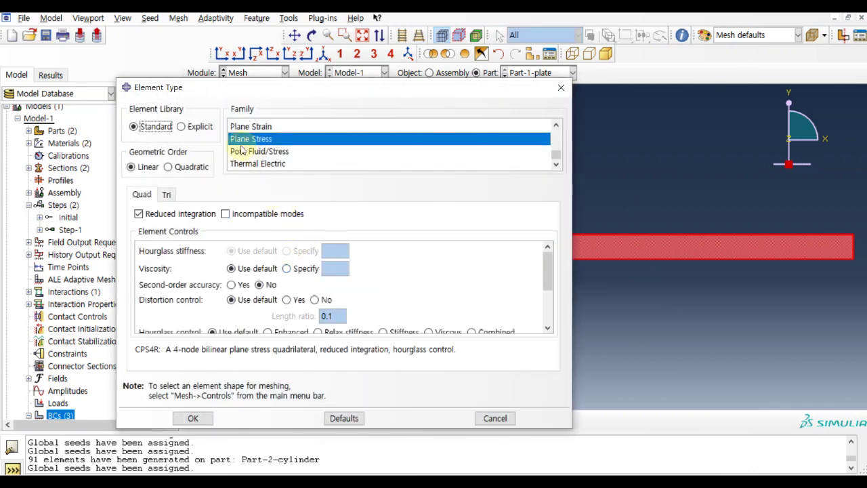
{"action": "left_click", "coordinate": [245, 127]}
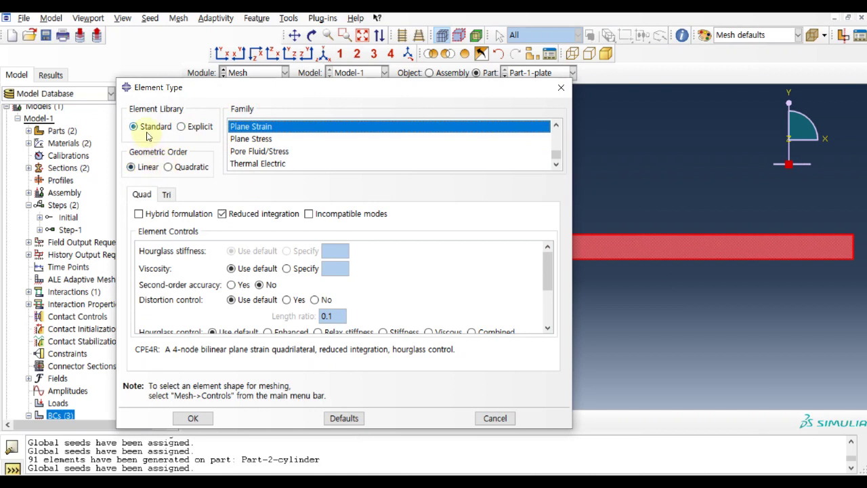
{"action": "left_click", "coordinate": [169, 169]}
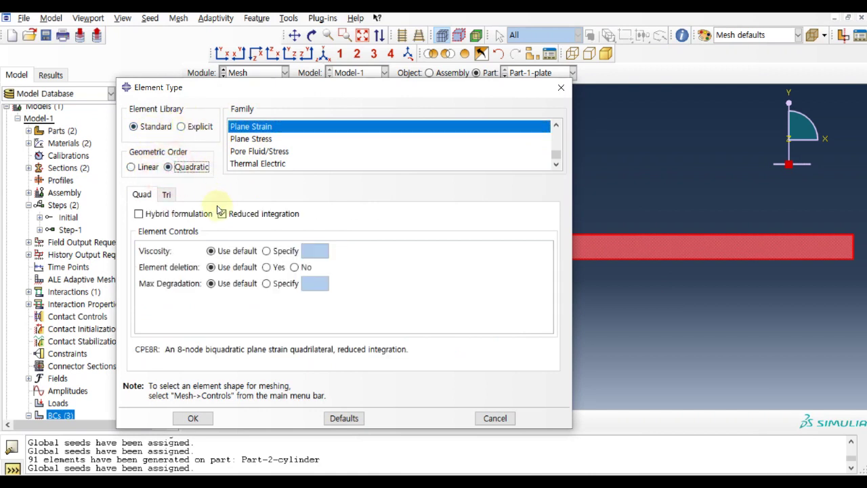
{"action": "left_click", "coordinate": [222, 214]}
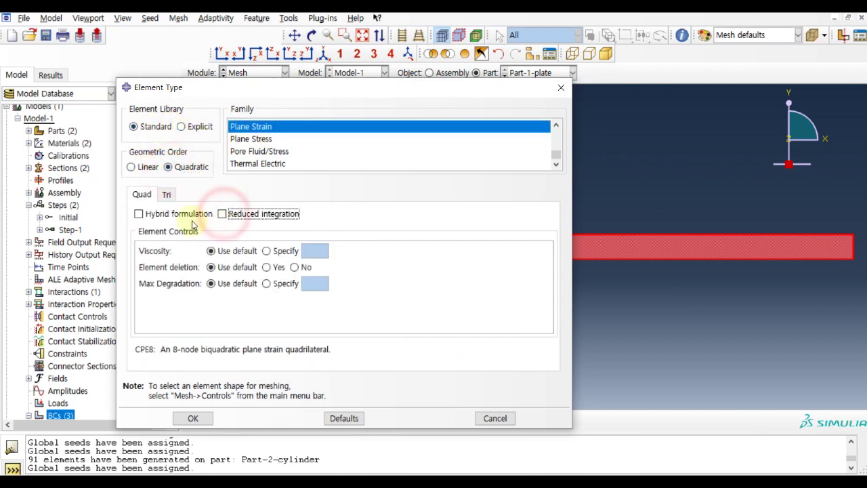
{"action": "left_click", "coordinate": [193, 418]}
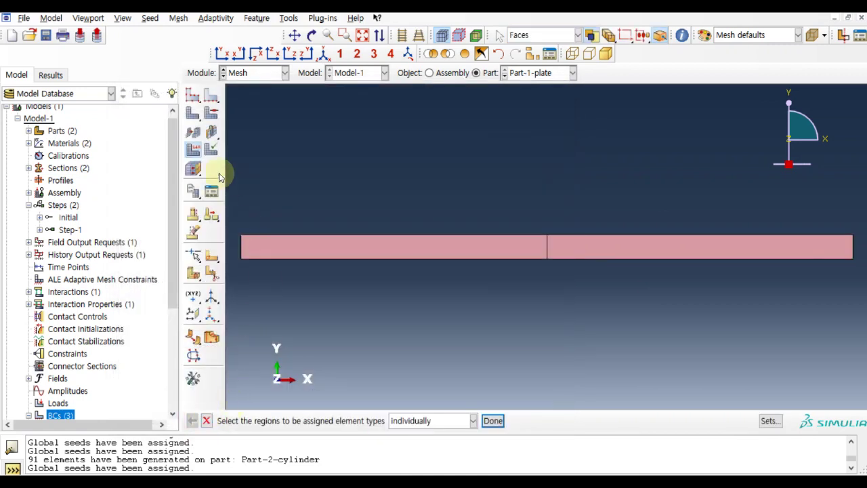
Step: Recheck the element type assigned to both plate regions and mesh Part-1-plate
{"action": "left_click", "coordinate": [193, 115]}
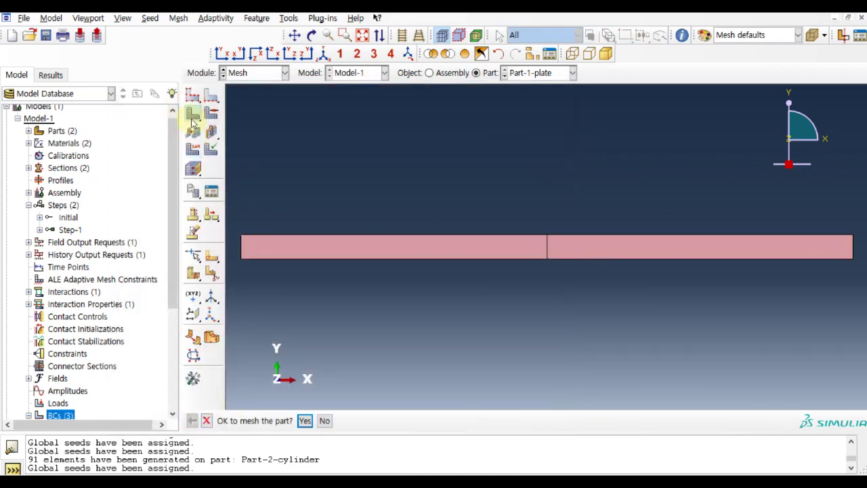
{"action": "left_click", "coordinate": [193, 149]}
{"action": "left_click_drag", "start_coordinate": [305, 163], "coordinate": [767, 284]}
{"action": "left_click", "coordinate": [492, 420]}
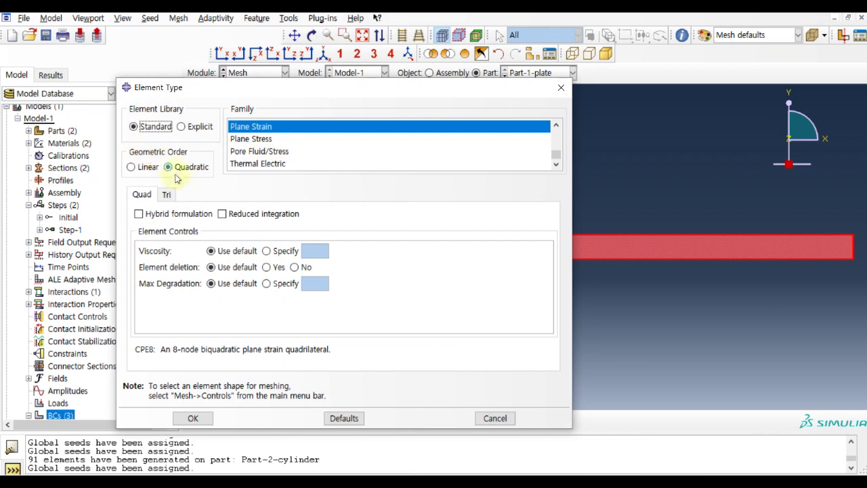
{"action": "left_click", "coordinate": [193, 418]}
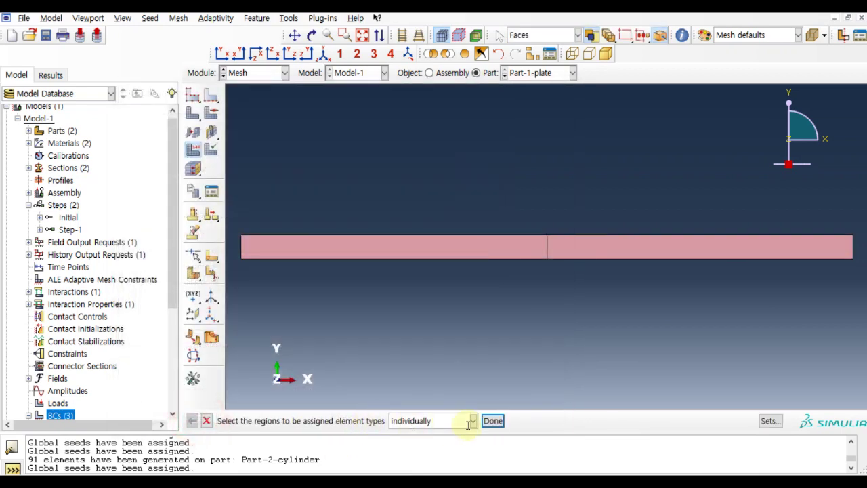
{"action": "left_click", "coordinate": [492, 421]}
{"action": "left_click", "coordinate": [193, 120]}
{"action": "left_click", "coordinate": [306, 418]}
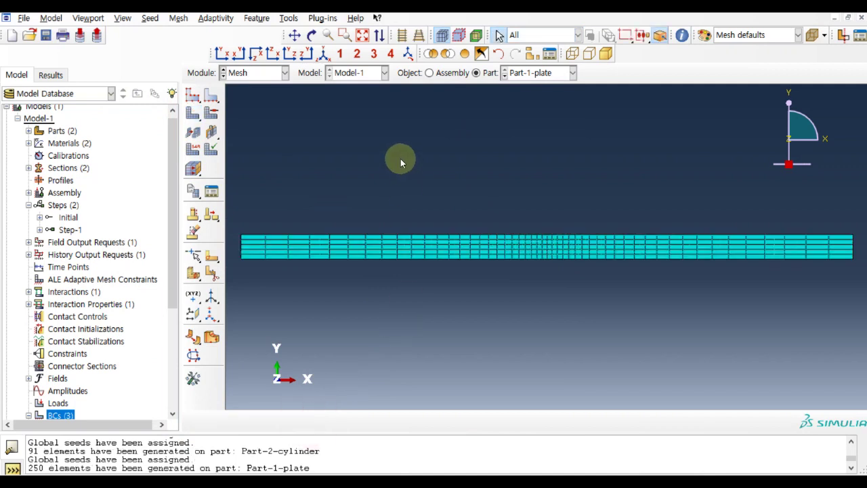
Step: View the meshed plate and cylinder in the assembly, and return to the Mesh module
{"action": "left_click", "coordinate": [249, 74]}
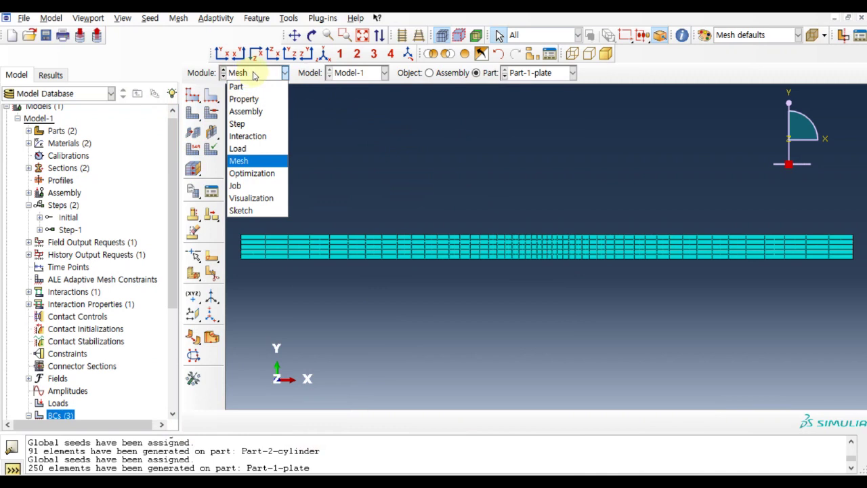
{"action": "left_click", "coordinate": [367, 148]}
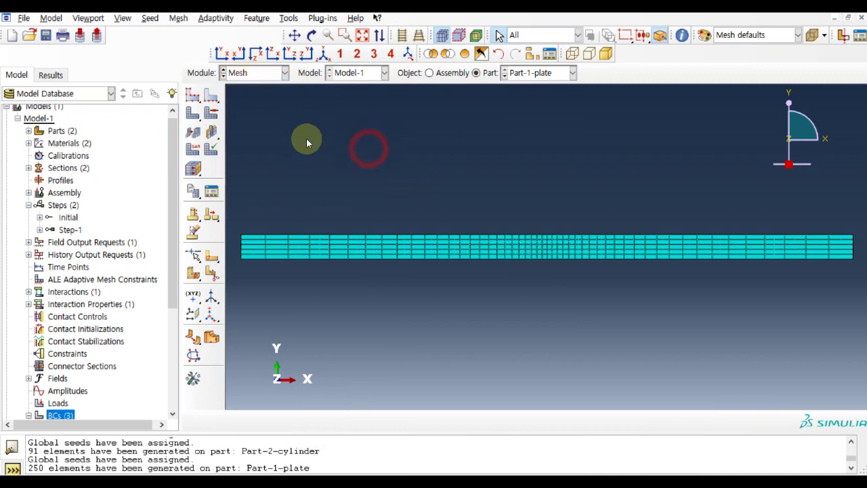
{"action": "left_click", "coordinate": [259, 71]}
{"action": "left_click", "coordinate": [264, 110]}
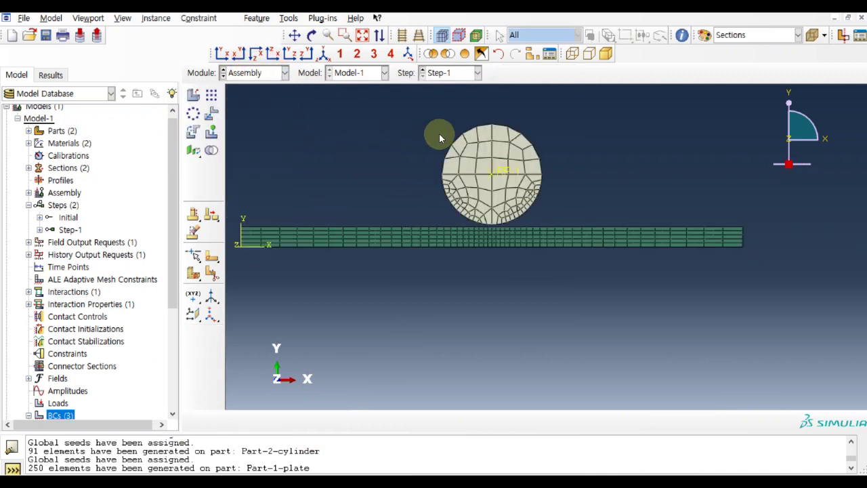
{"action": "left_click", "coordinate": [260, 73]}
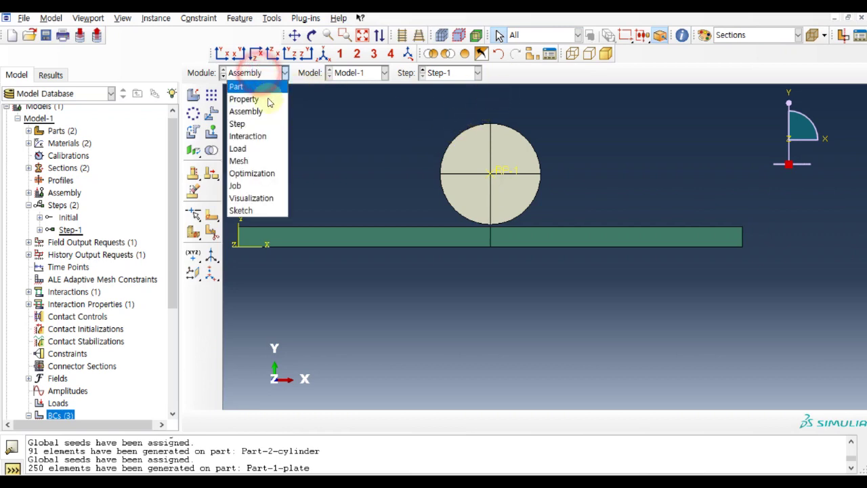
{"action": "left_click", "coordinate": [264, 157]}
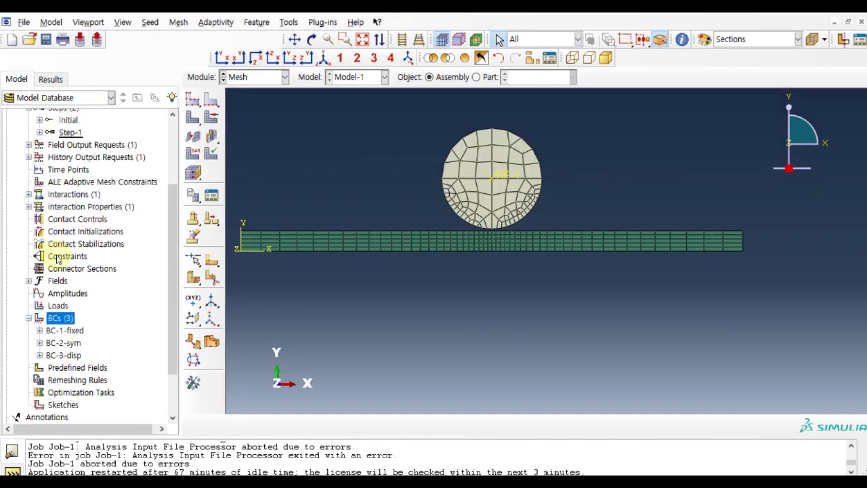
Step: Create the Rigid body constraint Constraint-1 and assign the whole cylinder as its body (elements) region with set b_Set-5
{"action": "left_click", "coordinate": [60, 257]}
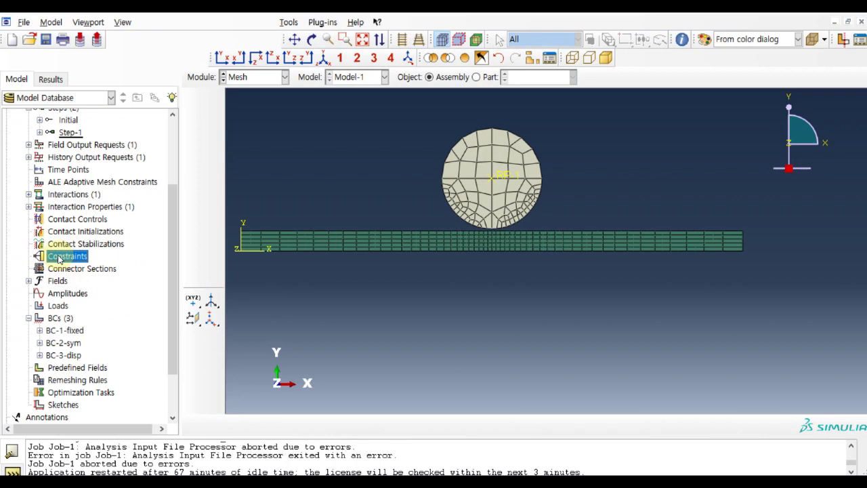
{"action": "double_click", "coordinate": [60, 257]}
{"action": "left_click", "coordinate": [150, 233]}
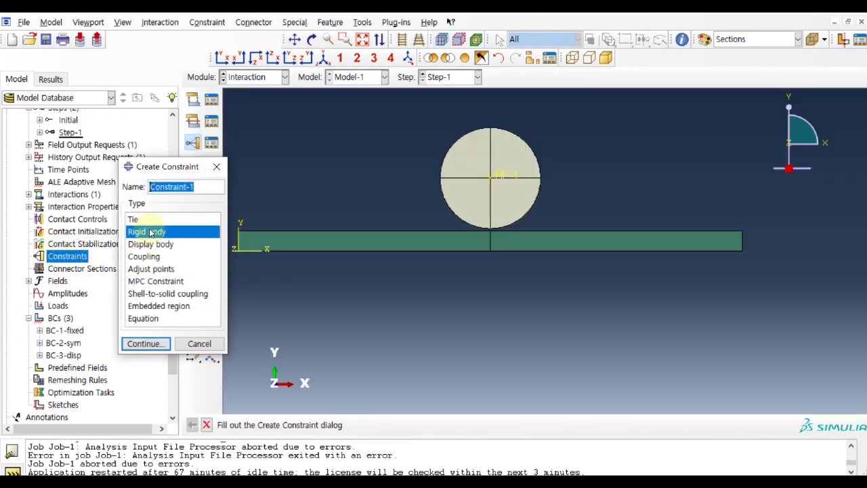
{"action": "left_click", "coordinate": [155, 346]}
{"action": "left_click", "coordinate": [109, 249]}
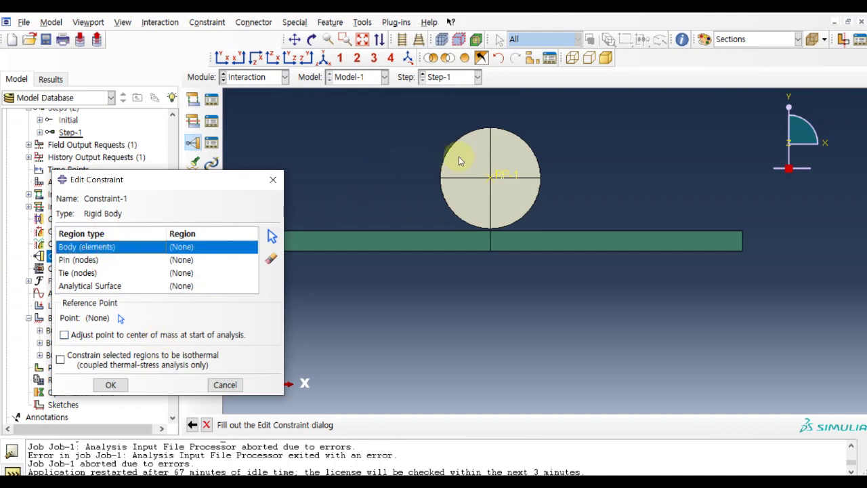
{"action": "left_click", "coordinate": [423, 133]}
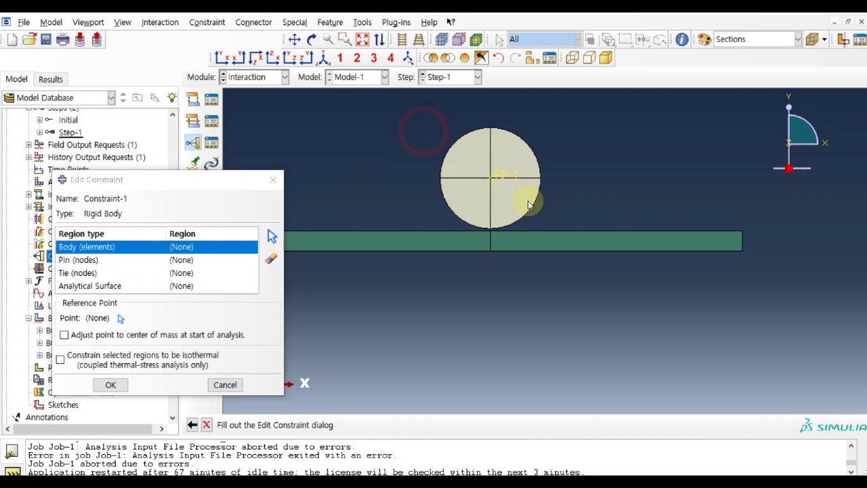
{"action": "left_click", "coordinate": [272, 237]}
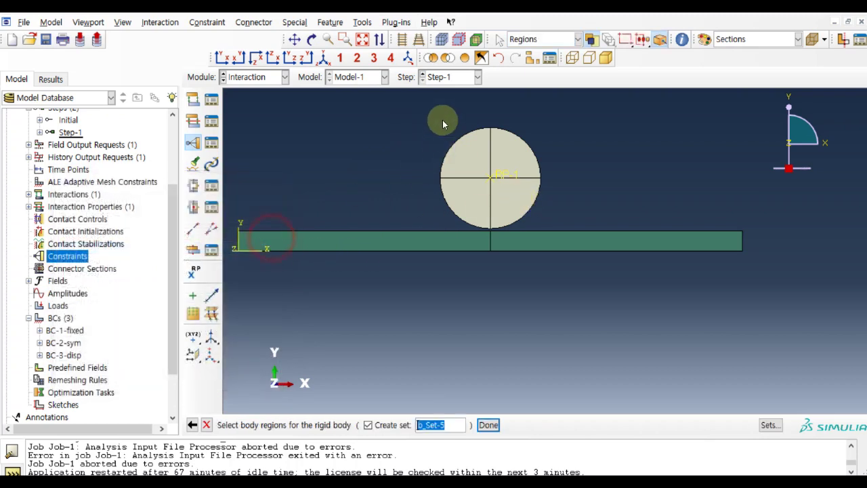
{"action": "left_click_drag", "start_coordinate": [442, 120], "coordinate": [544, 206]}
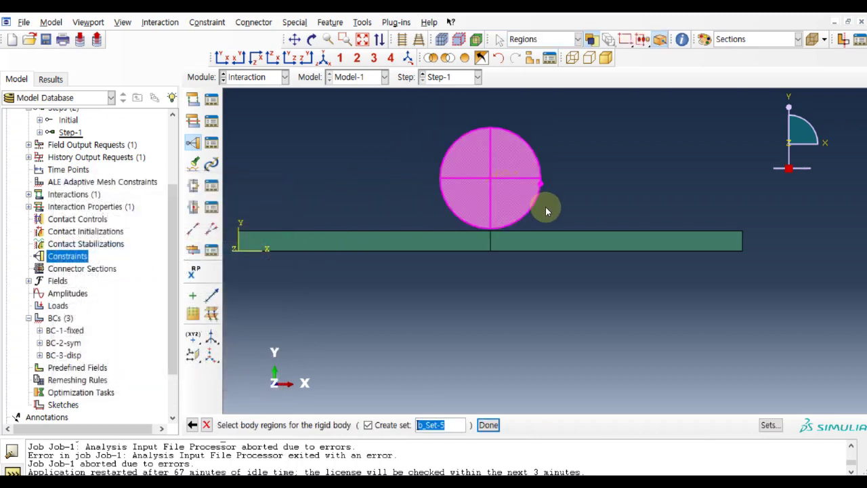
{"action": "left_click", "coordinate": [490, 425]}
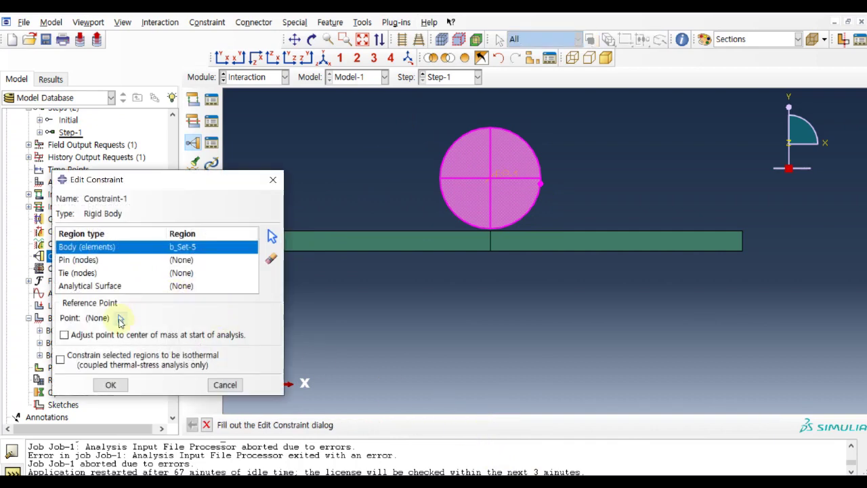
Step: Assign RP-1 at the cylinder's center as the rigid body's reference point and accept the constraint
{"action": "left_click", "coordinate": [120, 319]}
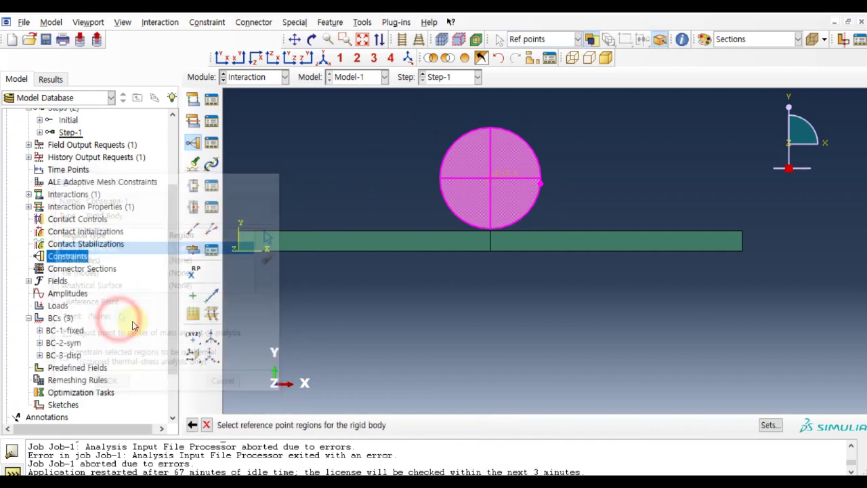
{"action": "left_click", "coordinate": [495, 179]}
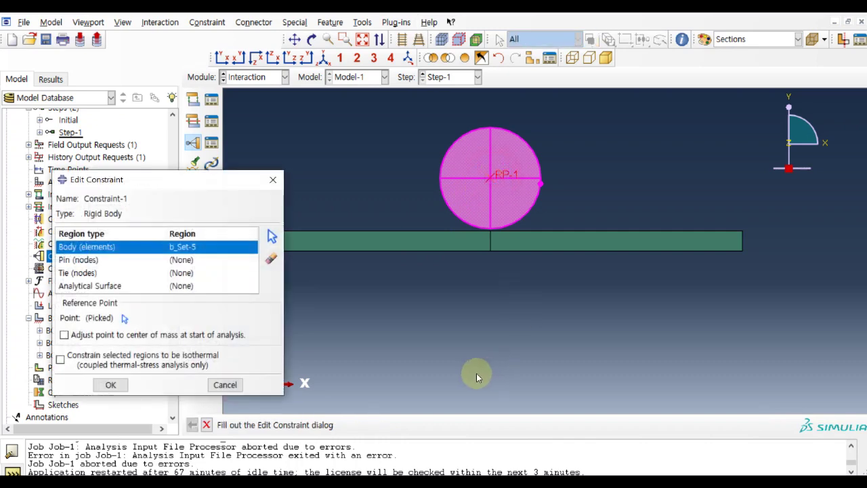
{"action": "left_click", "coordinate": [111, 385]}
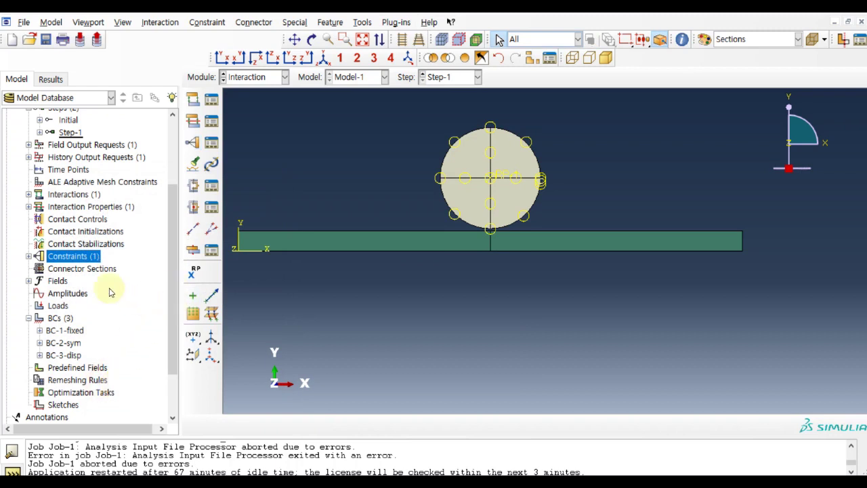
Step: Review the settings of boundary conditions BC-1-fixed and BC-3-disp without changing them
{"action": "double_click", "coordinate": [30, 257]}
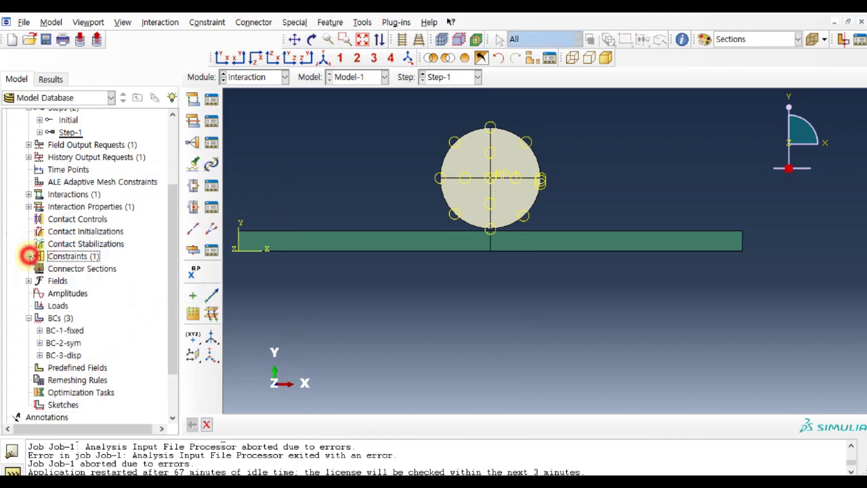
{"action": "scroll", "coordinate": [174, 237], "scroll_direction": "down", "scroll_amount": 2}
{"action": "left_click", "coordinate": [65, 298]}
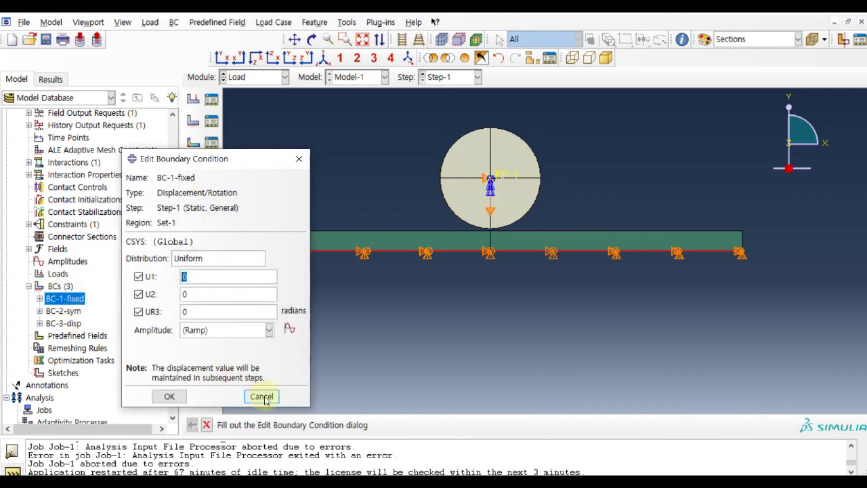
{"action": "left_click", "coordinate": [259, 396]}
{"action": "double_click", "coordinate": [69, 324]}
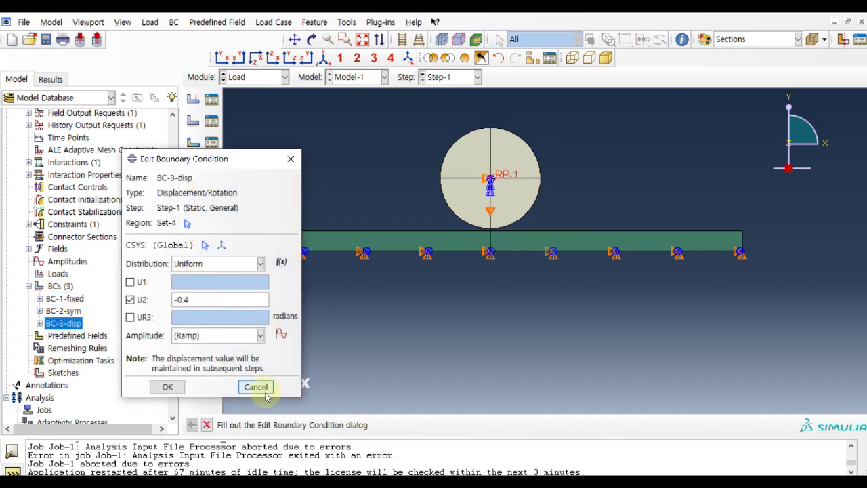
{"action": "left_click", "coordinate": [264, 391]}
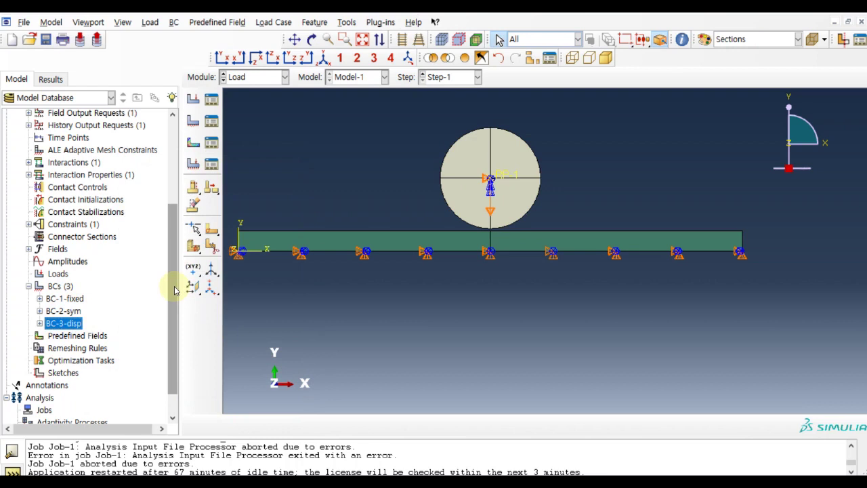
Step: Create the full analysis job Job-1 for Model-1 with the default settings
{"action": "left_click_drag", "start_coordinate": [174, 286], "coordinate": [175, 322]}
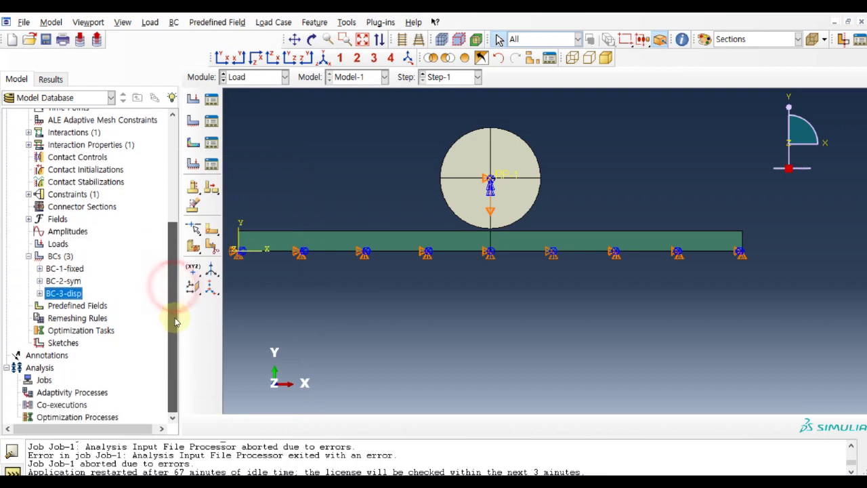
{"action": "left_click", "coordinate": [47, 386]}
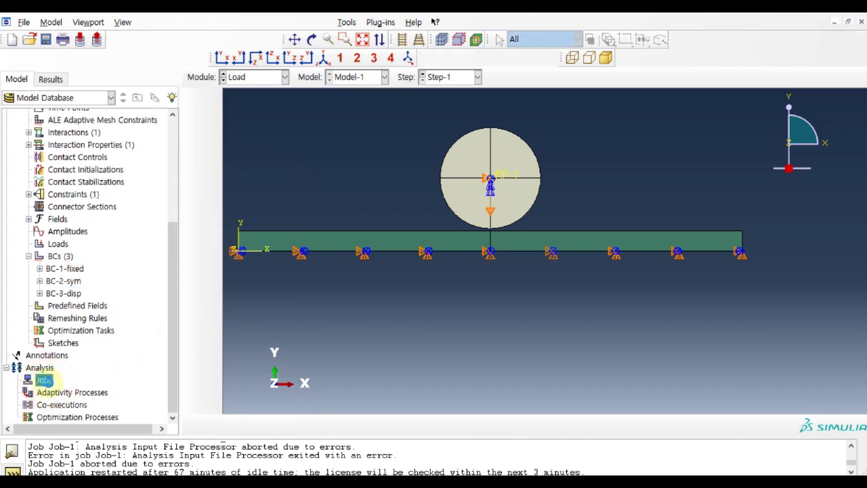
{"action": "left_click", "coordinate": [163, 387]}
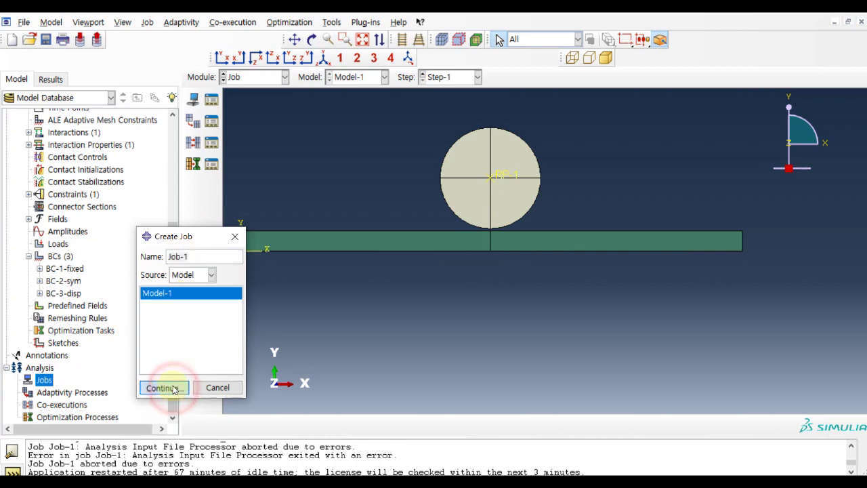
{"action": "left_click", "coordinate": [196, 410]}
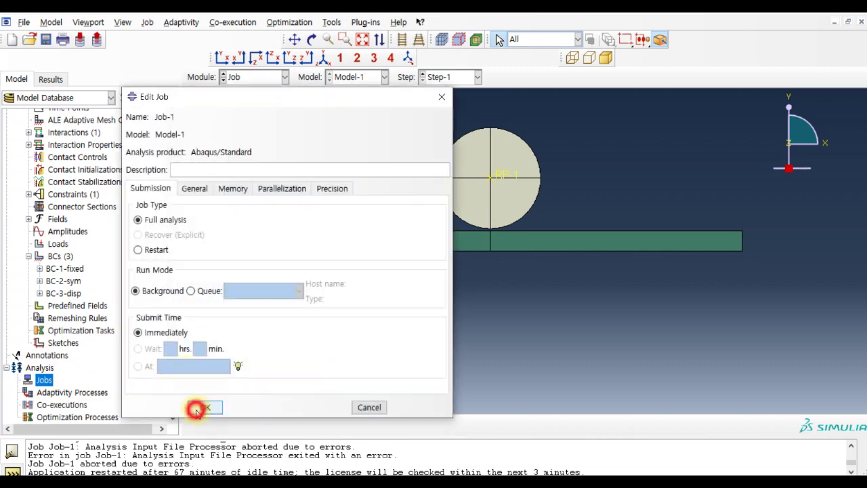
Step: Submit Job-1 for analysis and allow its existing job files to be overwritten
{"action": "left_click", "coordinate": [44, 393]}
{"action": "right_click", "coordinate": [44, 393]}
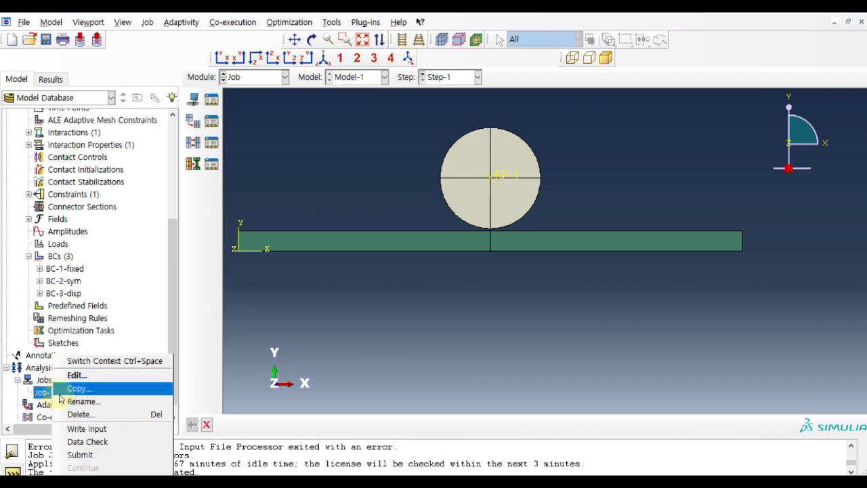
{"action": "left_click", "coordinate": [81, 455]}
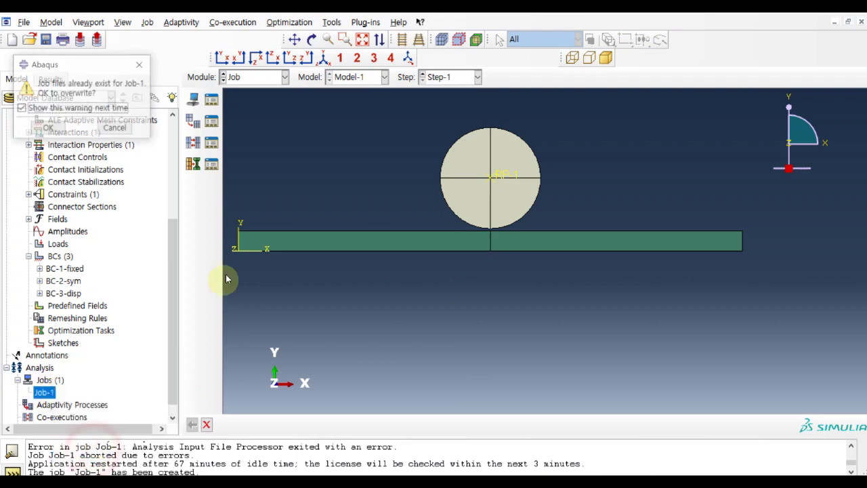
{"action": "left_click", "coordinate": [48, 130]}
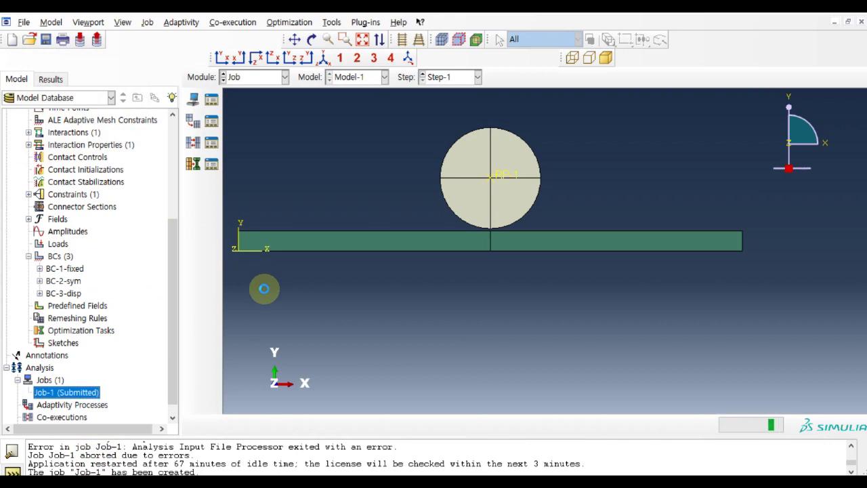
Step: Open the results of Job-1 and plot Mises stress contours on the deformed shape with continuous contour intervals
{"action": "right_click", "coordinate": [84, 397]}
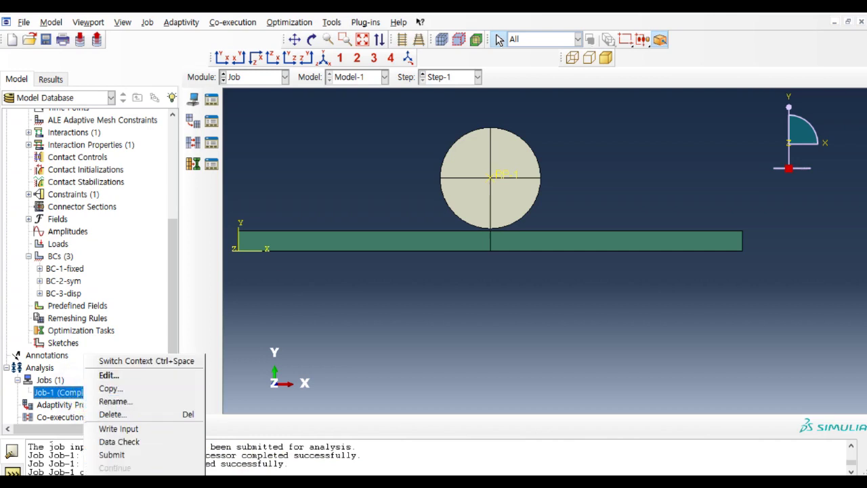
{"action": "left_click", "coordinate": [112, 474]}
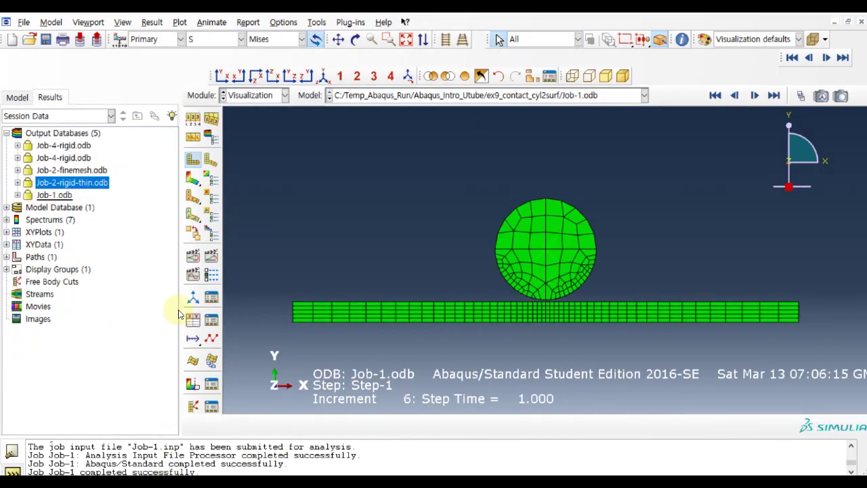
{"action": "left_click", "coordinate": [192, 180]}
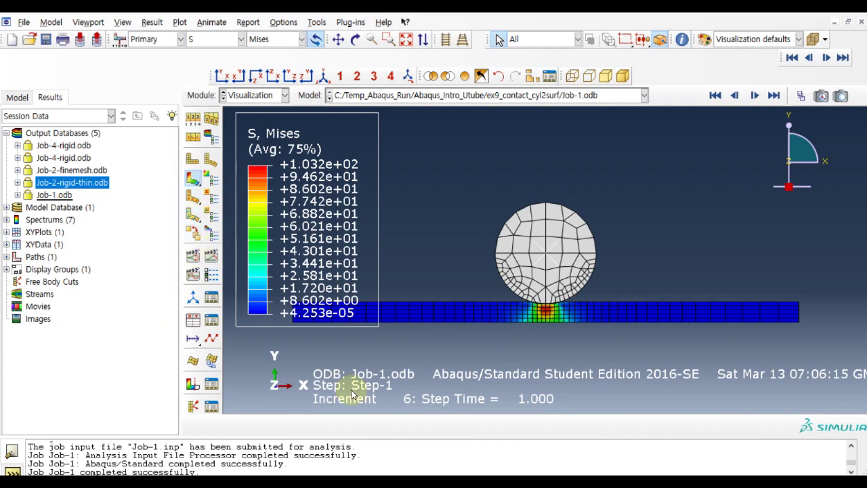
{"action": "left_click", "coordinate": [211, 179]}
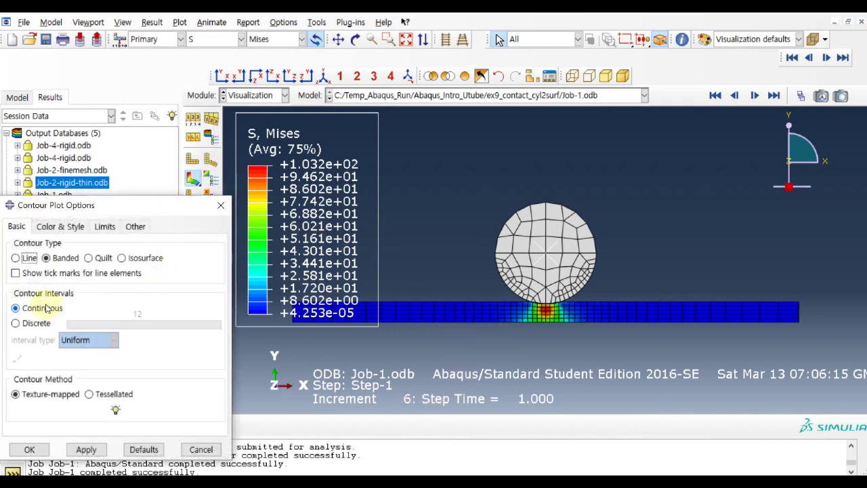
{"action": "left_click", "coordinate": [30, 449]}
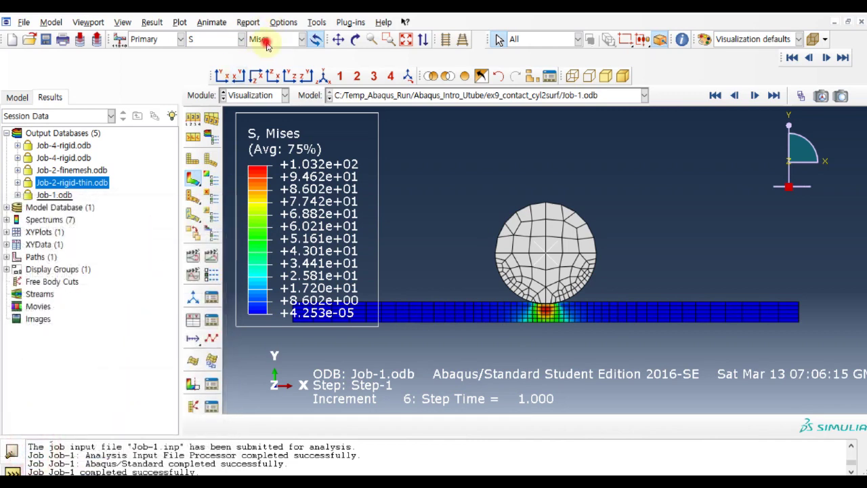
Step: Switch the contour plot to the Pressure stress component, then play and stop the time history animation of the contact
{"action": "left_click", "coordinate": [267, 41]}
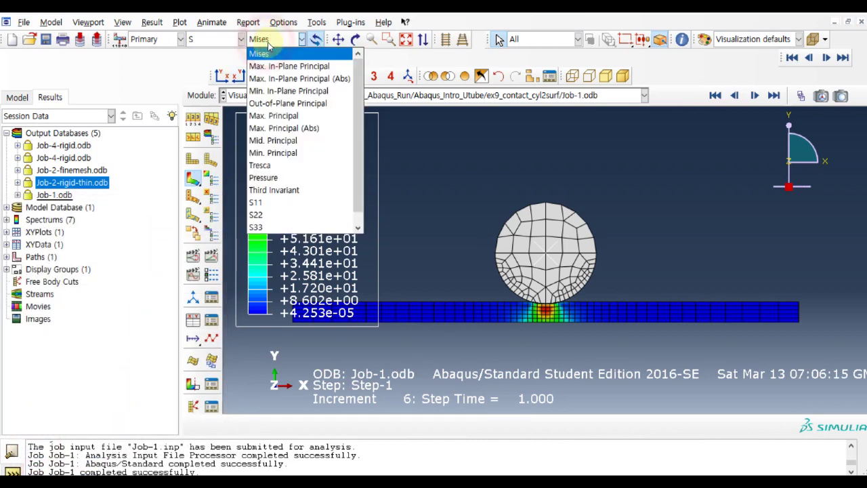
{"action": "left_click", "coordinate": [301, 178]}
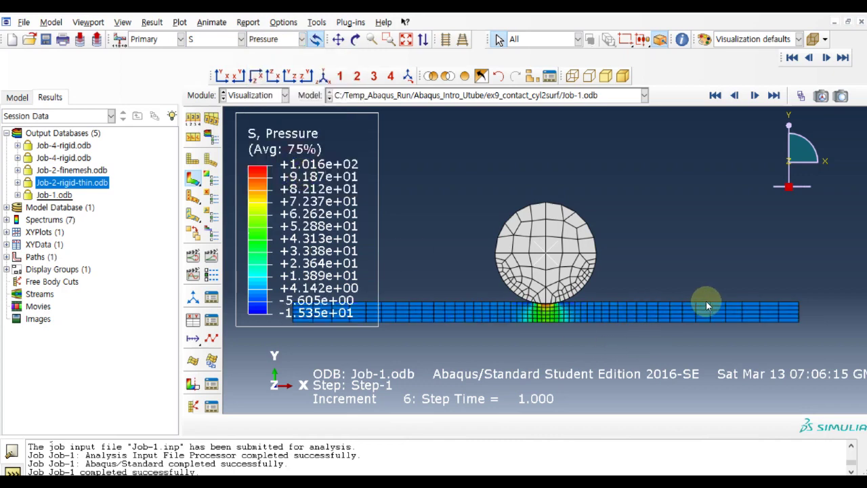
{"action": "scroll", "coordinate": [704, 305], "scroll_direction": "up", "scroll_amount": 5}
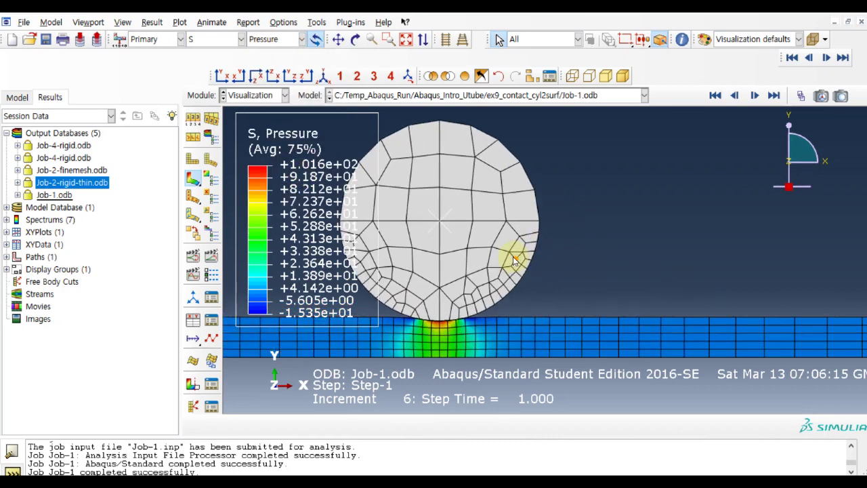
{"action": "left_click", "coordinate": [211, 255]}
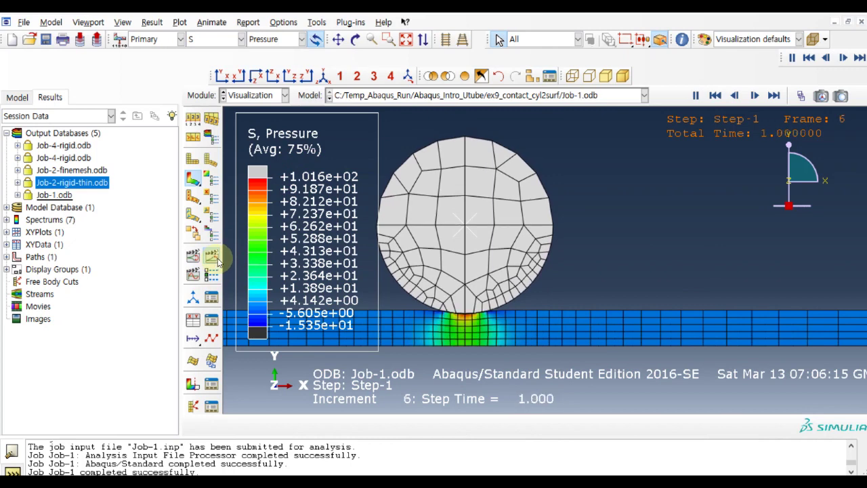
{"action": "left_click", "coordinate": [216, 256]}
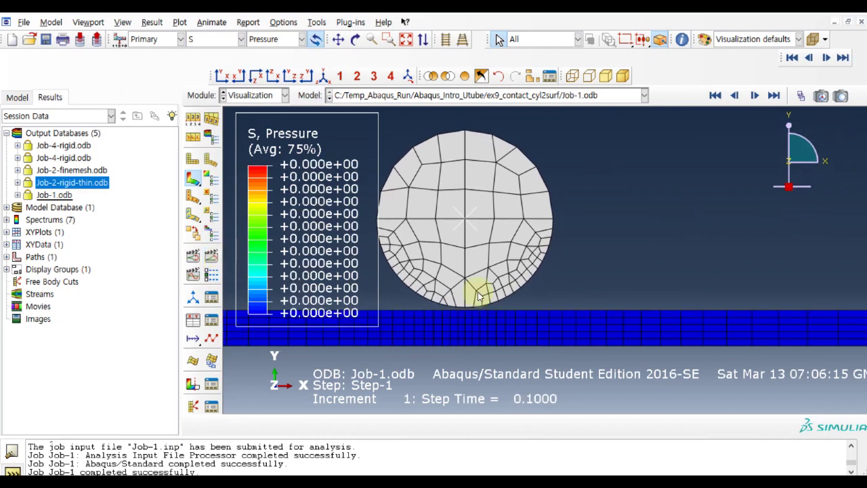
Step: Create a node list path along the plate's top edge from node 2 beneath the cylinder to node 107
{"action": "left_click", "coordinate": [316, 23]}
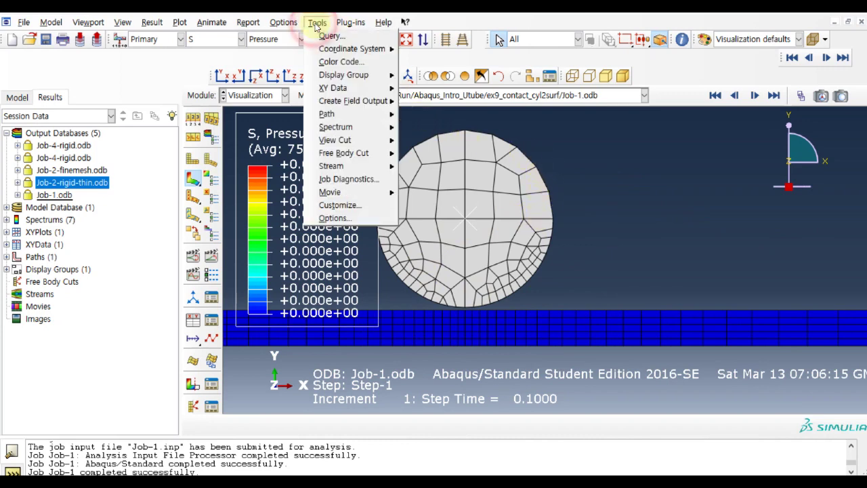
{"action": "mouse_move", "coordinate": [360, 116]}
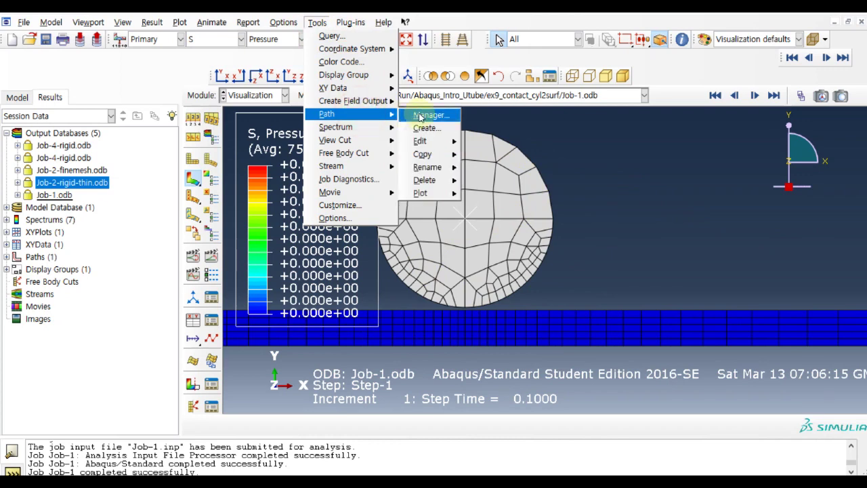
{"action": "left_click", "coordinate": [425, 128]}
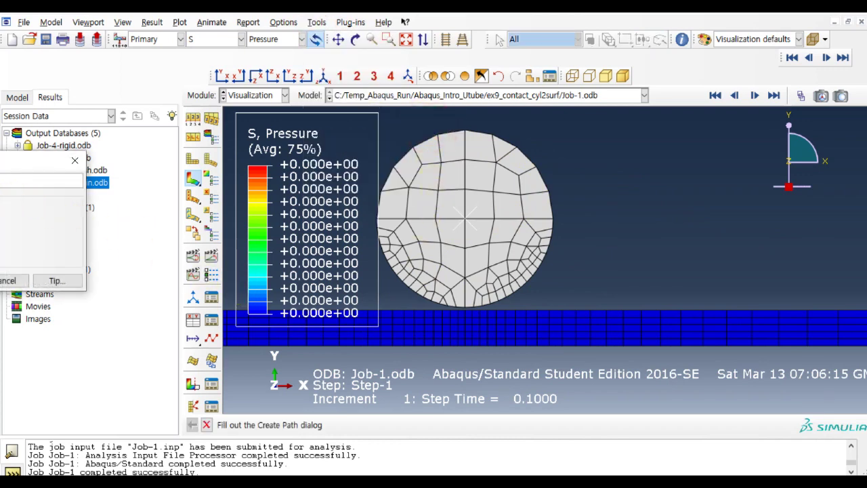
{"action": "key", "text": "Return"}
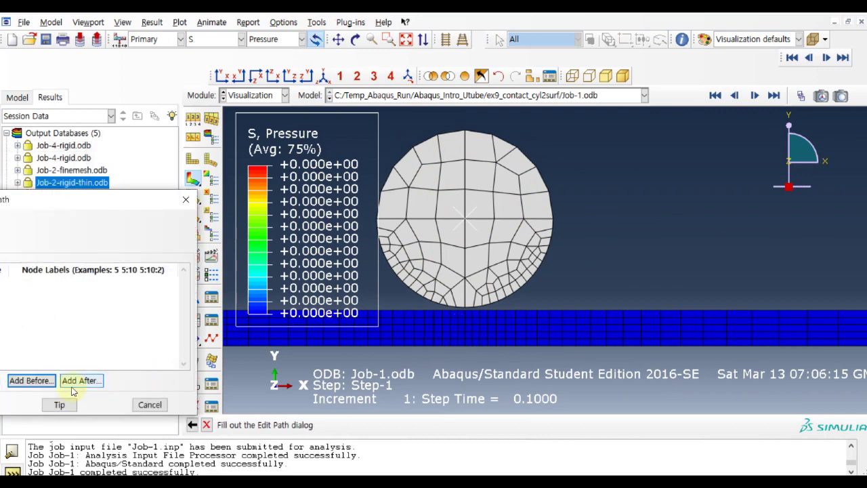
{"action": "left_click", "coordinate": [31, 380]}
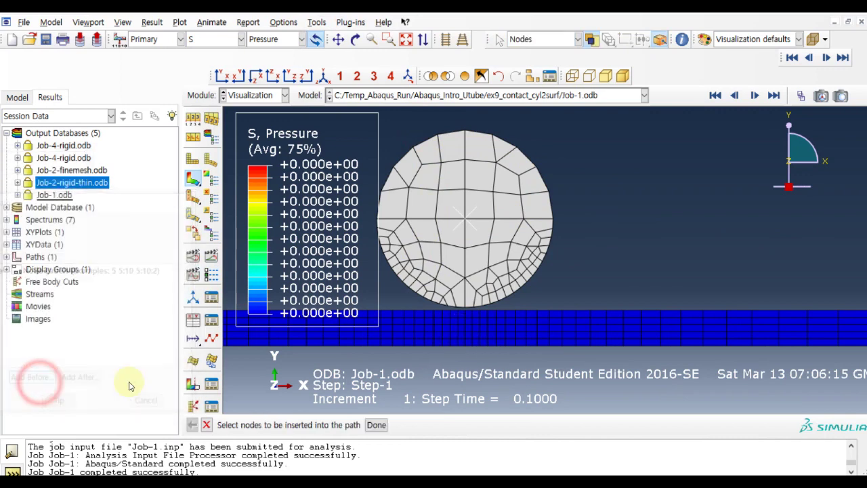
{"action": "left_click", "coordinate": [465, 311]}
{"action": "scroll", "coordinate": [465, 312], "scroll_direction": "up", "scroll_amount": 3}
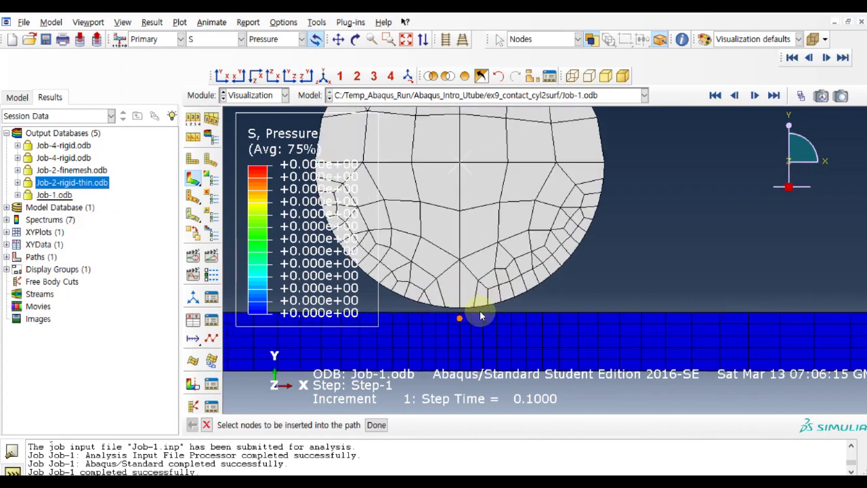
{"action": "left_click", "coordinate": [459, 313]}
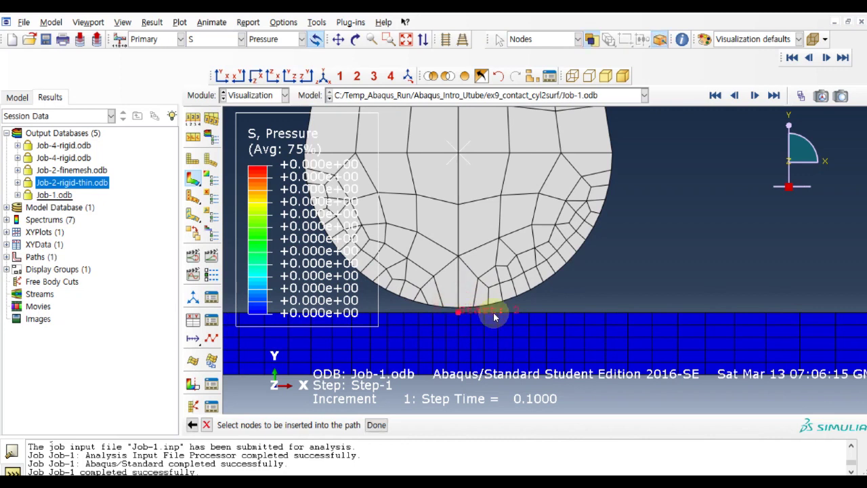
{"action": "left_click", "coordinate": [585, 313]}
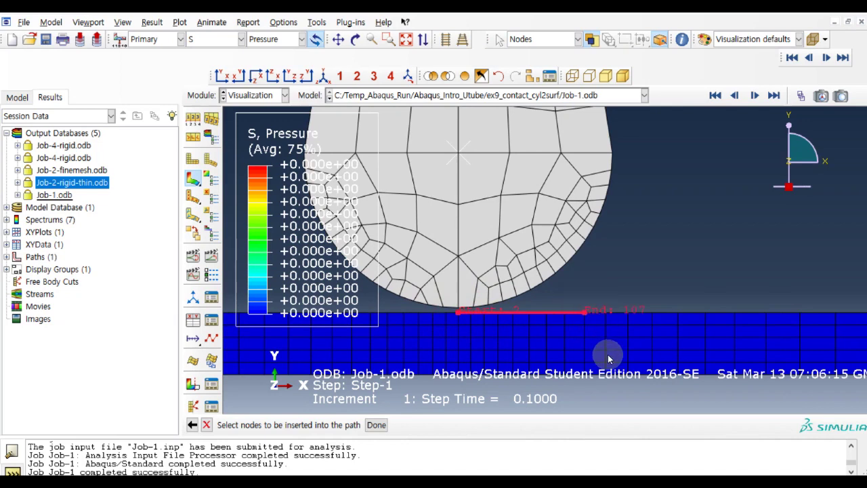
{"action": "left_click", "coordinate": [378, 425]}
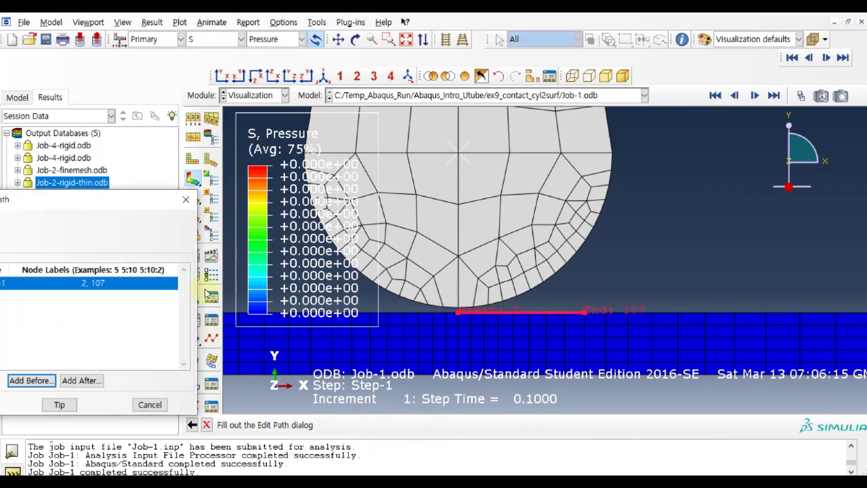
{"action": "key", "text": "Return"}
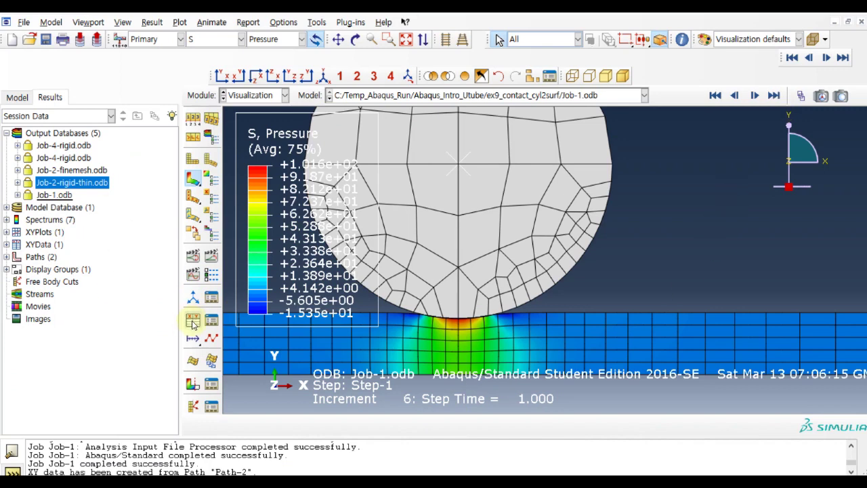
Step: Plot the S, Pressure field output against true distance along Path-2, using the undeformed shape and 50 uniform intervals
{"action": "left_click", "coordinate": [193, 321]}
{"action": "left_click", "coordinate": [36, 340]}
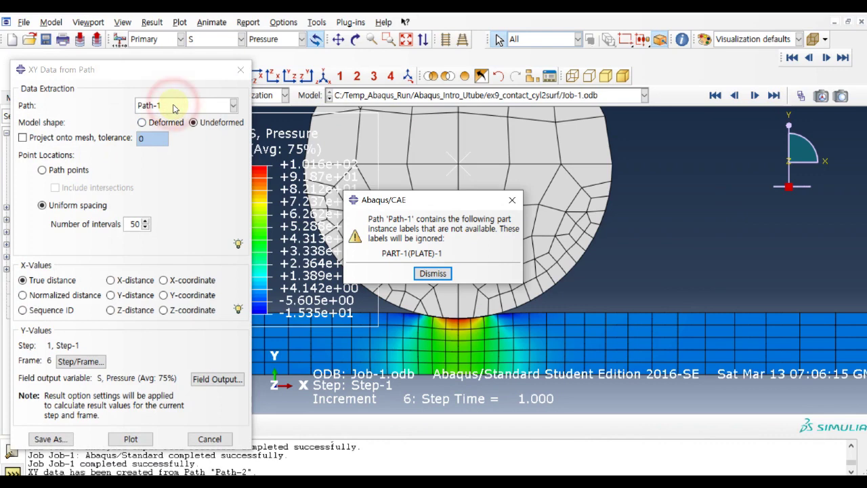
{"action": "left_click", "coordinate": [418, 272]}
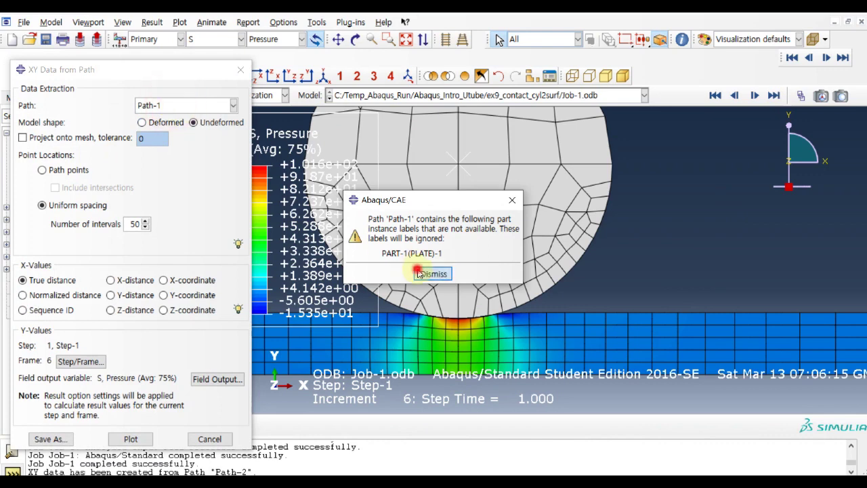
{"action": "left_click", "coordinate": [177, 107]}
{"action": "left_click", "coordinate": [166, 131]}
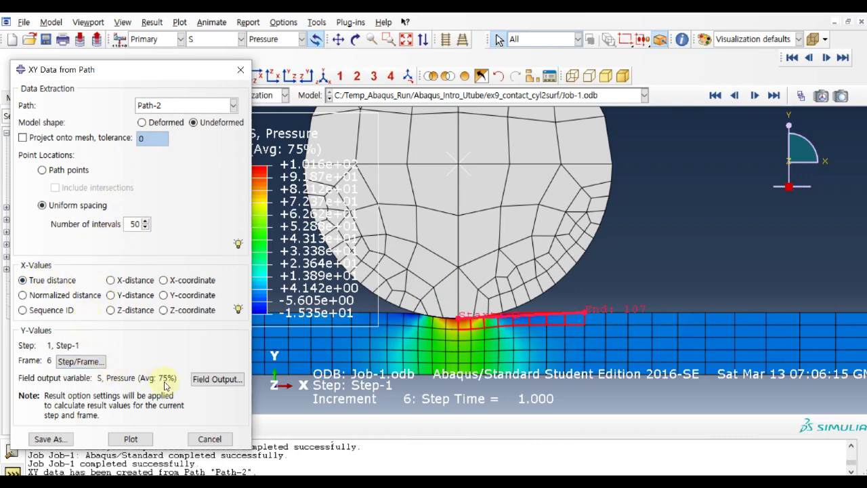
{"action": "left_click", "coordinate": [131, 440]}
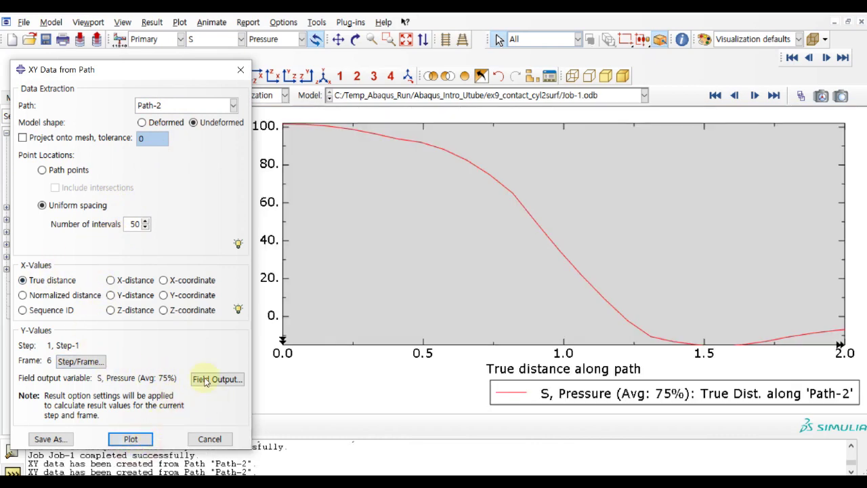